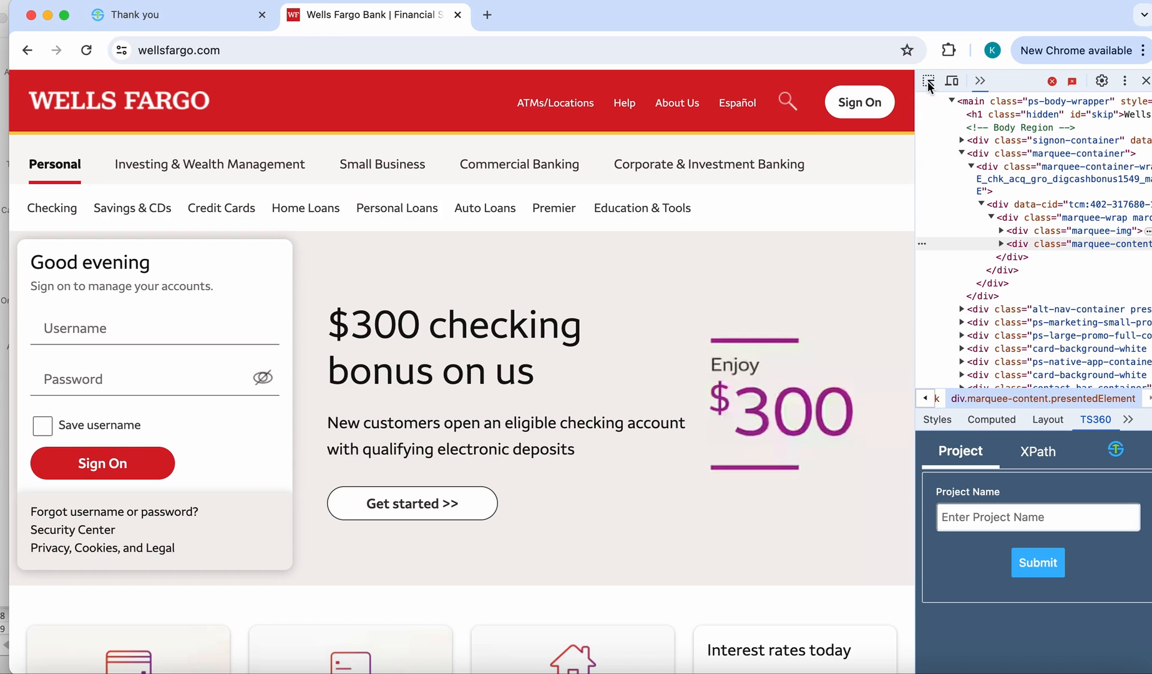
- Submit WellsFargo_Web_Test as the TS360 project name
{"action": "left_click", "coordinate": [977, 518]}
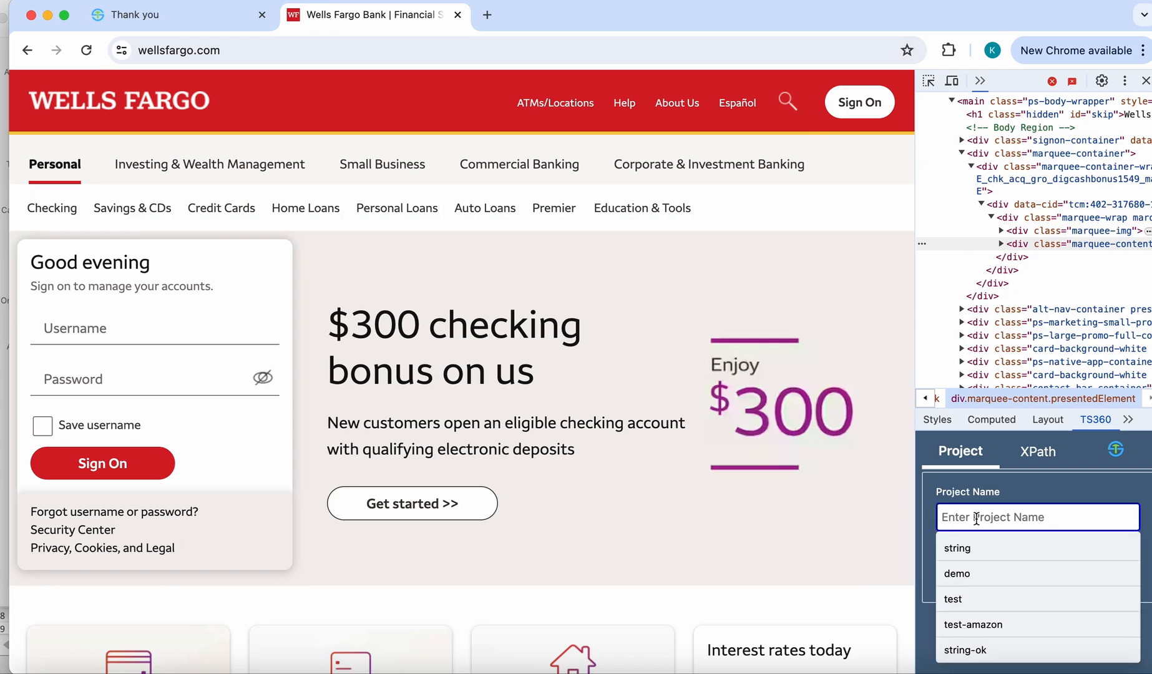
{"action": "type", "text": "WellsFargo"}
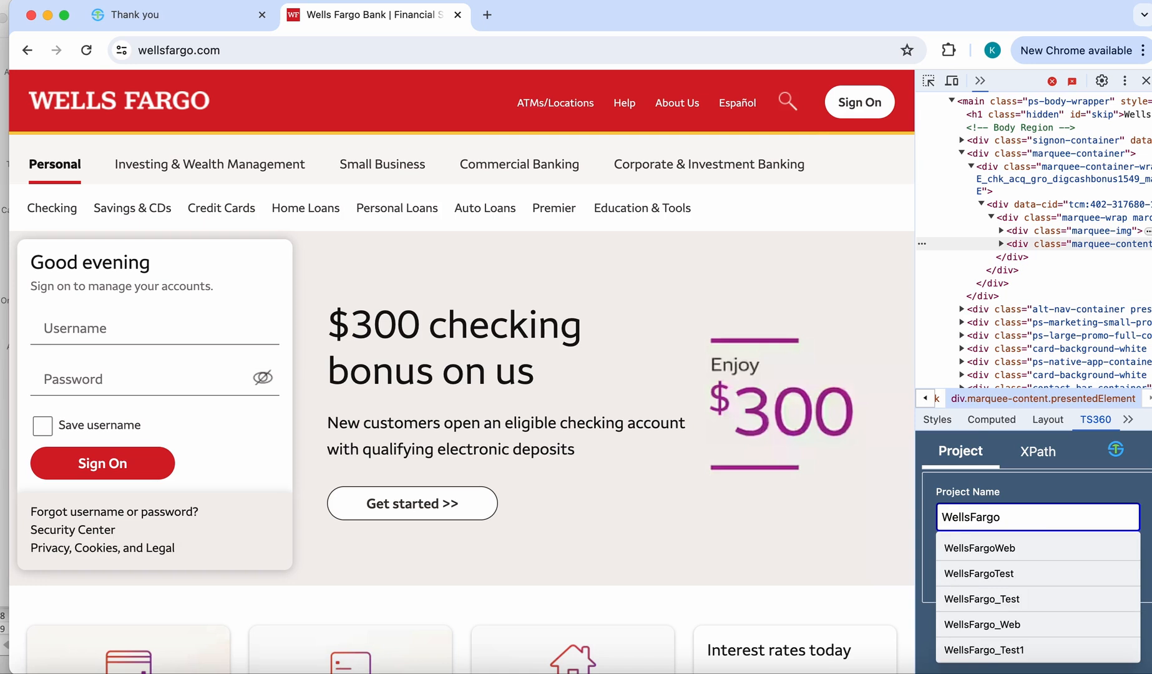
{"action": "type", "text": "_Web_Test"}
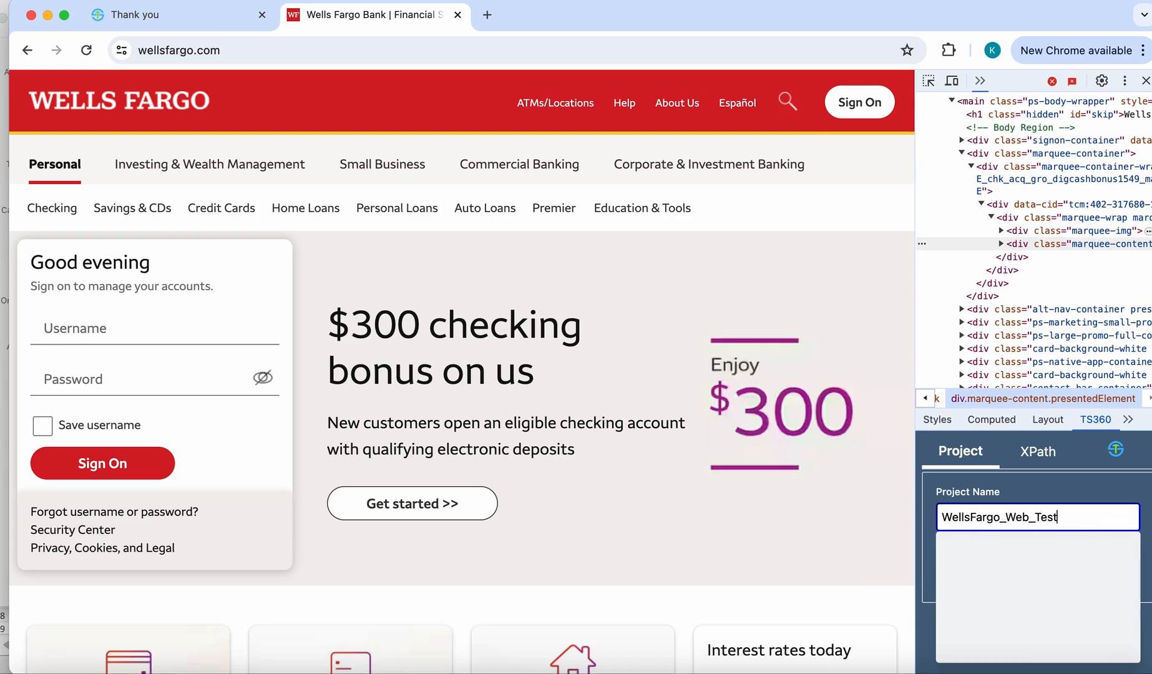
{"action": "left_click", "coordinate": [1140, 494]}
{"action": "left_click", "coordinate": [1049, 571]}
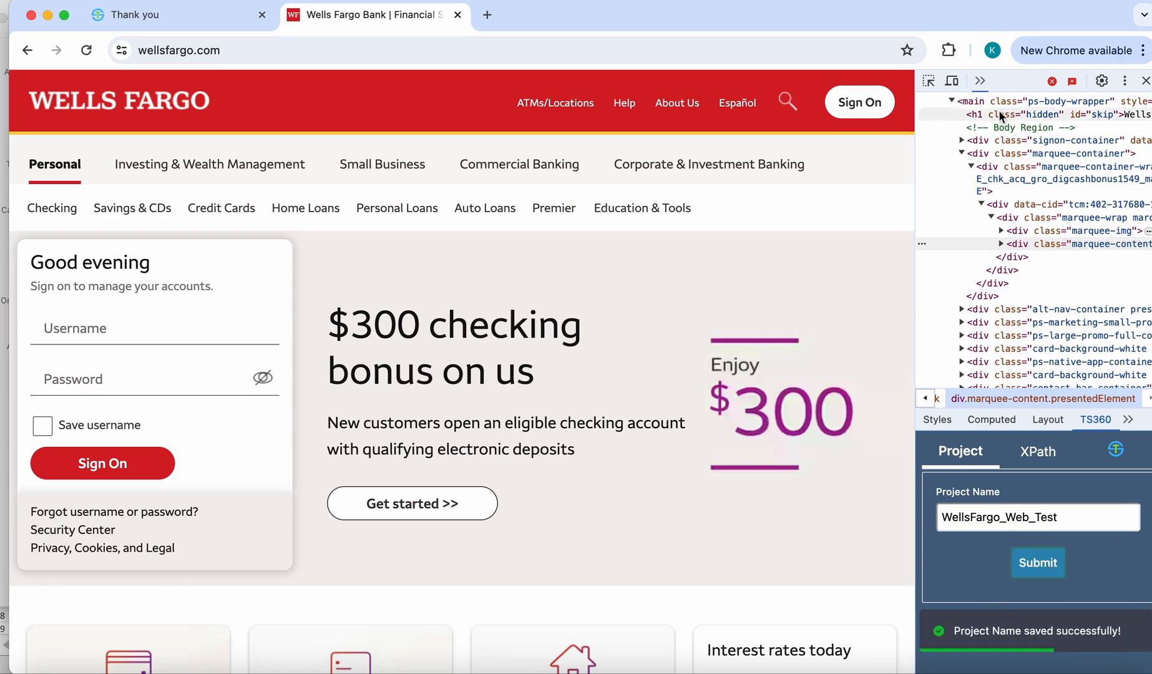
- Inspect the Credit Cards link in the site navigation and save its selected XPath in TS360
{"action": "left_click", "coordinate": [929, 81]}
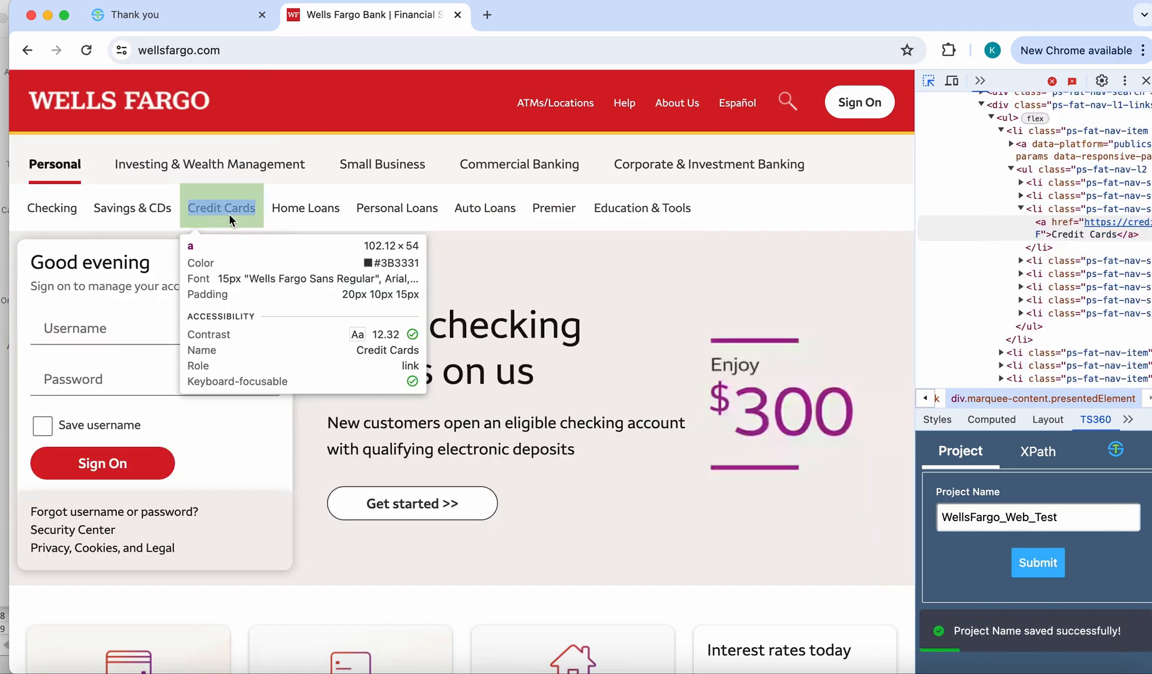
{"action": "left_click", "coordinate": [230, 211]}
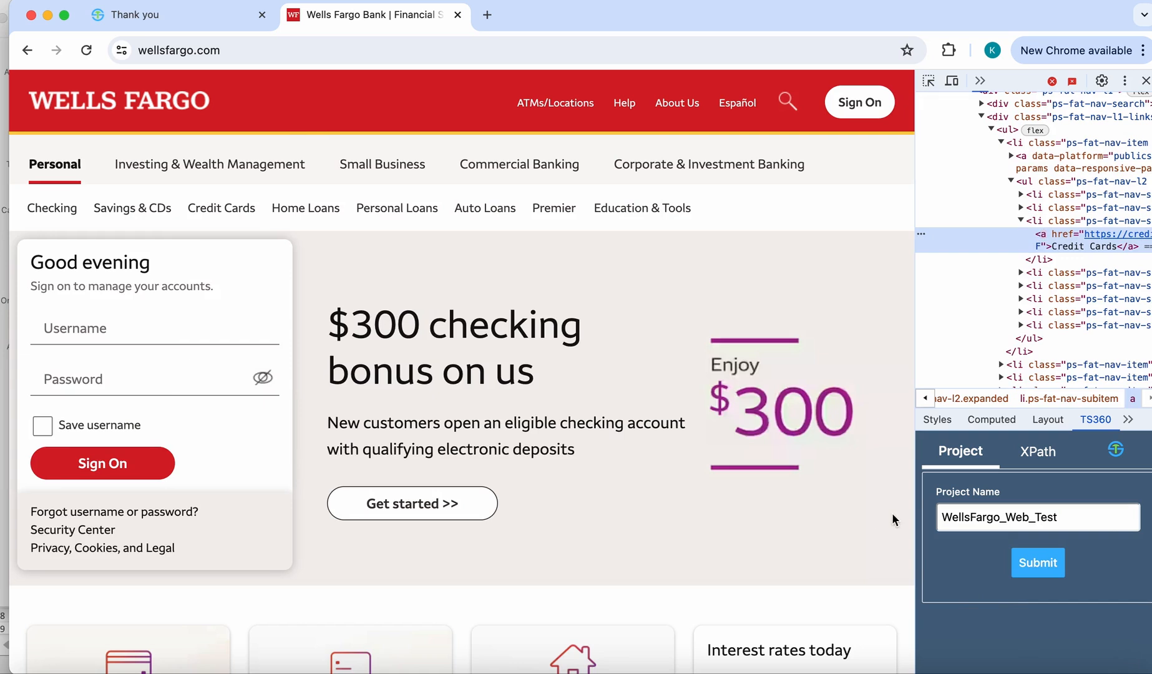
{"action": "left_click", "coordinate": [1037, 451]}
{"action": "scroll", "coordinate": [1048, 524], "scroll_direction": "down", "scroll_amount": 3}
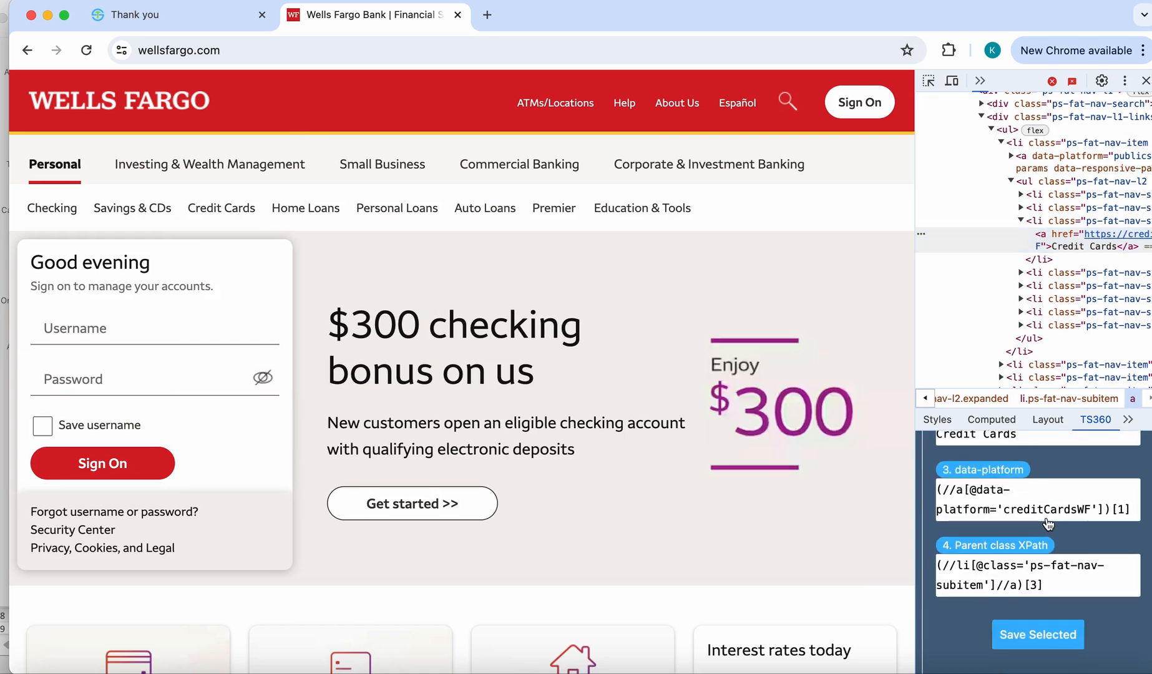
{"action": "left_click", "coordinate": [1038, 637]}
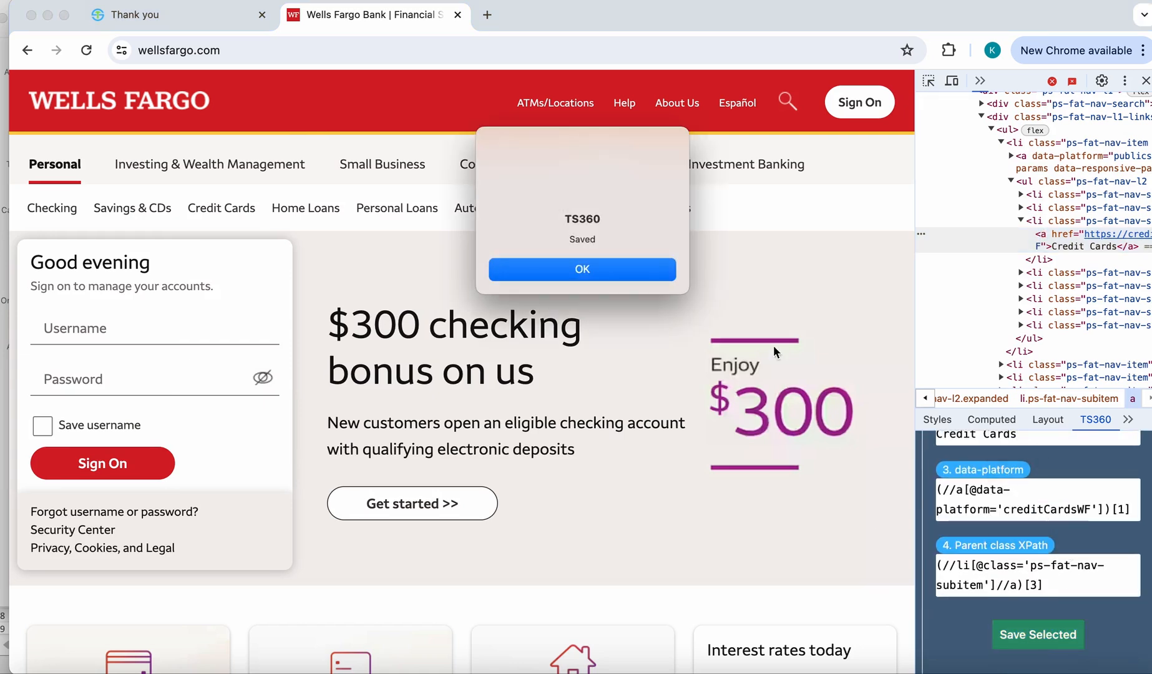
{"action": "left_click", "coordinate": [583, 270]}
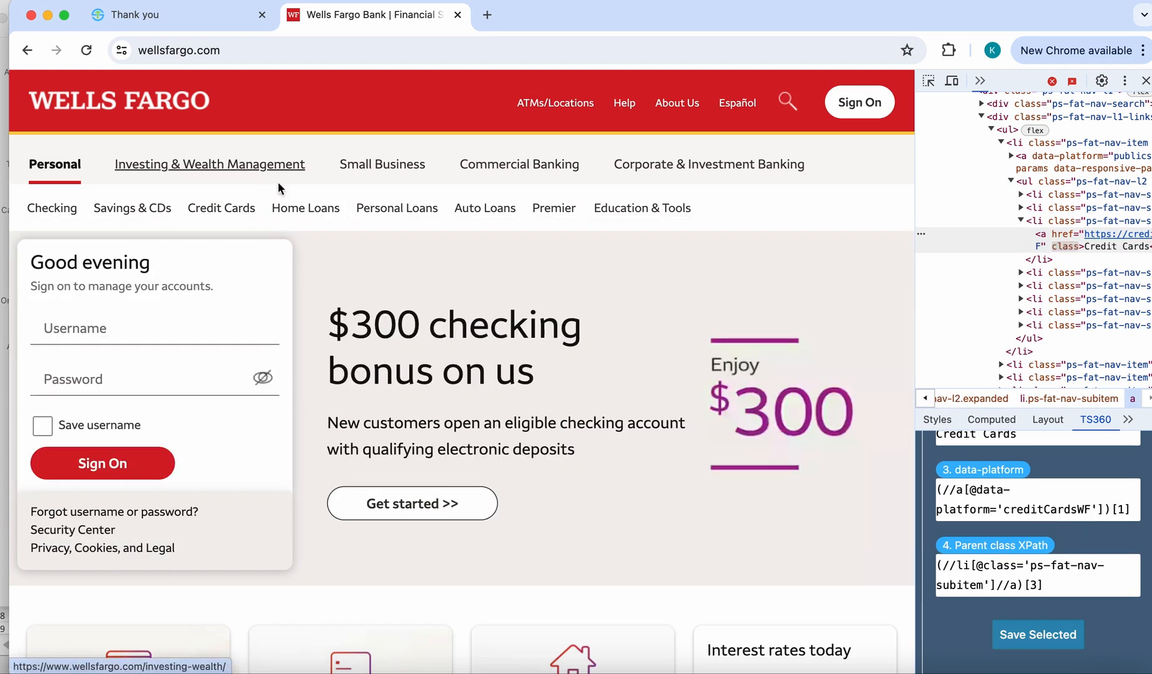
- Inspect the View all credit cards link under Credit Cards and save its selected XPath in TS360
{"action": "mouse_move", "coordinate": [239, 212]}
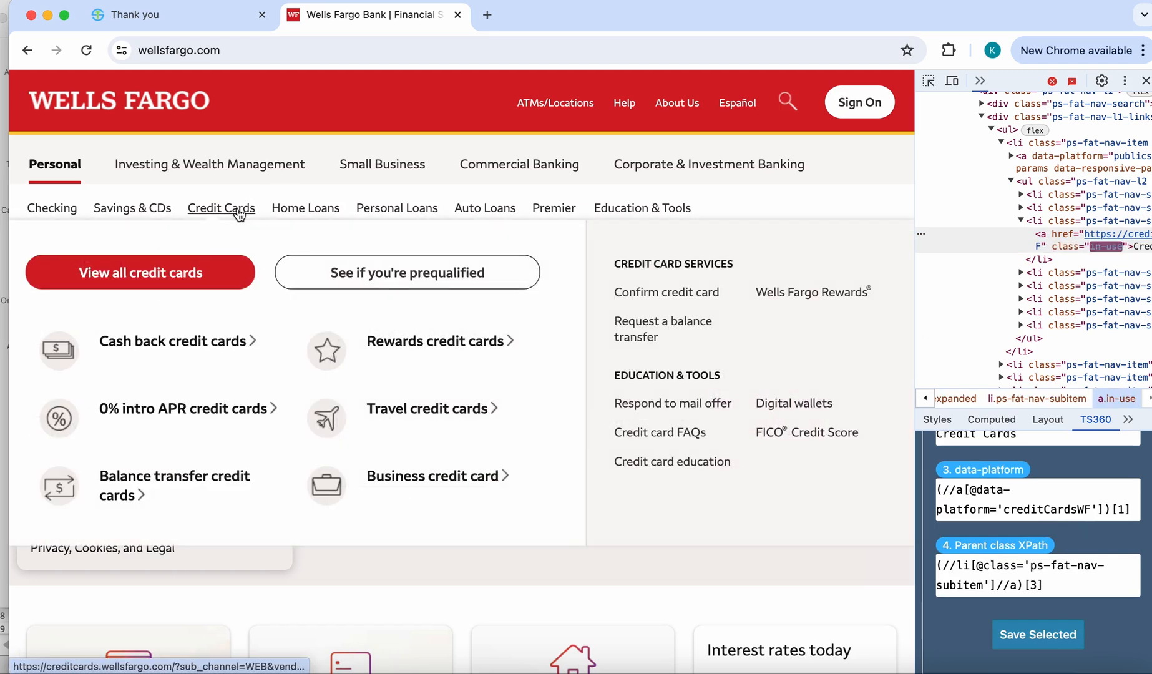
{"action": "right_click", "coordinate": [174, 283]}
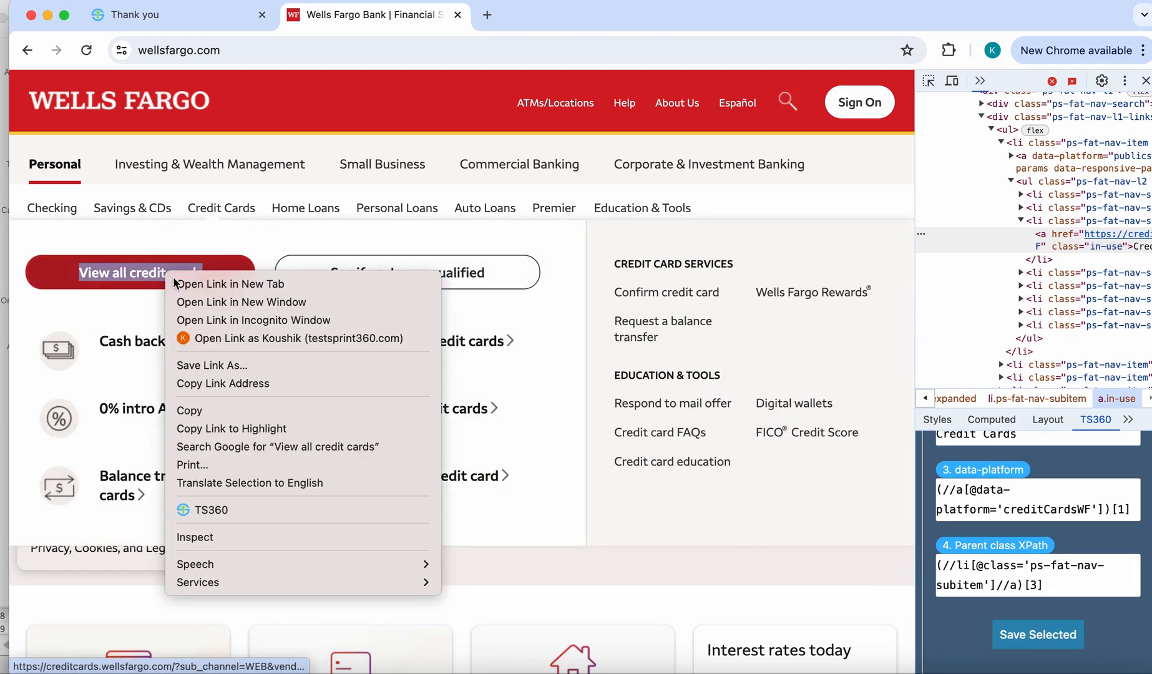
{"action": "left_click", "coordinate": [228, 537]}
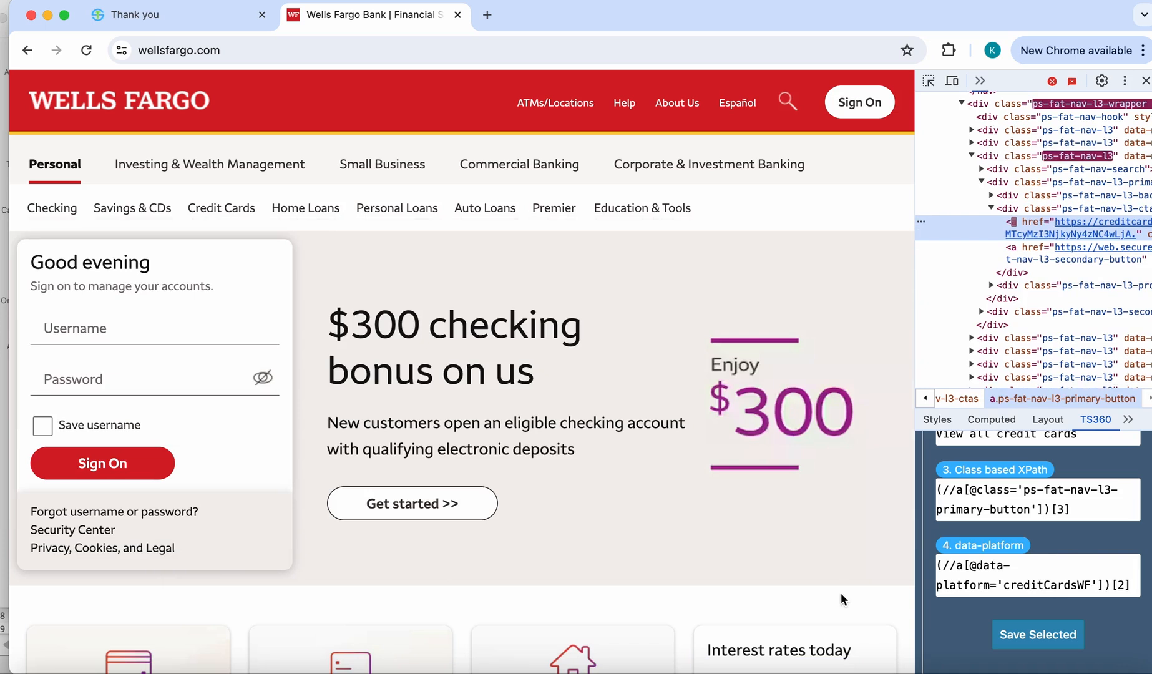
{"action": "left_click", "coordinate": [1035, 635]}
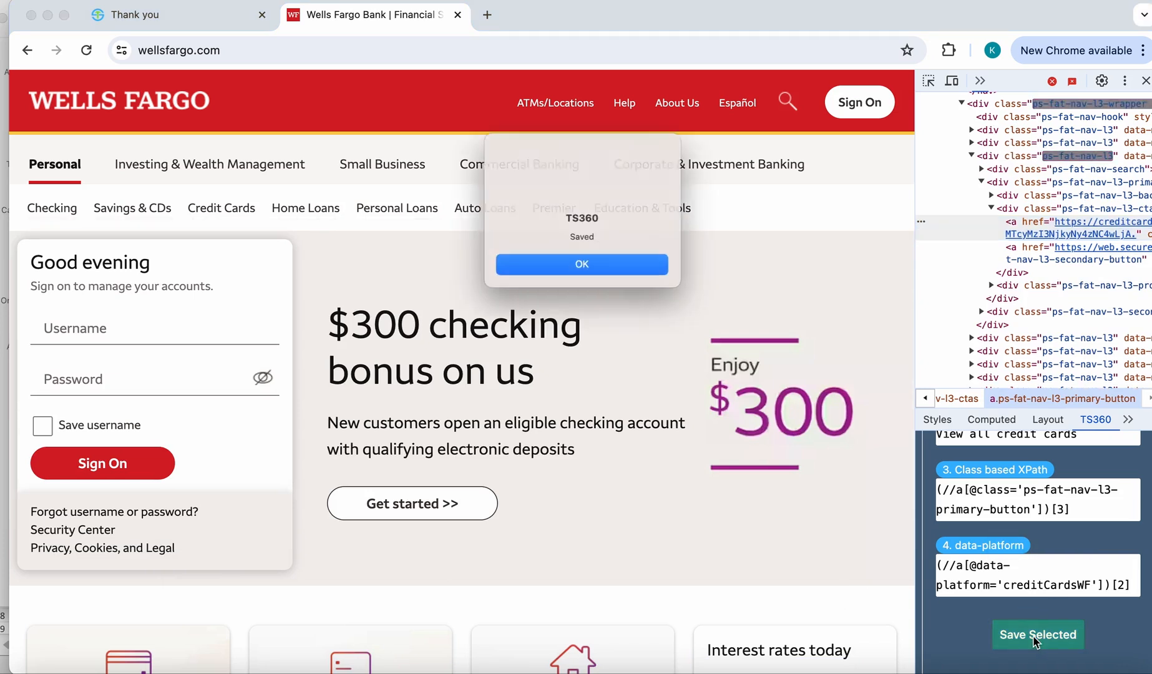
{"action": "left_click", "coordinate": [603, 271]}
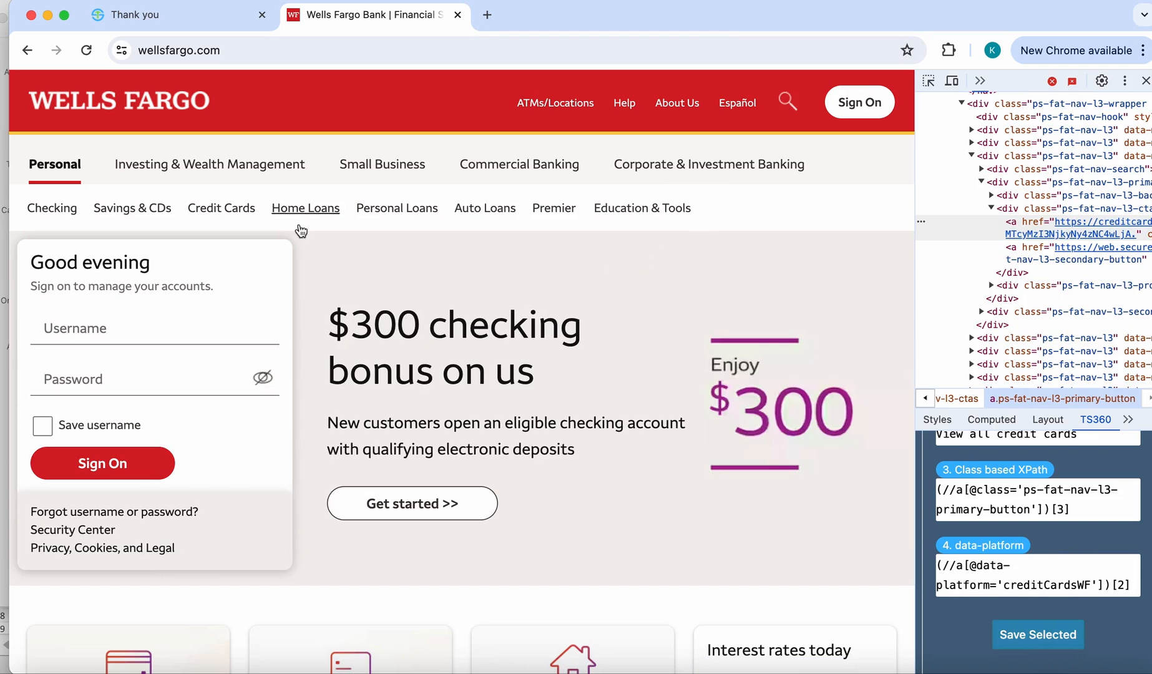
- Follow the View all credit cards link under Credit Cards and agree to go to the display page
{"action": "mouse_move", "coordinate": [244, 210]}
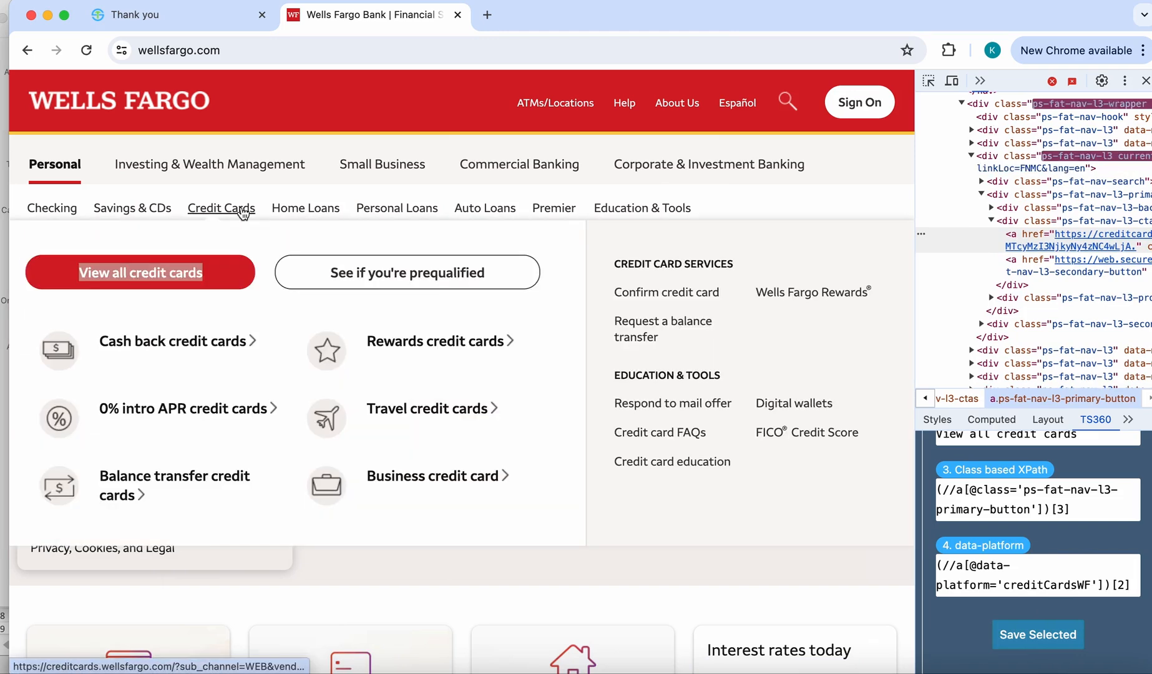
{"action": "left_click", "coordinate": [187, 275]}
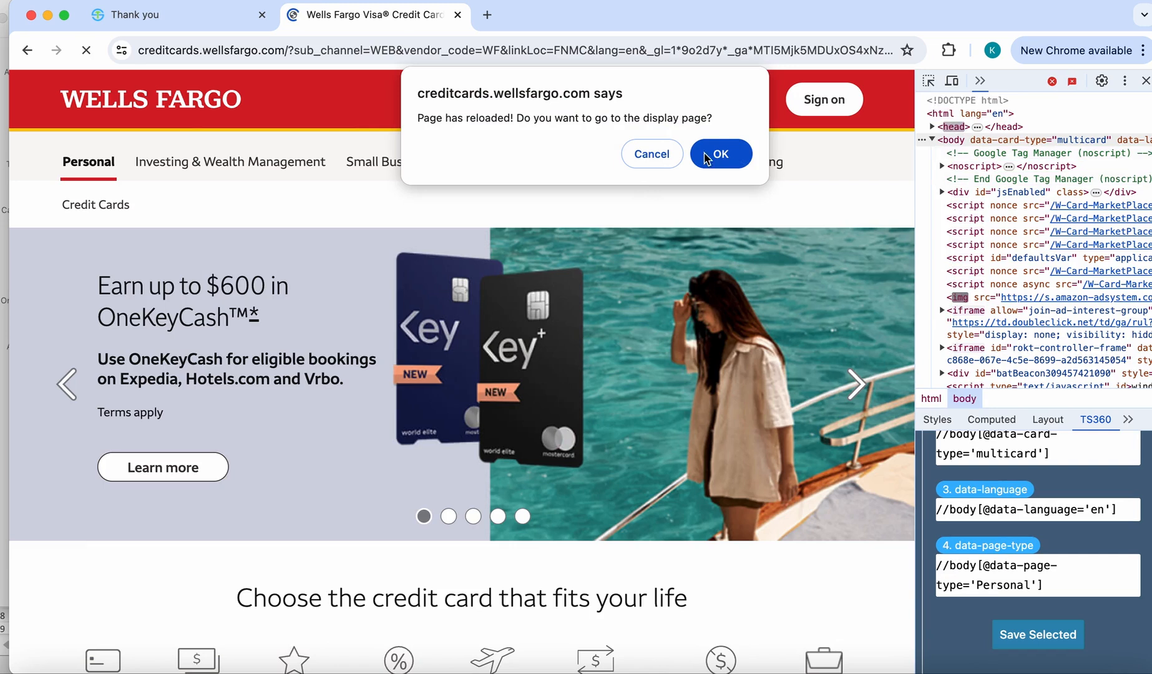
{"action": "left_click", "coordinate": [707, 159]}
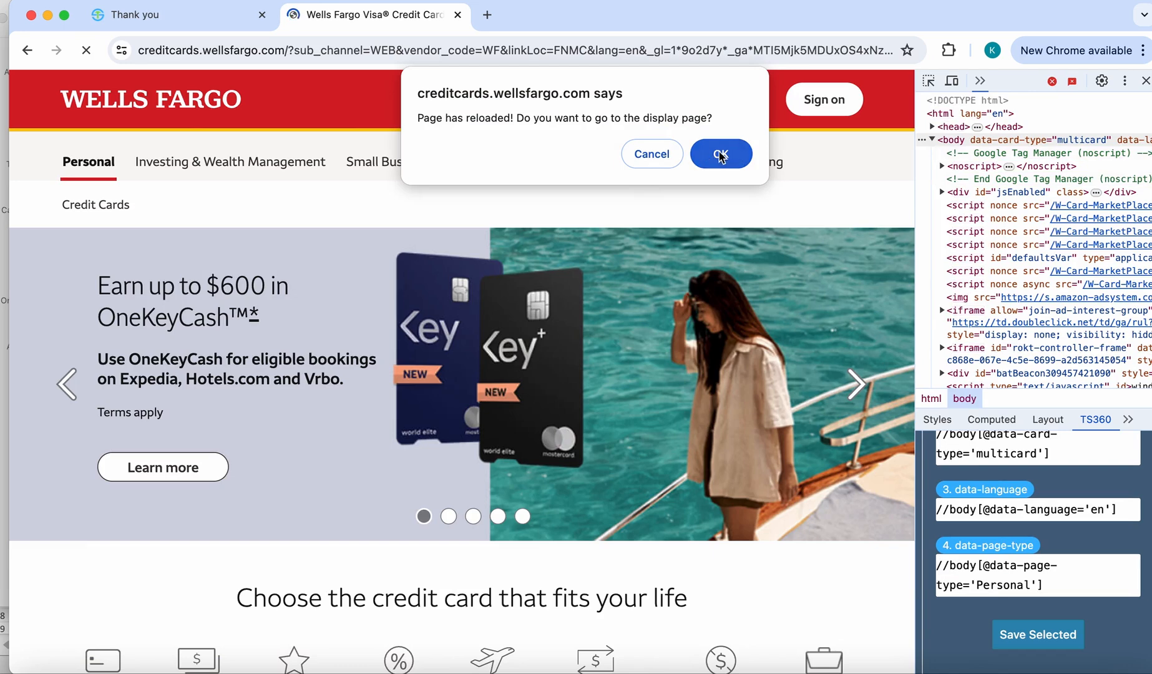
- Set the page title to WellsFargoHomeScreen
{"action": "left_click", "coordinate": [561, 239]}
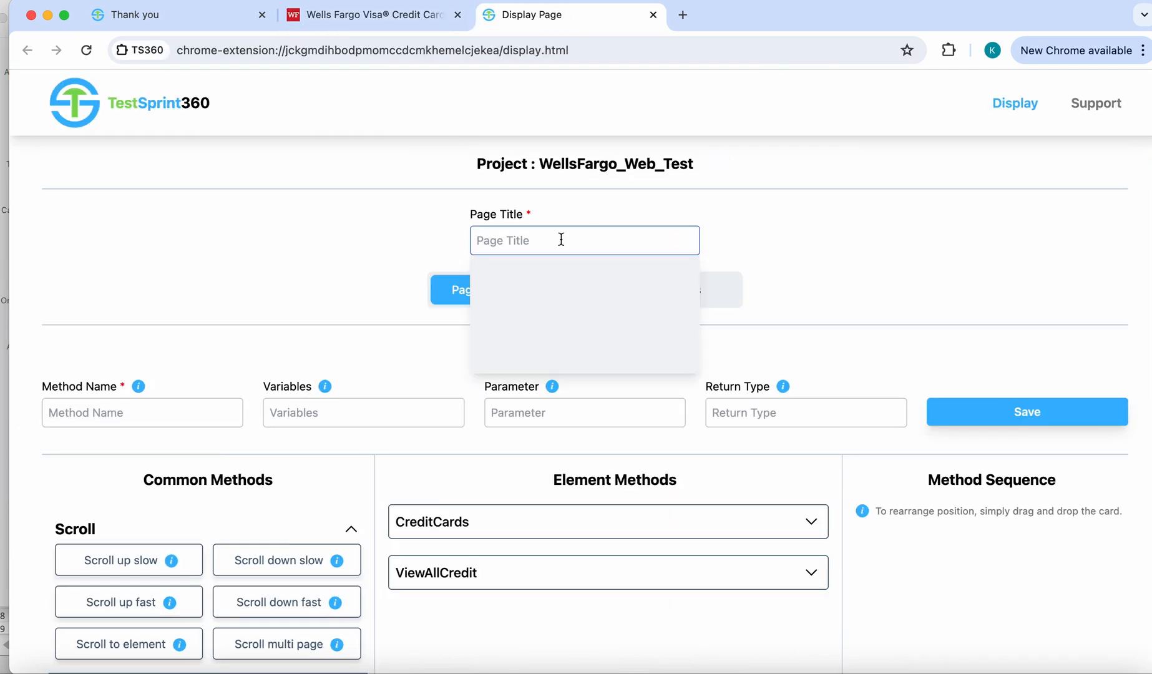
{"action": "type", "text": "WellsFargoHomeScreen"}
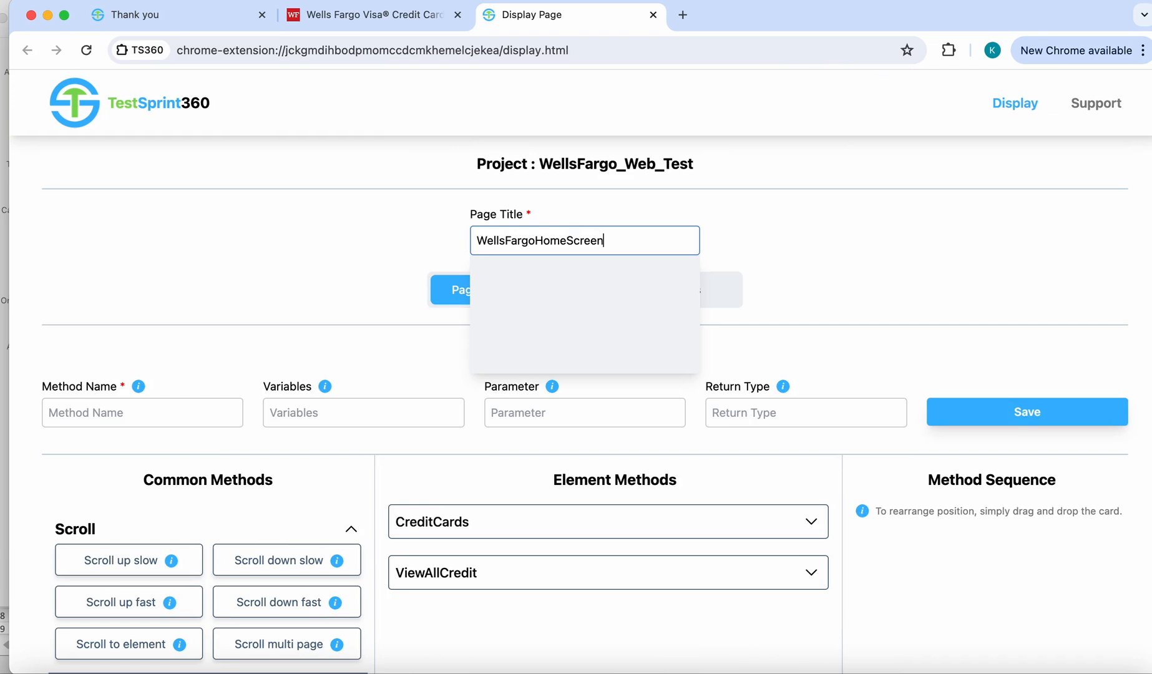
{"action": "left_click", "coordinate": [418, 251]}
- Save a page-level method named clickOnCreditCardsButton with return type WellsFargoCreditCardsScreen, leaving variables and parameter empty
{"action": "left_click", "coordinate": [169, 410]}
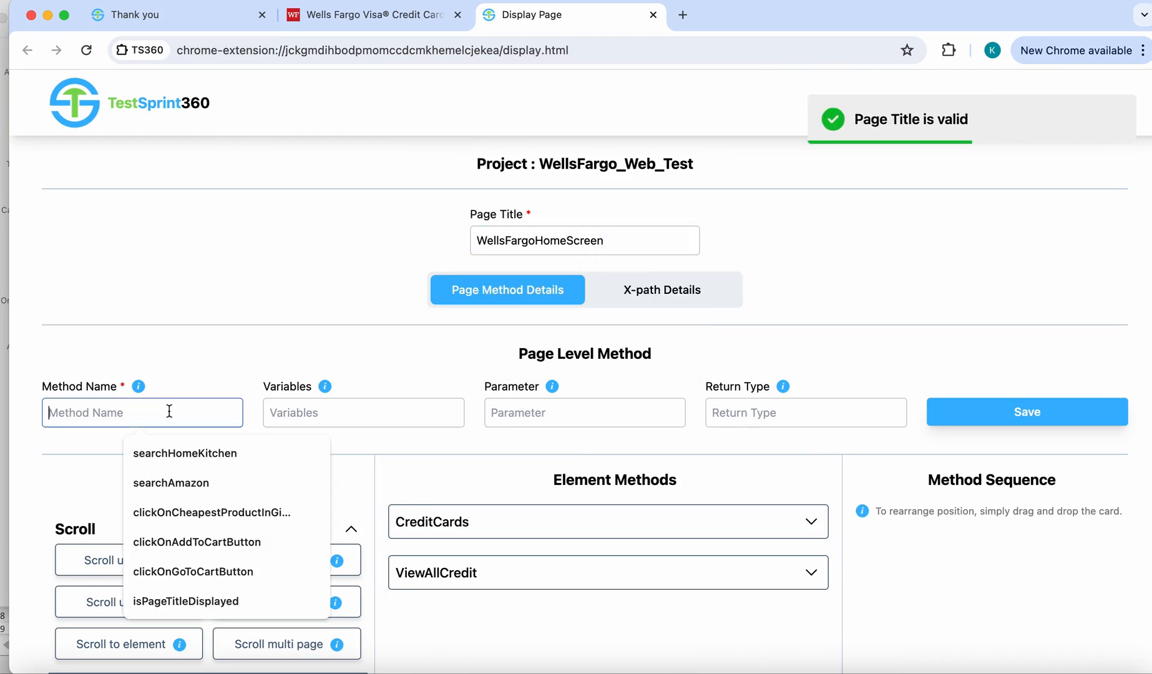
{"action": "type", "text": "clickOnCreditC"}
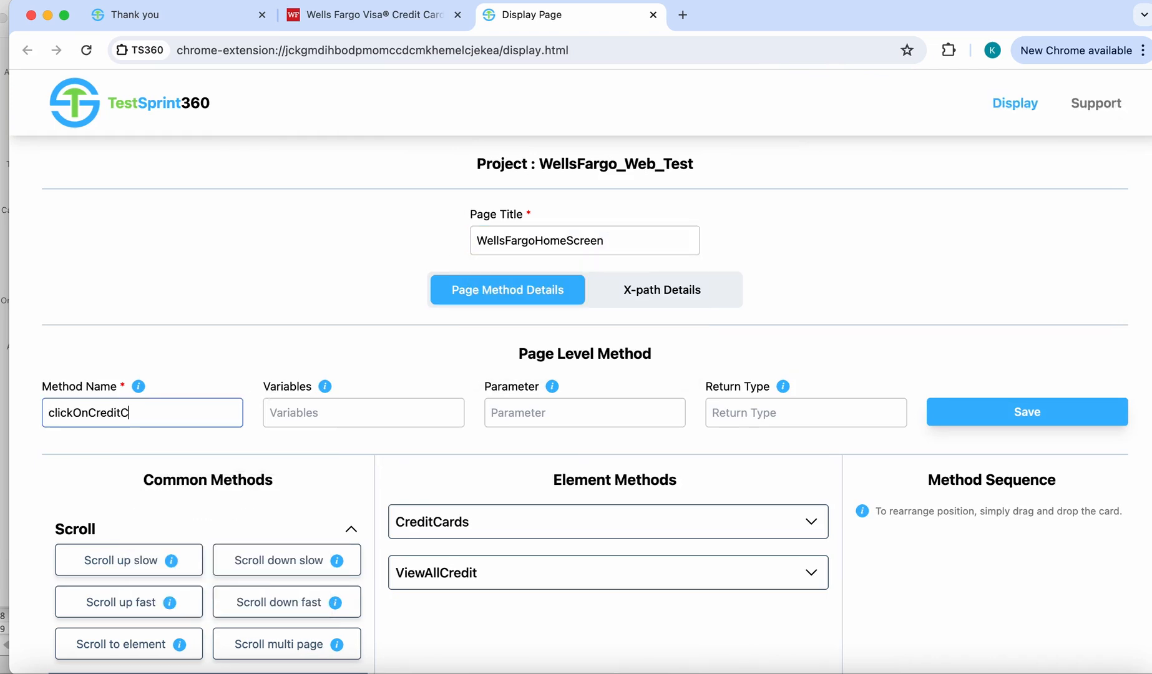
{"action": "type", "text": "ardsButton"}
{"action": "key", "text": "Tab"}
{"action": "key", "text": "Tab"}
{"action": "key", "text": "Tab"}
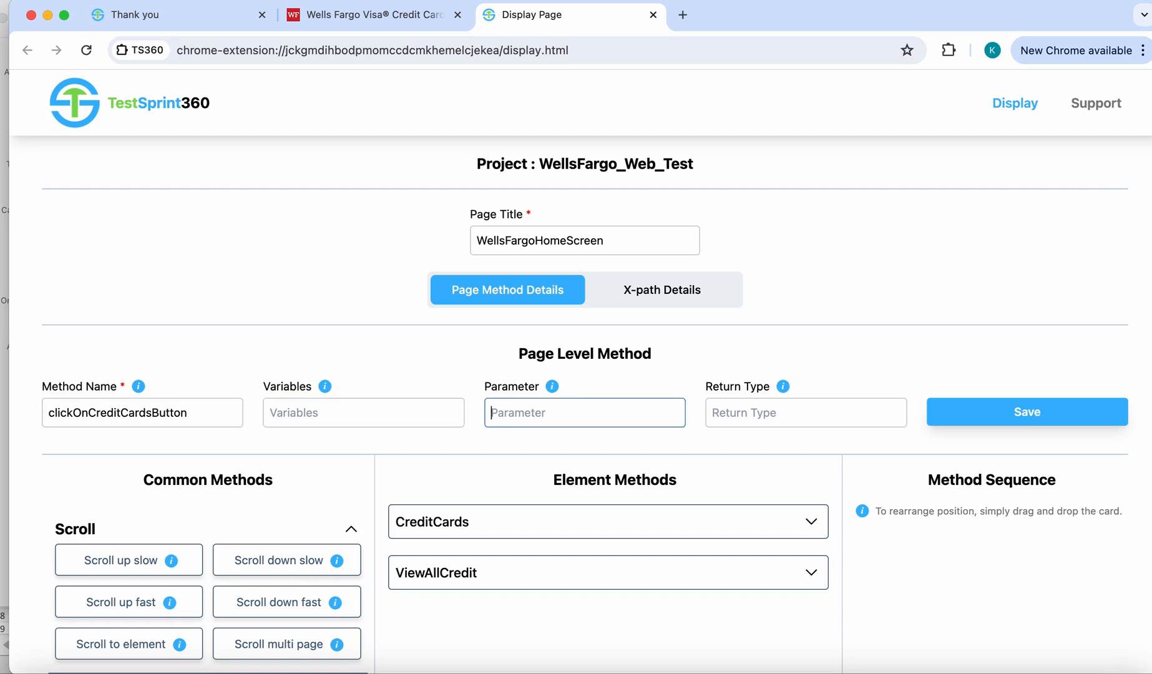
{"action": "type", "text": "WellsFa"}
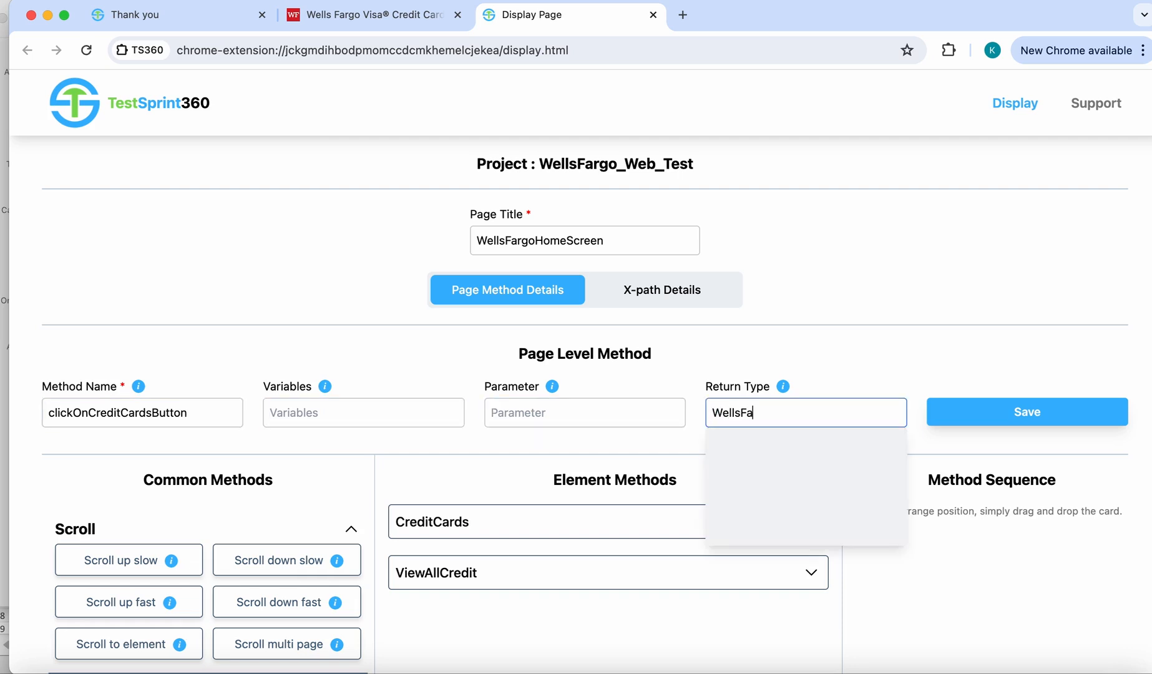
{"action": "type", "text": "rgoCreditCardsScreen"}
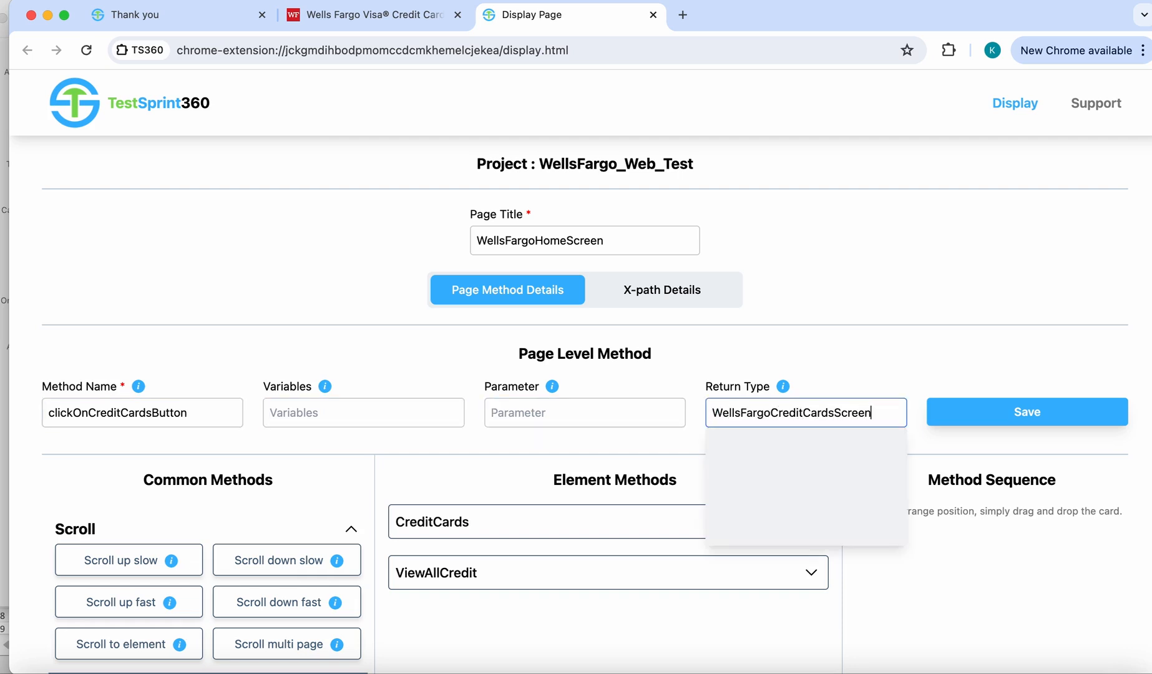
{"action": "left_click", "coordinate": [1020, 407]}
{"action": "left_click", "coordinate": [733, 157]}
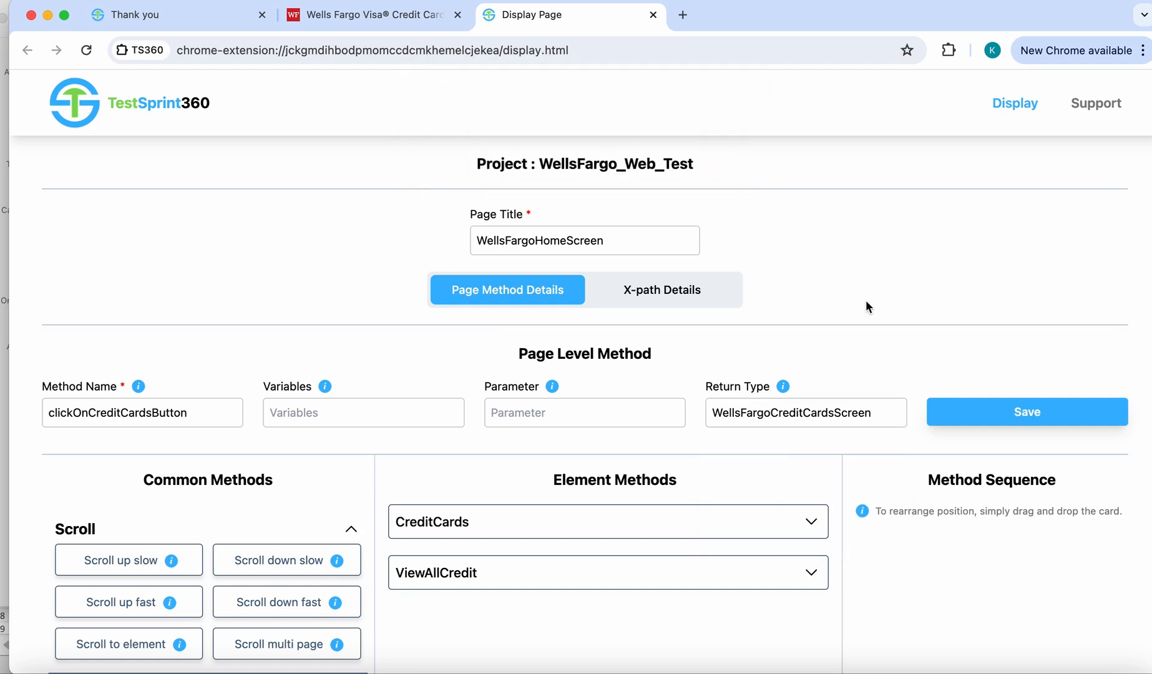
- Build the method sequence from "click on element" for CreditCards, "click on element" for ViewAllCredit, and a Medium wait
{"action": "scroll", "coordinate": [865, 300], "scroll_direction": "down", "scroll_amount": 3}
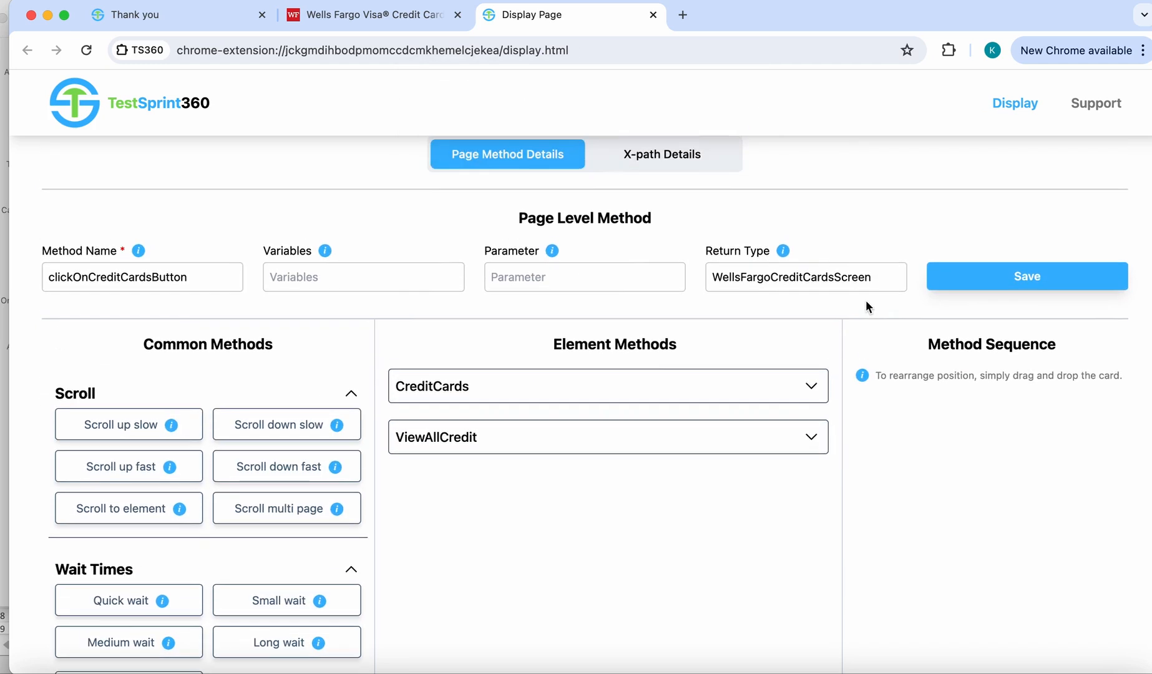
{"action": "left_click", "coordinate": [807, 386]}
{"action": "left_click", "coordinate": [728, 418]}
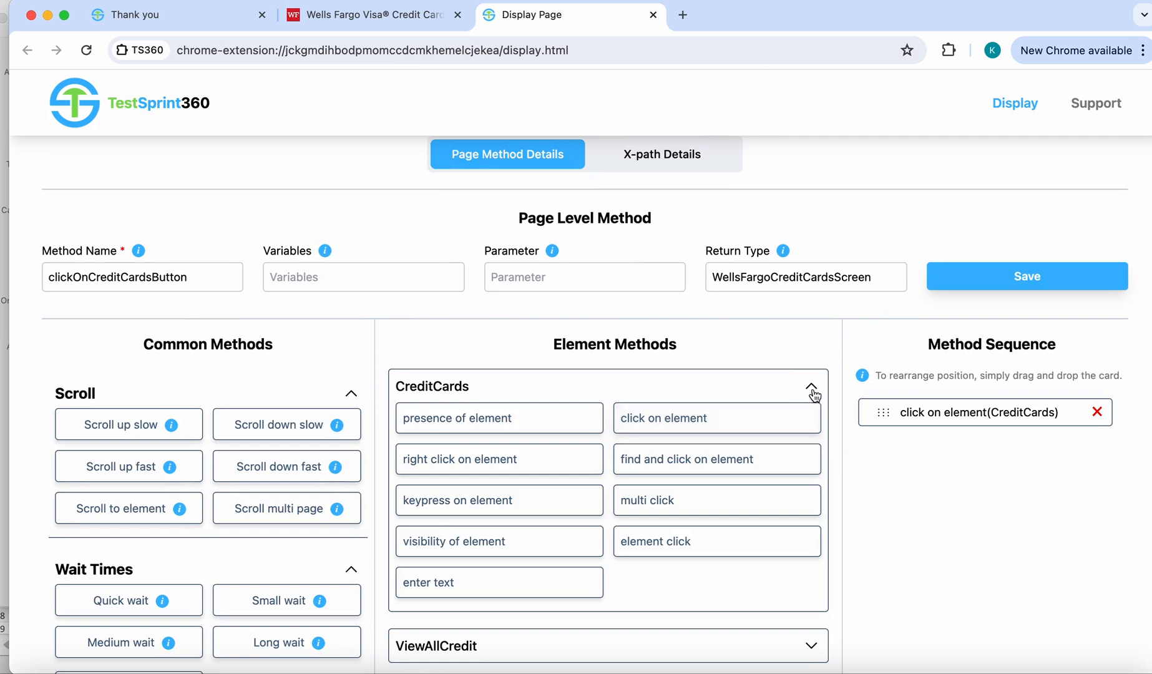
{"action": "left_click", "coordinate": [810, 387]}
{"action": "left_click", "coordinate": [730, 446]}
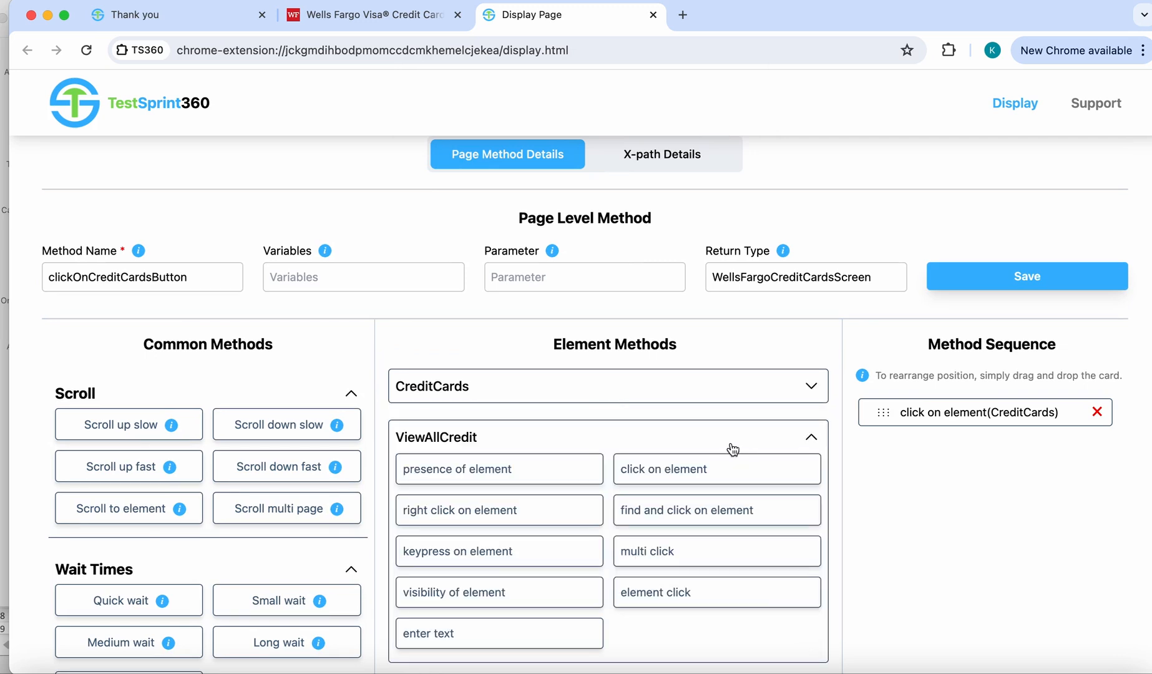
{"action": "left_click", "coordinate": [715, 469]}
{"action": "left_click", "coordinate": [811, 437]}
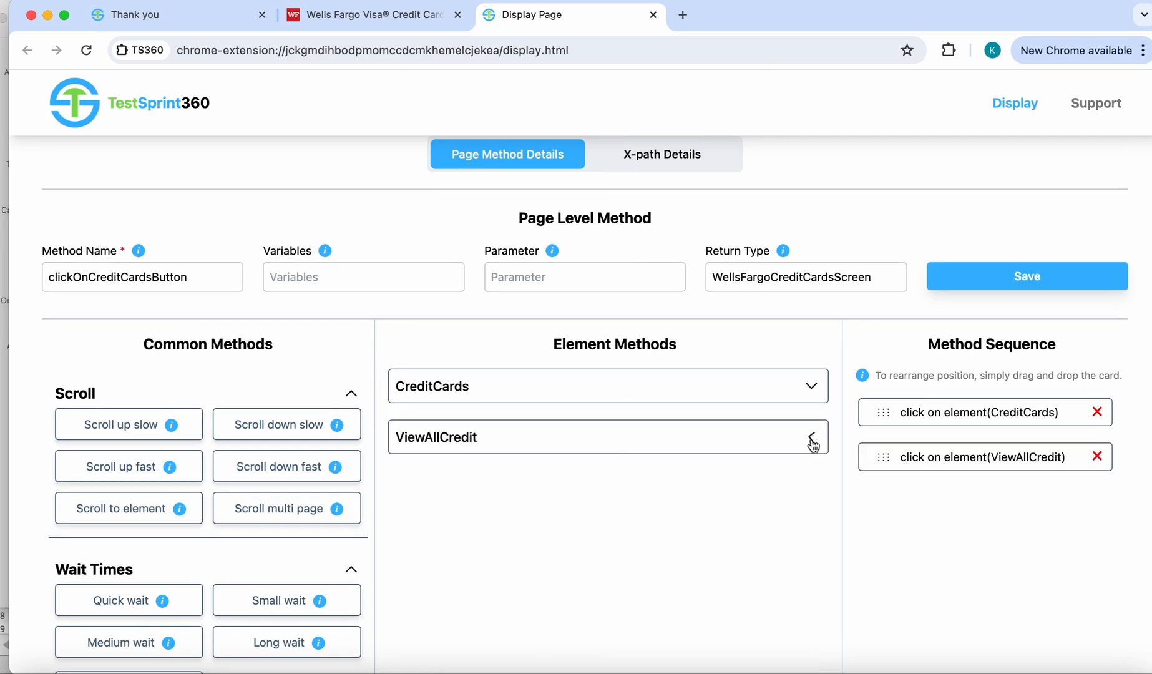
{"action": "scroll", "coordinate": [237, 568], "scroll_direction": "down", "scroll_amount": 3}
{"action": "left_click", "coordinate": [122, 522]}
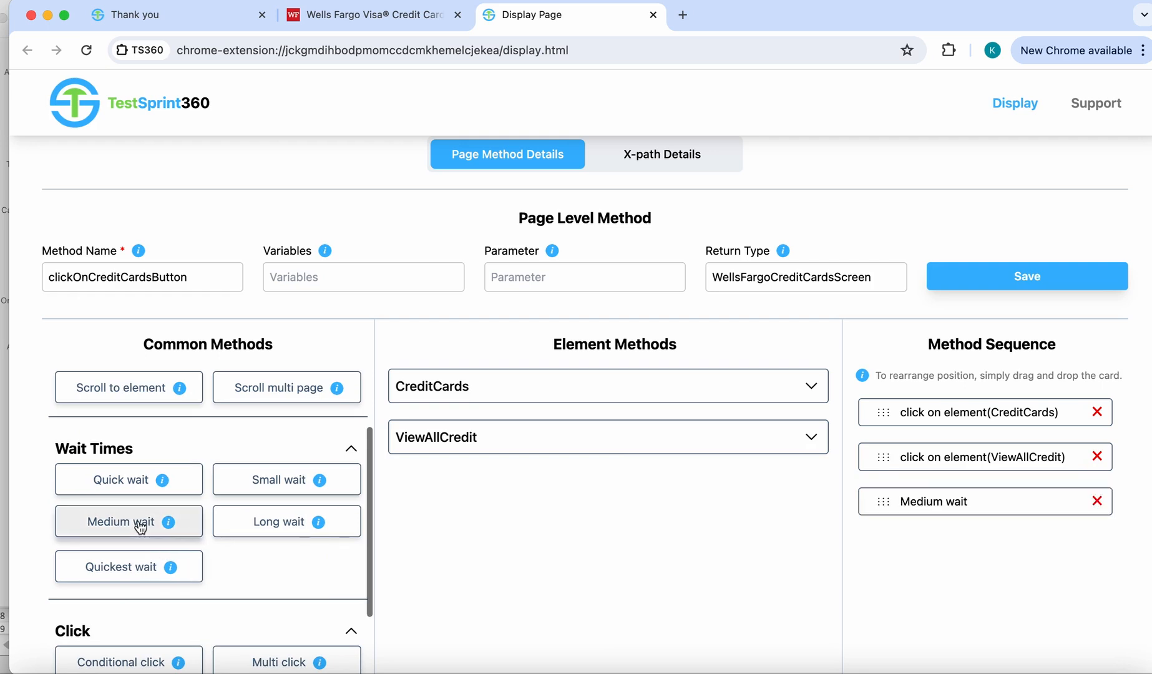
- Create the clickOnCreditCardsButton page method from the assembled sequence and confirm it
{"action": "scroll", "coordinate": [890, 588], "scroll_direction": "down", "scroll_amount": 2}
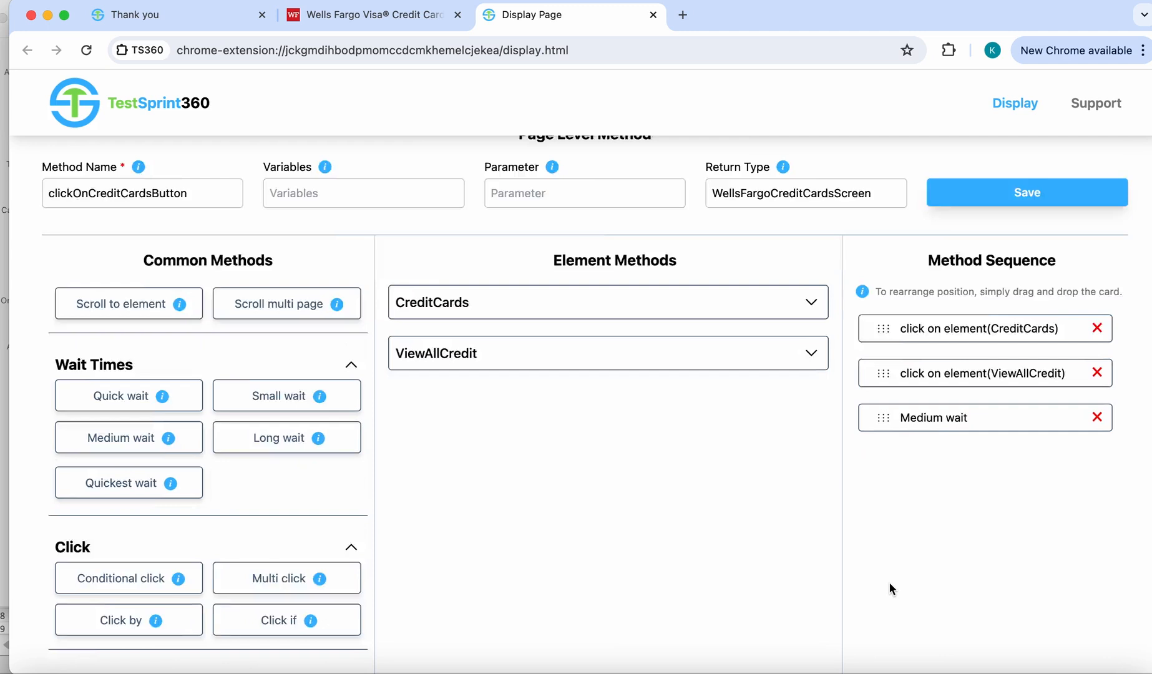
{"action": "scroll", "coordinate": [889, 588], "scroll_direction": "down", "scroll_amount": 5}
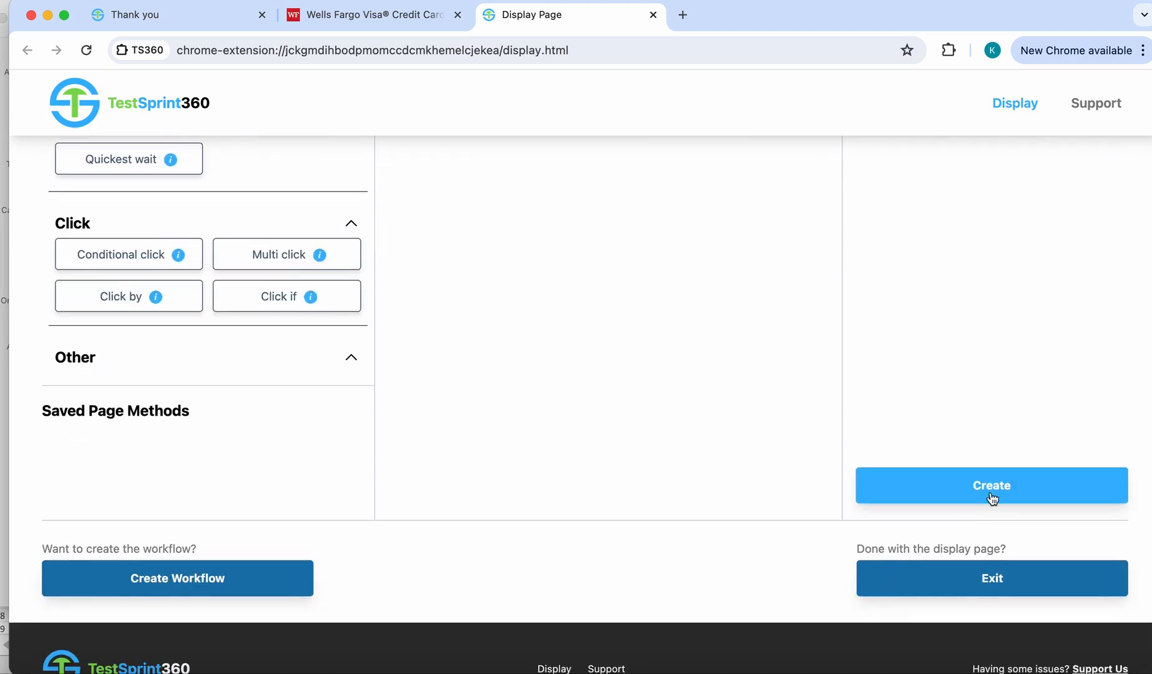
{"action": "left_click", "coordinate": [991, 493]}
{"action": "left_click", "coordinate": [727, 154]}
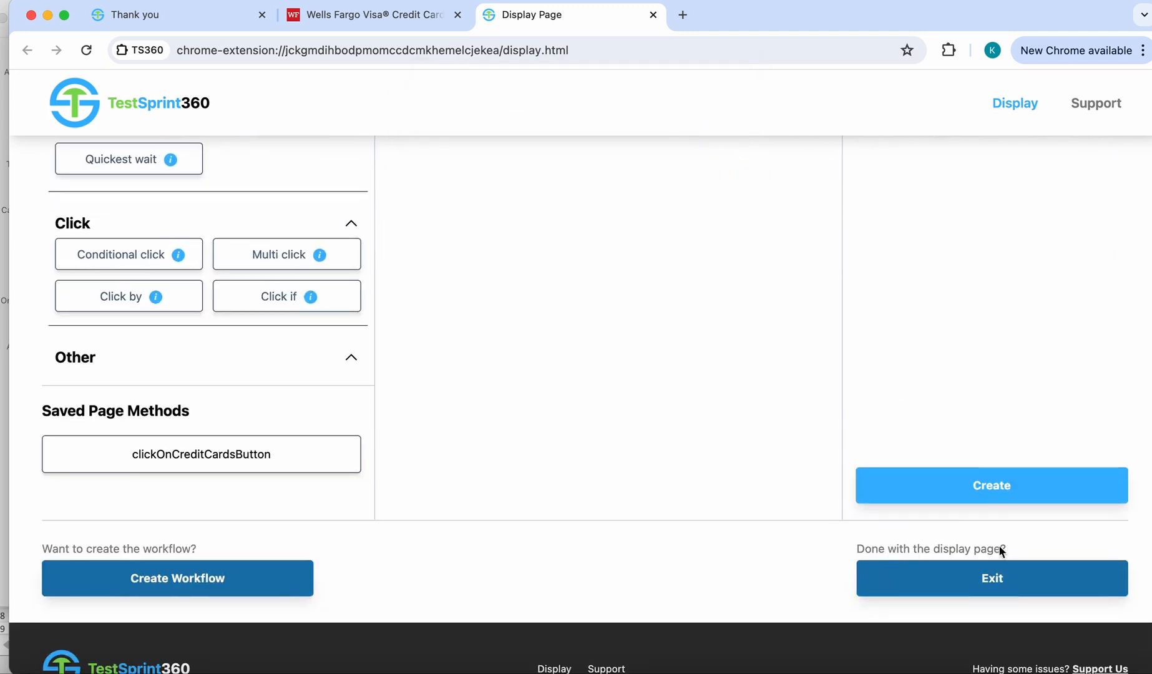
- Exit the display page, confirm closing it, and return to the Wells Fargo credit cards page
{"action": "left_click", "coordinate": [991, 584]}
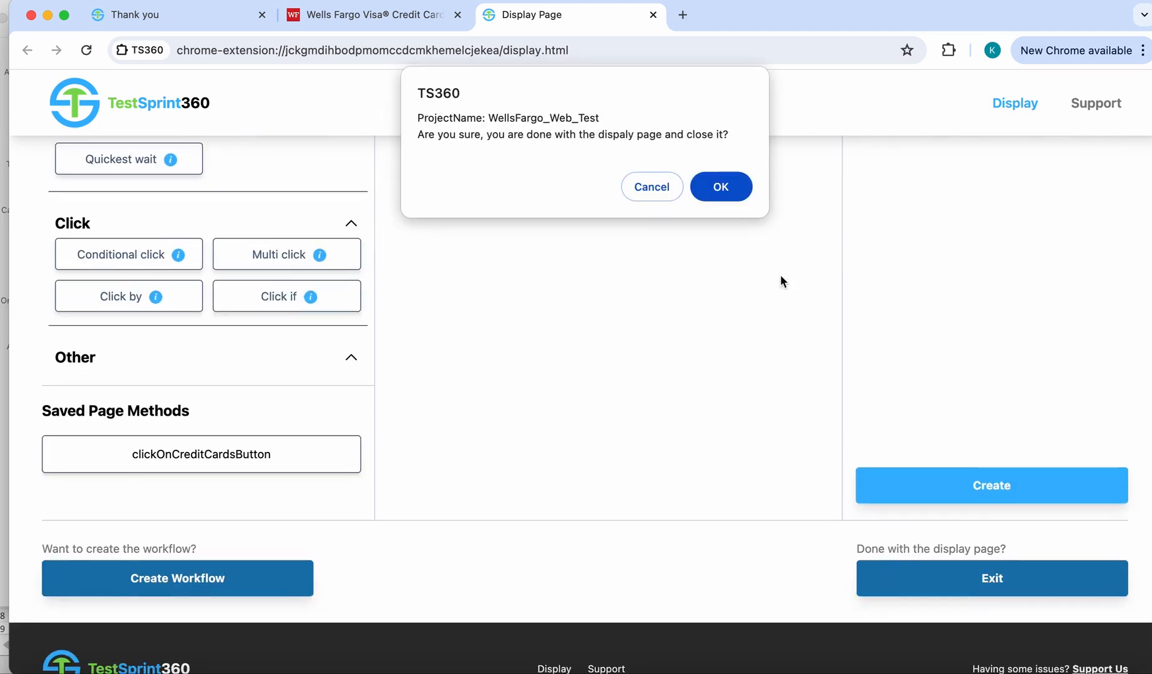
{"action": "left_click", "coordinate": [720, 188]}
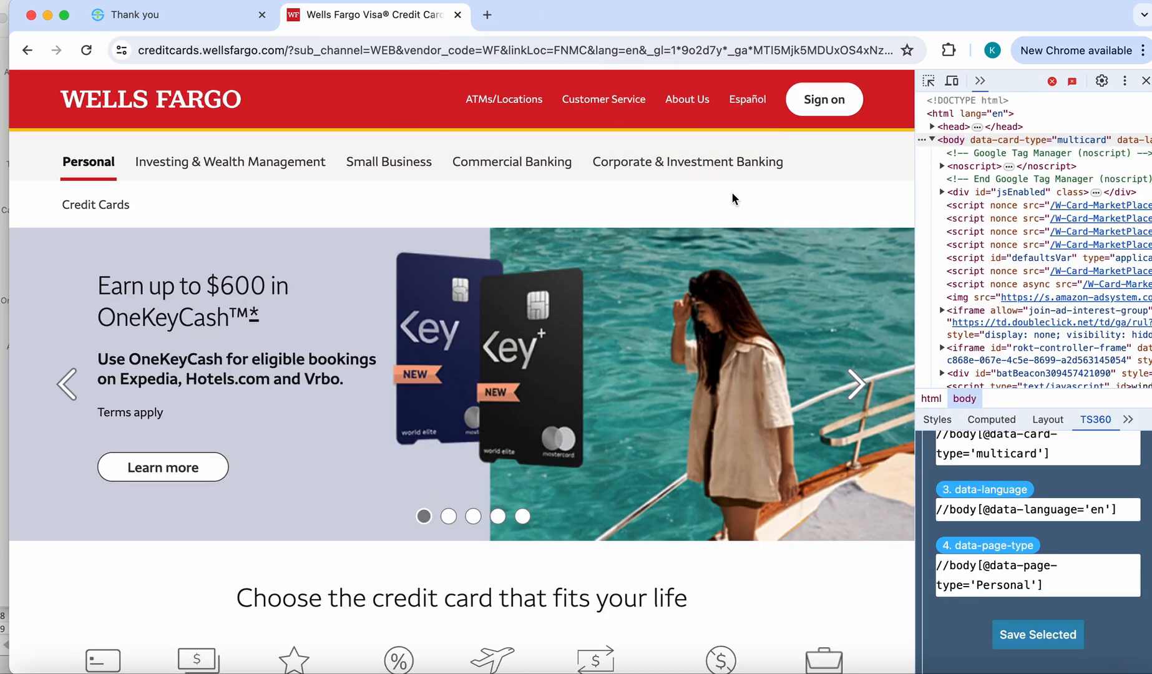
{"action": "scroll", "coordinate": [732, 195], "scroll_direction": "down", "scroll_amount": 3}
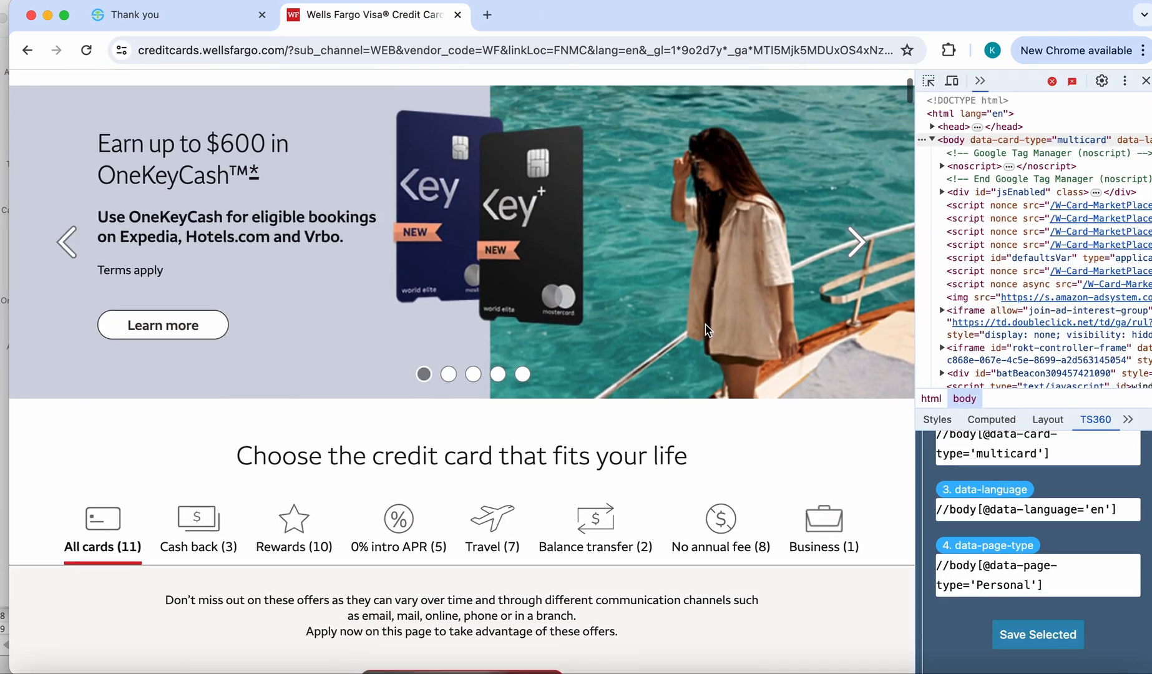
- Save the XPath of the "0% intro APR (5)" category, and follow that category's link through to the display page
{"action": "left_click", "coordinate": [929, 82]}
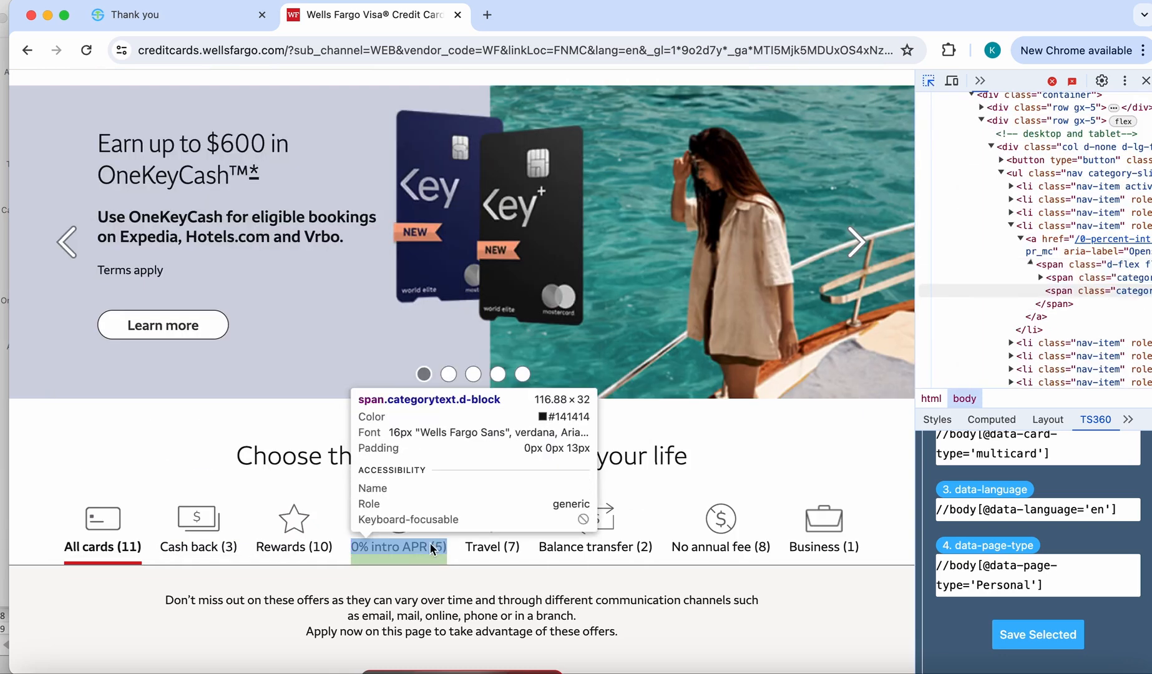
{"action": "left_click", "coordinate": [417, 547]}
{"action": "left_click", "coordinate": [1055, 635]}
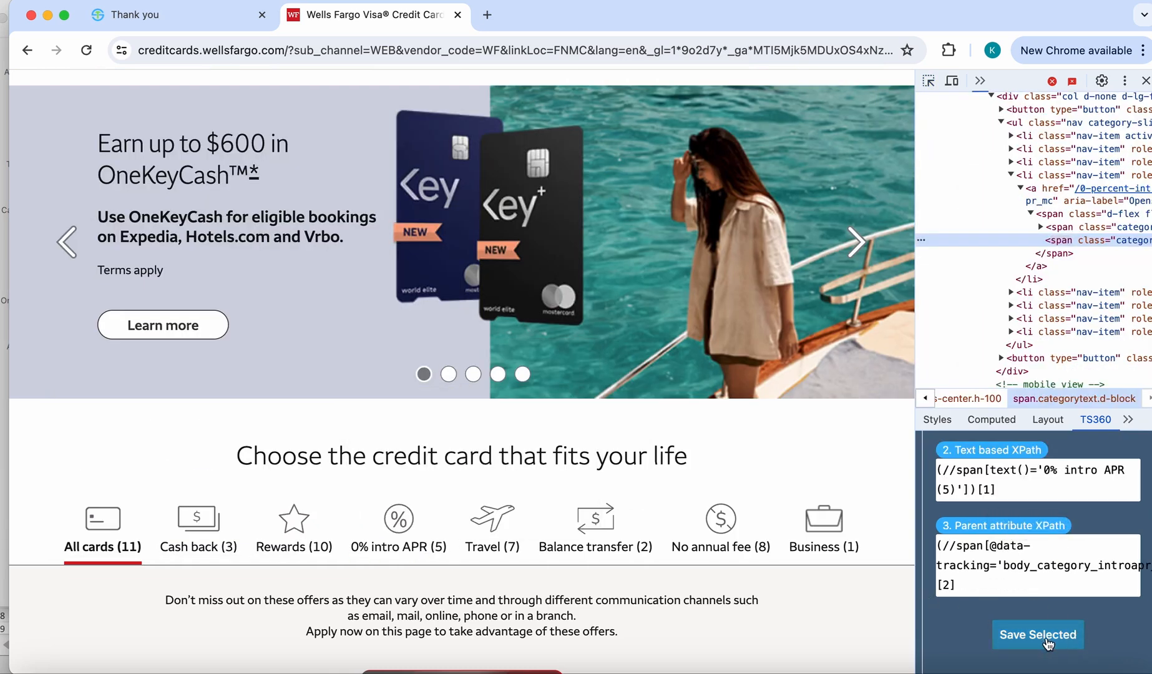
{"action": "left_click", "coordinate": [629, 270]}
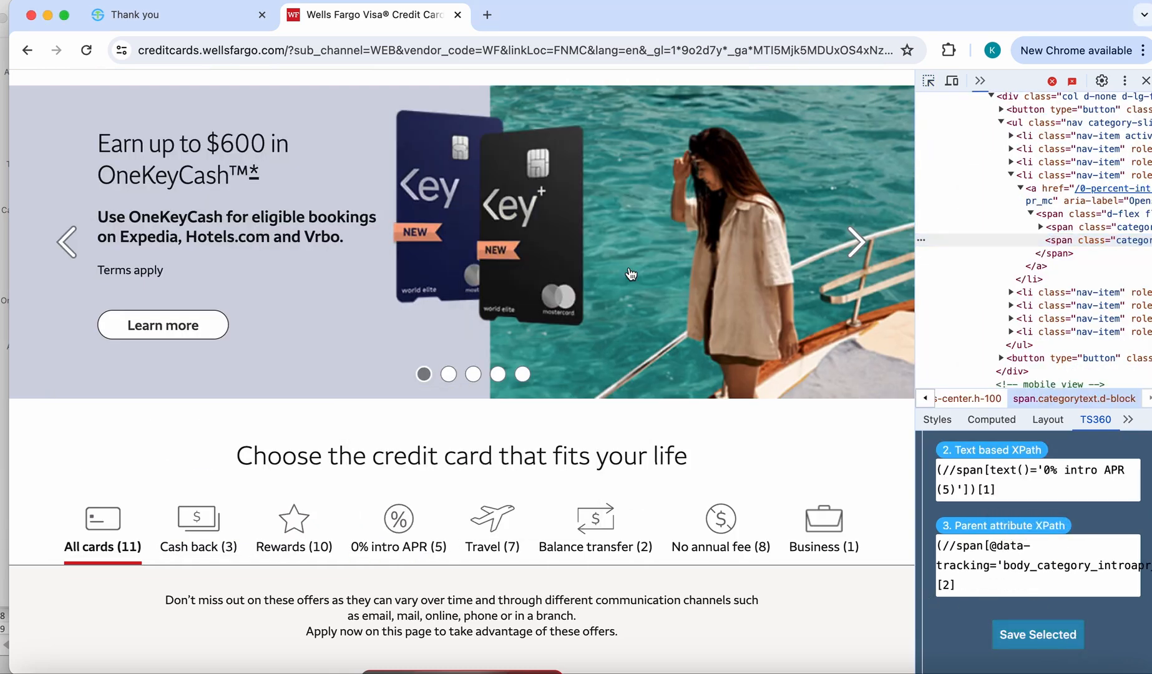
{"action": "left_click", "coordinate": [407, 554]}
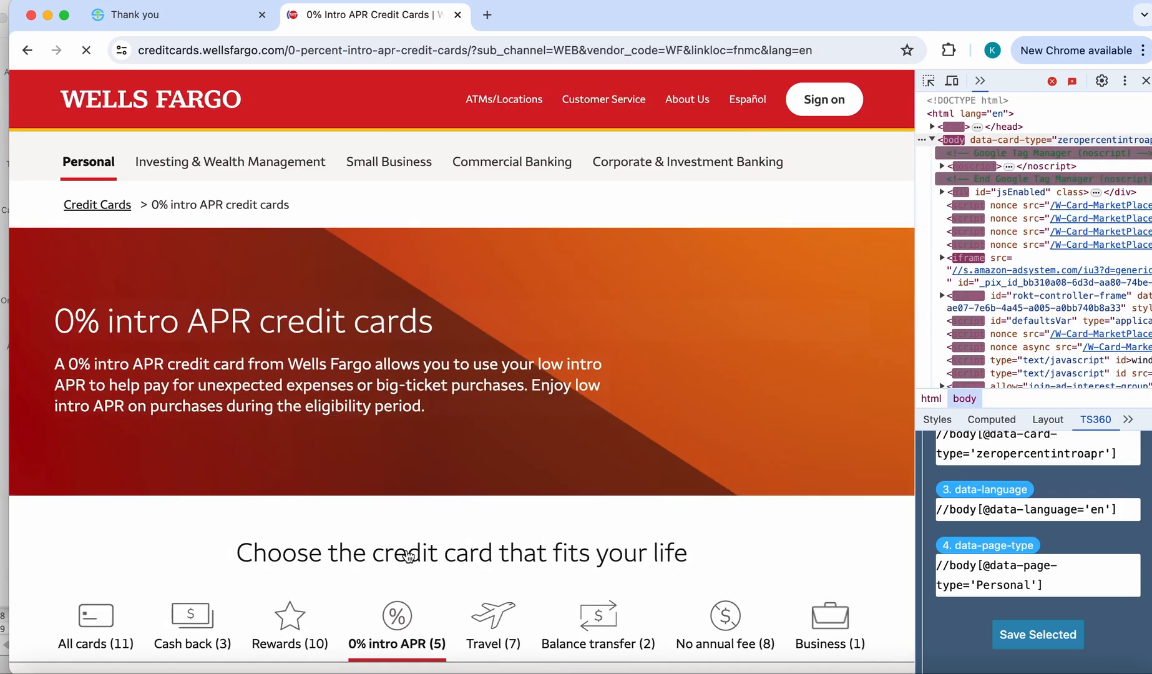
{"action": "left_click", "coordinate": [725, 155]}
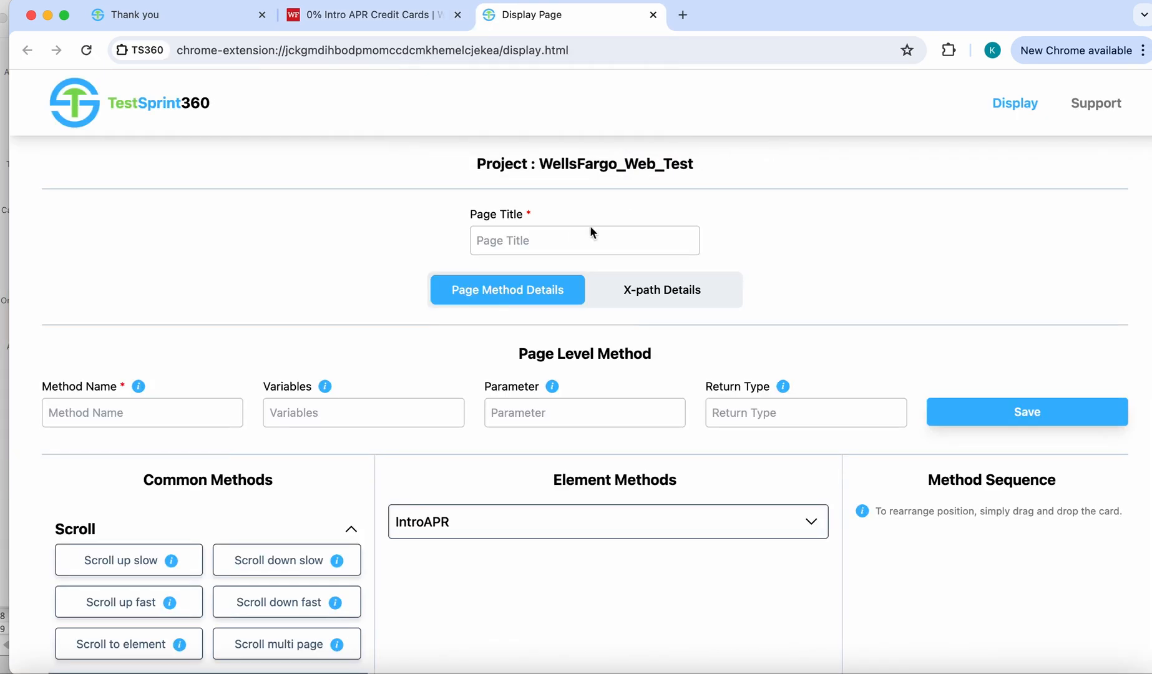
- Set the page title to WellsFargoCreditCardsScreen and name the page-level method selectZeroInterestCards
{"action": "left_click", "coordinate": [201, 411]}
{"action": "type", "text": "seel;"}
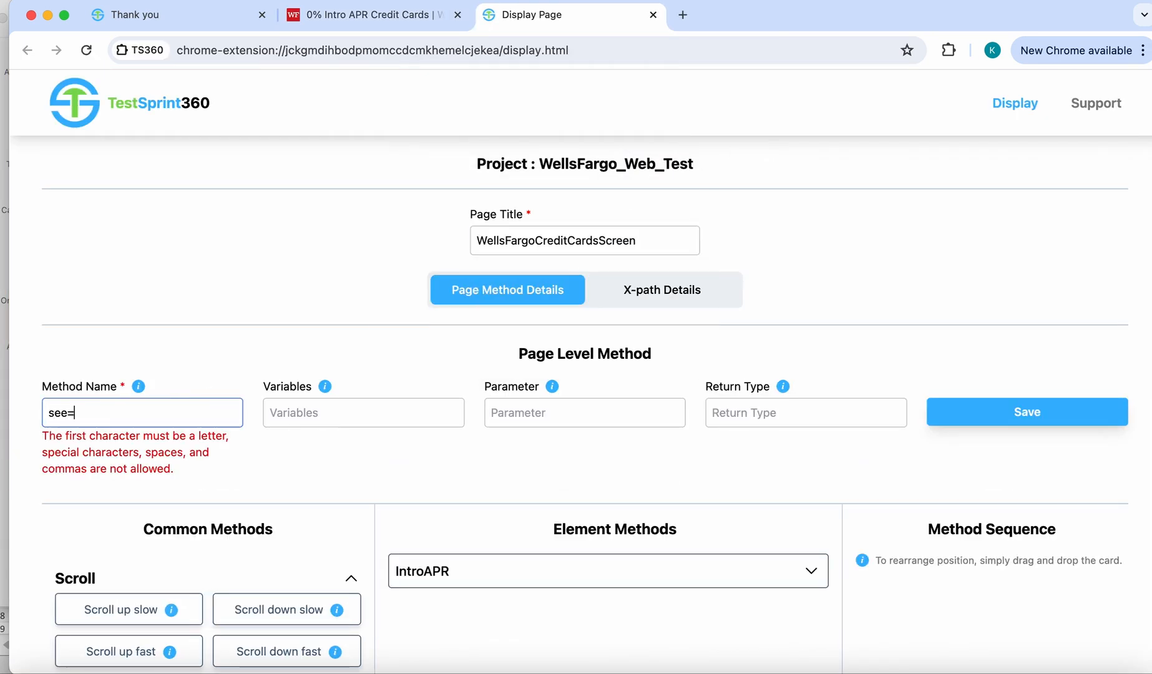
{"action": "key", "text": "BackSpace"}
{"action": "key", "text": "BackSpace"}
{"action": "key", "text": "BackSpace"}
{"action": "key", "text": "BackSpace"}
{"action": "type", "text": "electZeroI"}
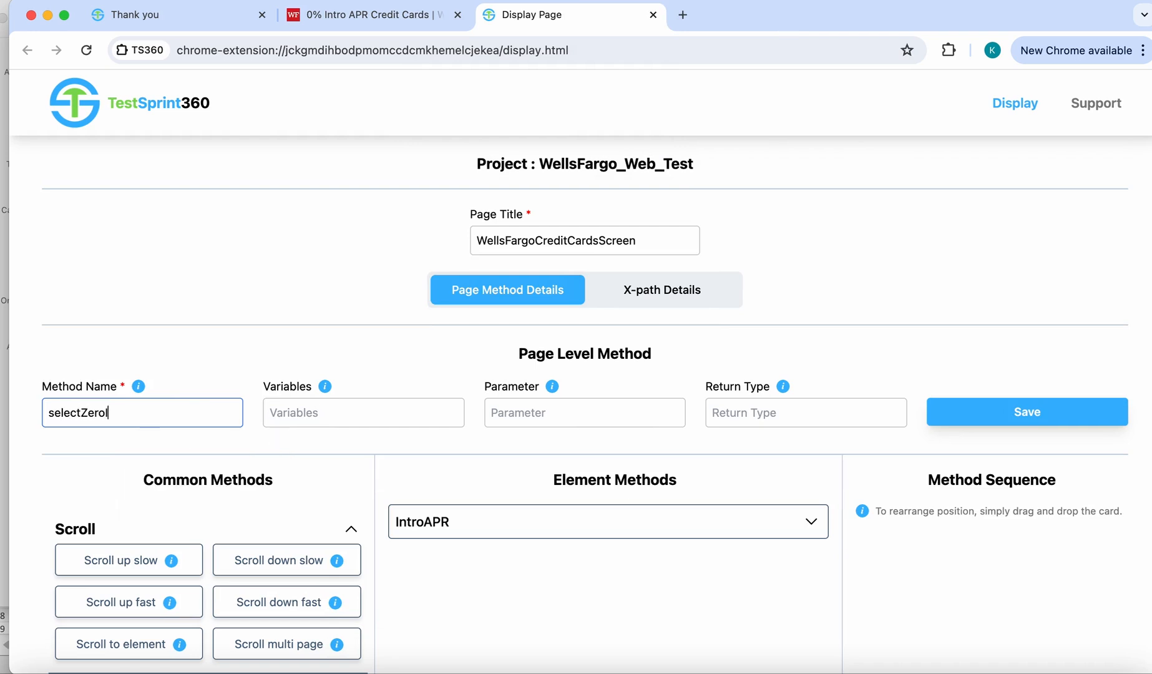
{"action": "type", "text": "nterestCards"}
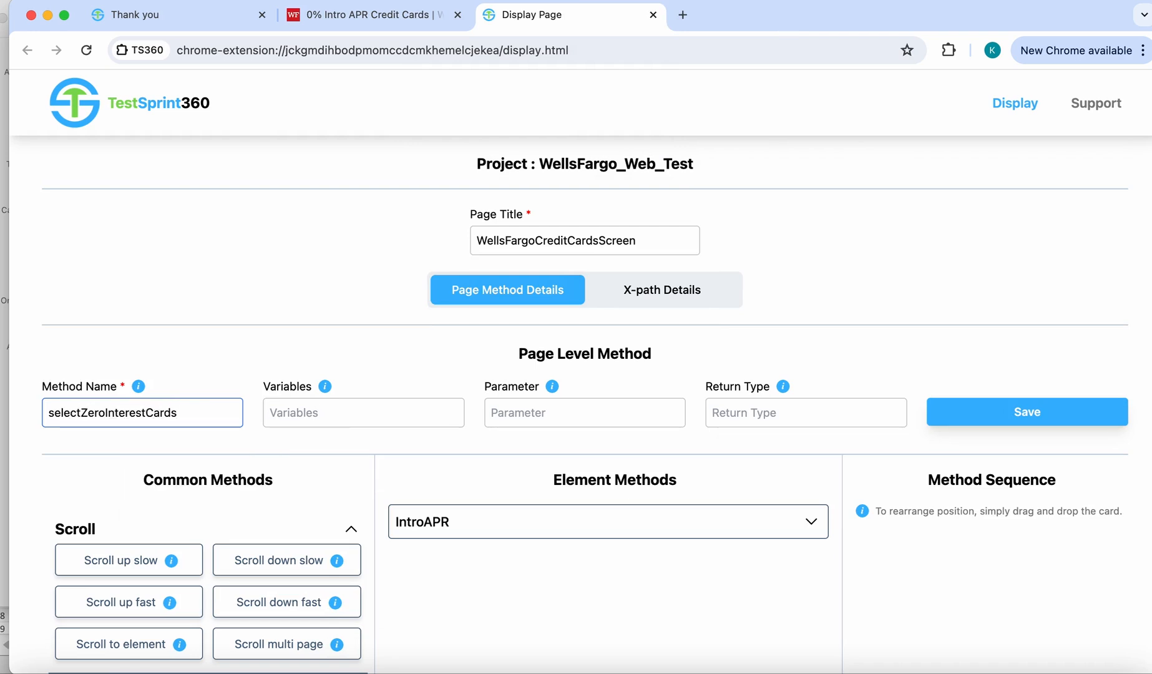
- Set the method's return type to WellsFargoZeroInterestCardsScreen, save the page-level method and confirm
{"action": "left_click", "coordinate": [716, 410]}
{"action": "type", "text": "We"}
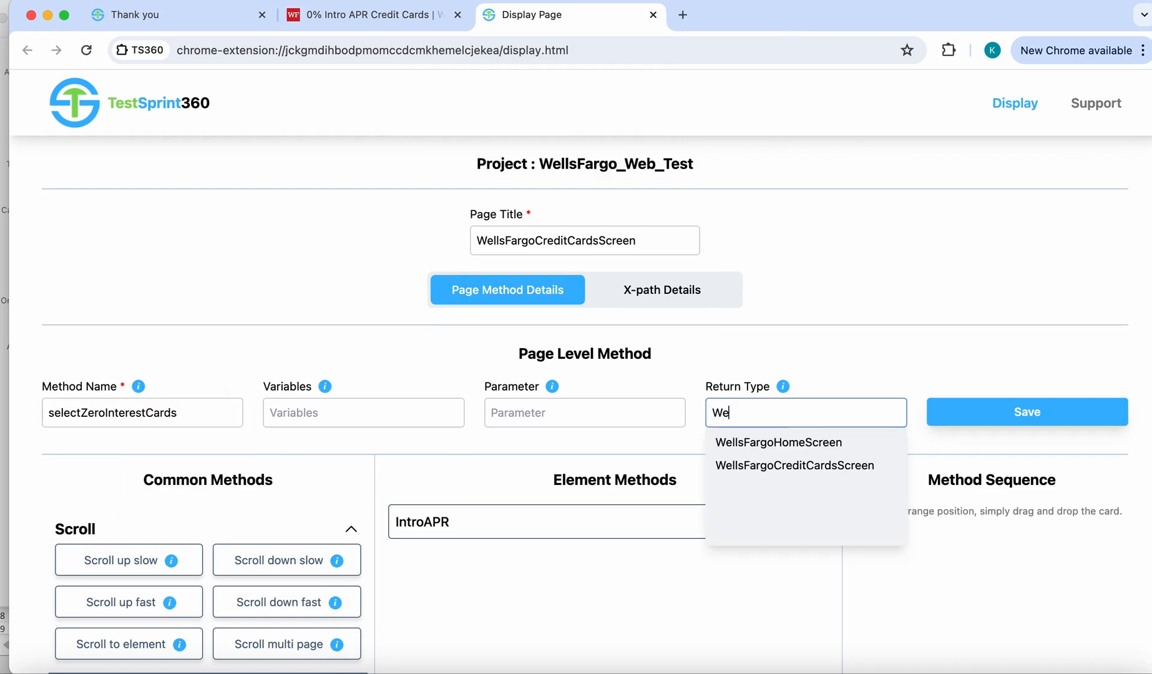
{"action": "type", "text": "llsFargoZeroInter"}
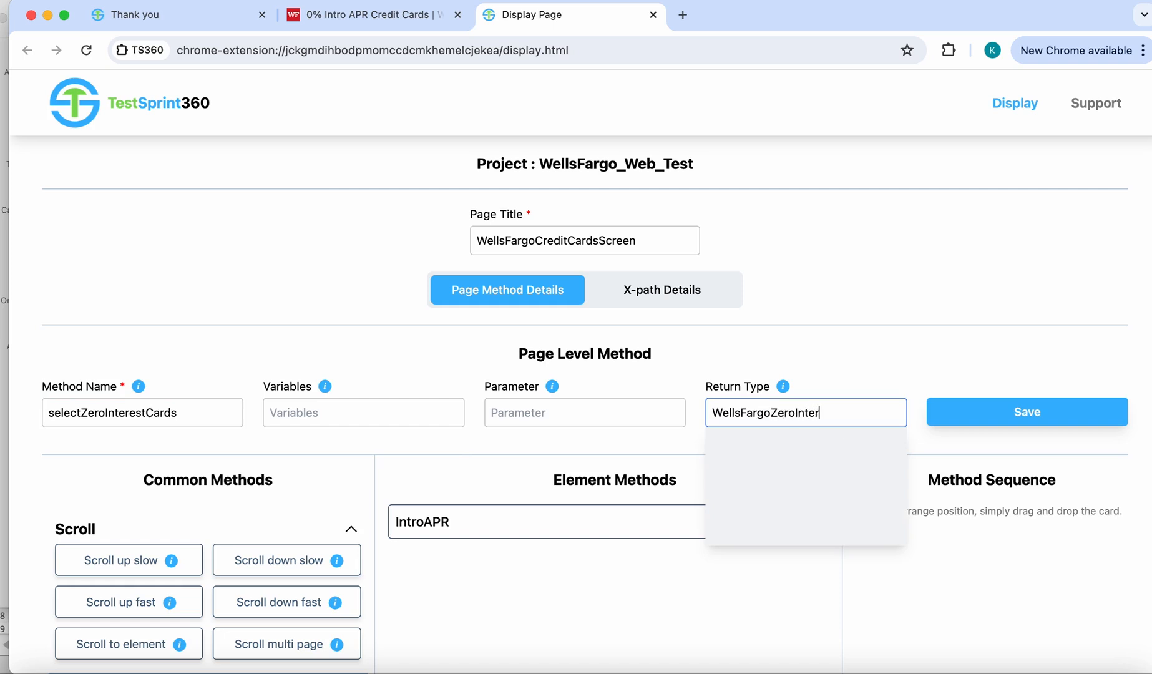
{"action": "type", "text": "estCardsScreen"}
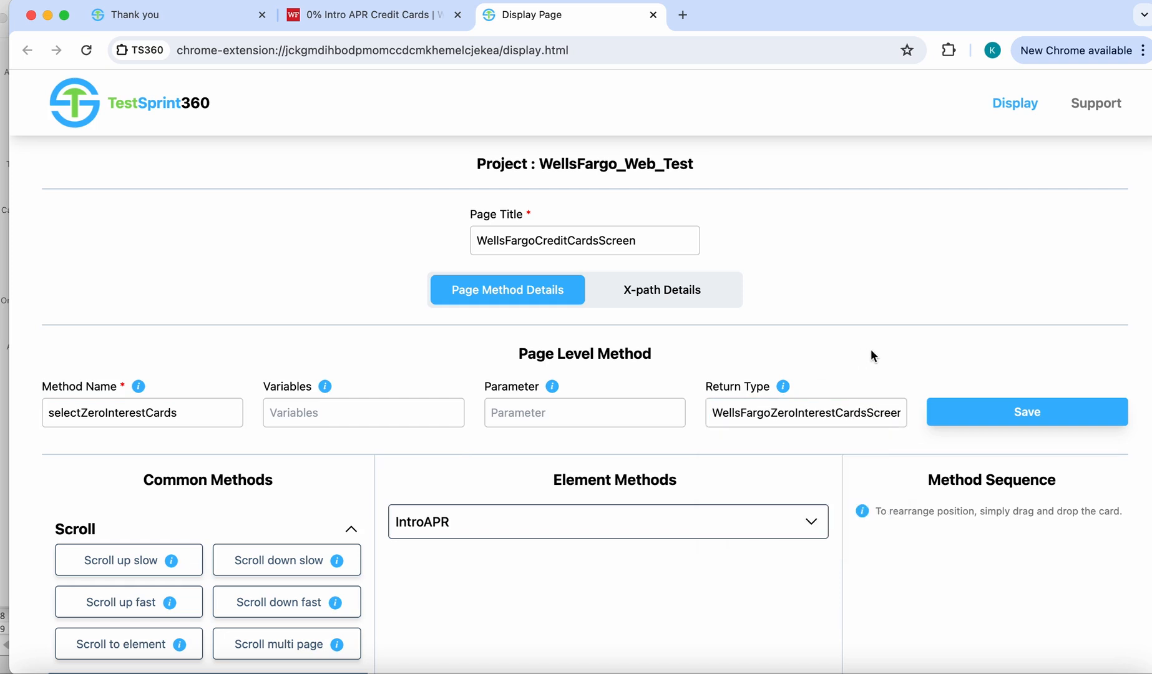
{"action": "left_click", "coordinate": [1024, 409]}
{"action": "left_click", "coordinate": [738, 163]}
- Build the method sequence from "Scroll down slow", "click on element" for IntroAPR, and a Medium wait
{"action": "scroll", "coordinate": [840, 303], "scroll_direction": "down", "scroll_amount": 3}
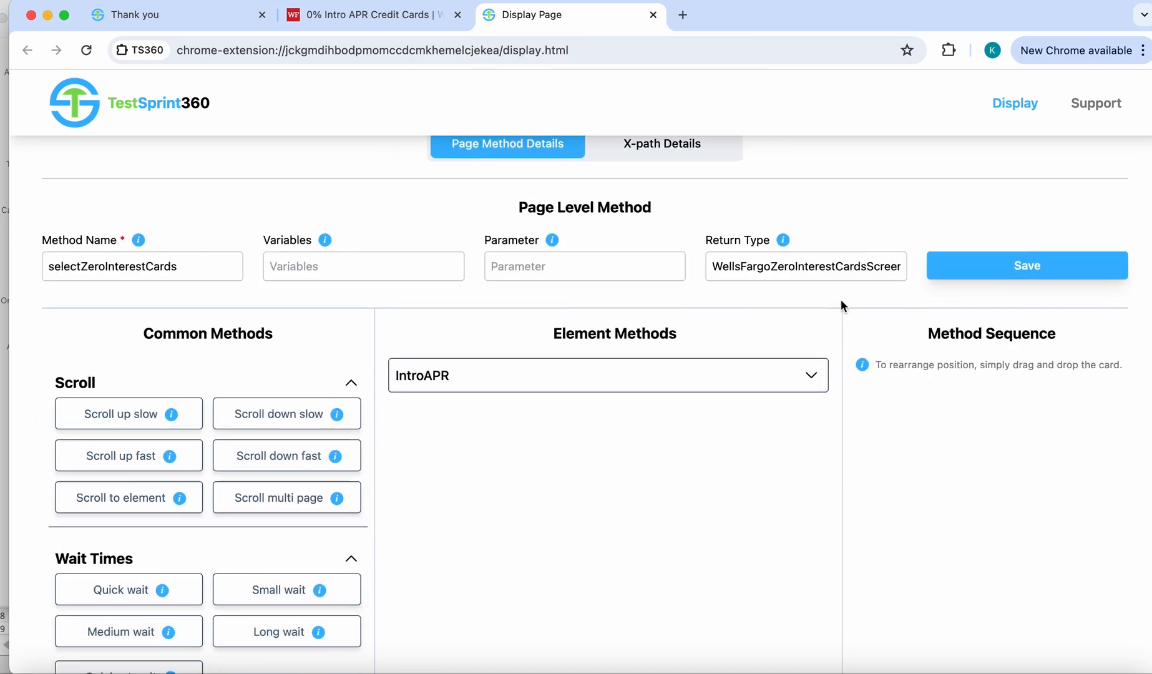
{"action": "left_click", "coordinate": [321, 419]}
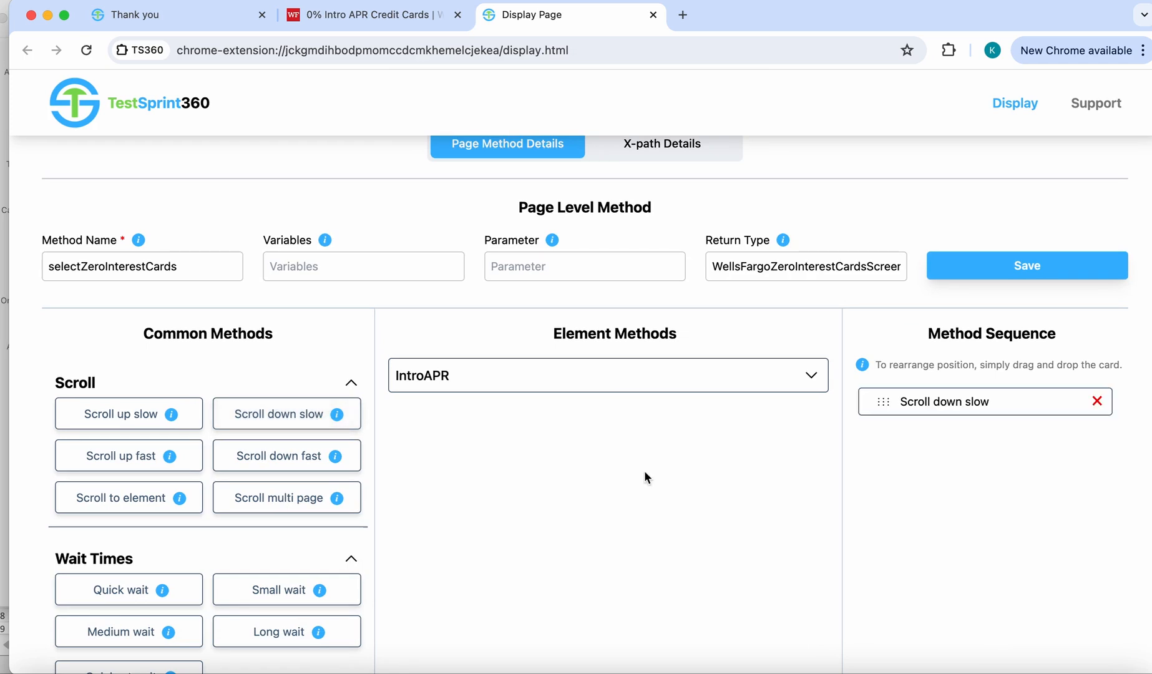
{"action": "left_click", "coordinate": [728, 382]}
{"action": "left_click", "coordinate": [708, 412]}
{"action": "left_click", "coordinate": [810, 375]}
{"action": "scroll", "coordinate": [691, 548], "scroll_direction": "down", "scroll_amount": 3}
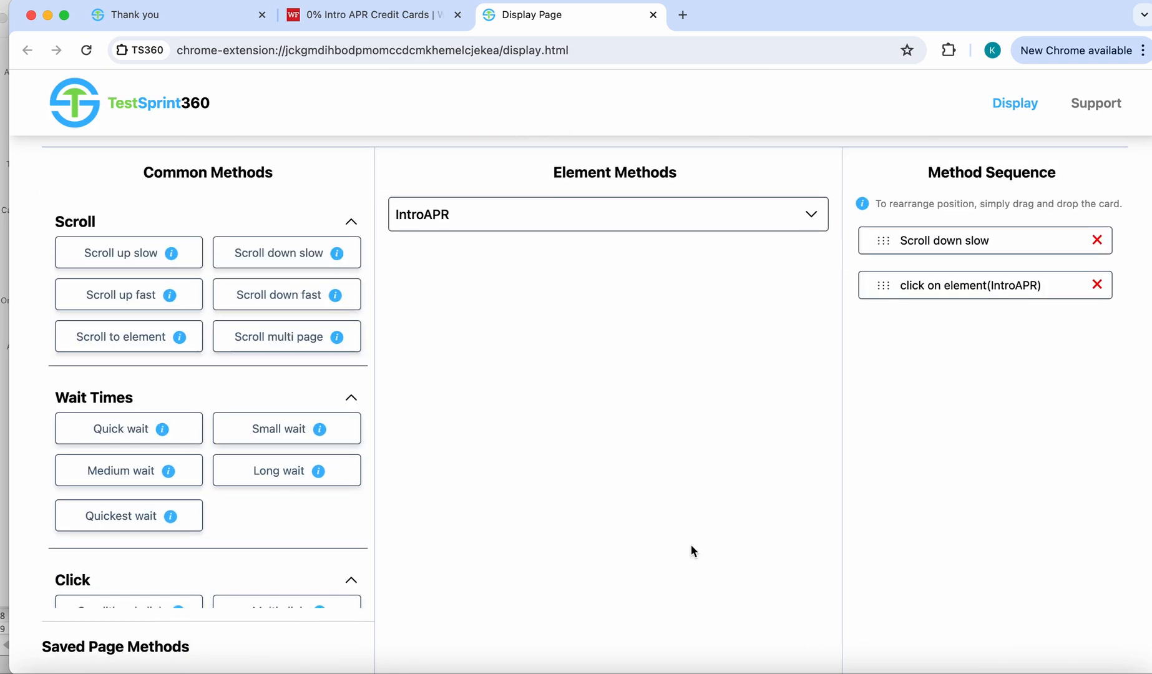
{"action": "left_click", "coordinate": [140, 479]}
- Create the selectZeroInterestCards method from the sequence and exit the display page, confirming both
{"action": "scroll", "coordinate": [627, 527], "scroll_direction": "down", "scroll_amount": 5}
{"action": "left_click", "coordinate": [1000, 416]}
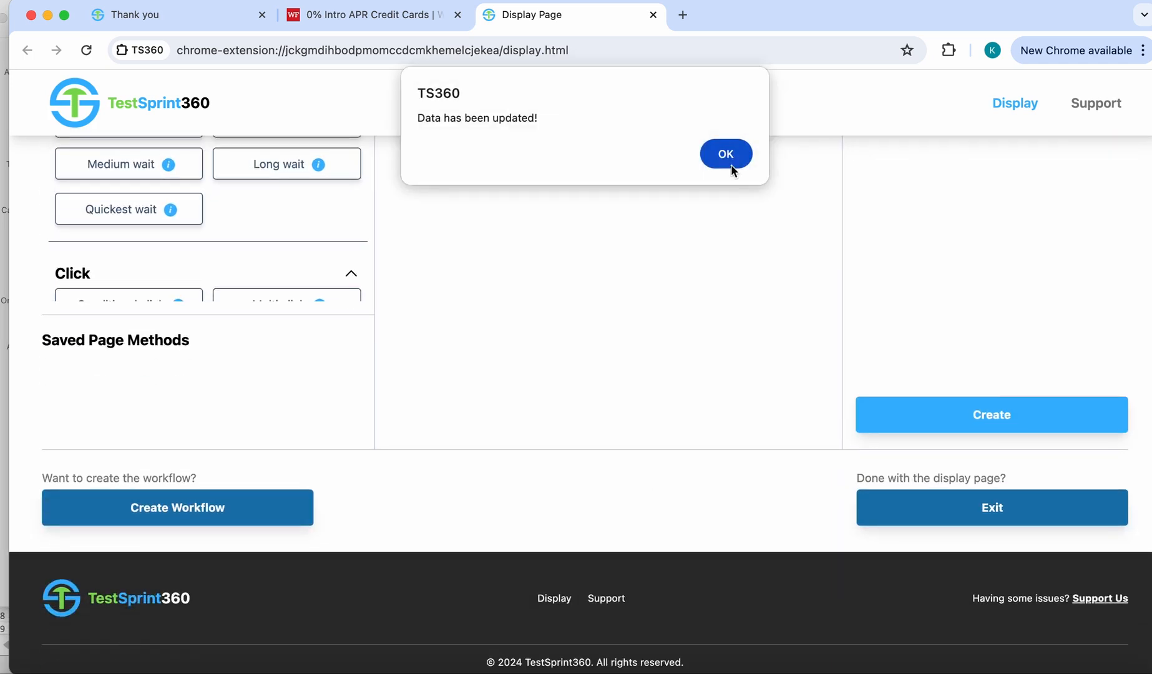
{"action": "left_click", "coordinate": [729, 164]}
{"action": "left_click", "coordinate": [992, 517]}
{"action": "left_click", "coordinate": [721, 186]}
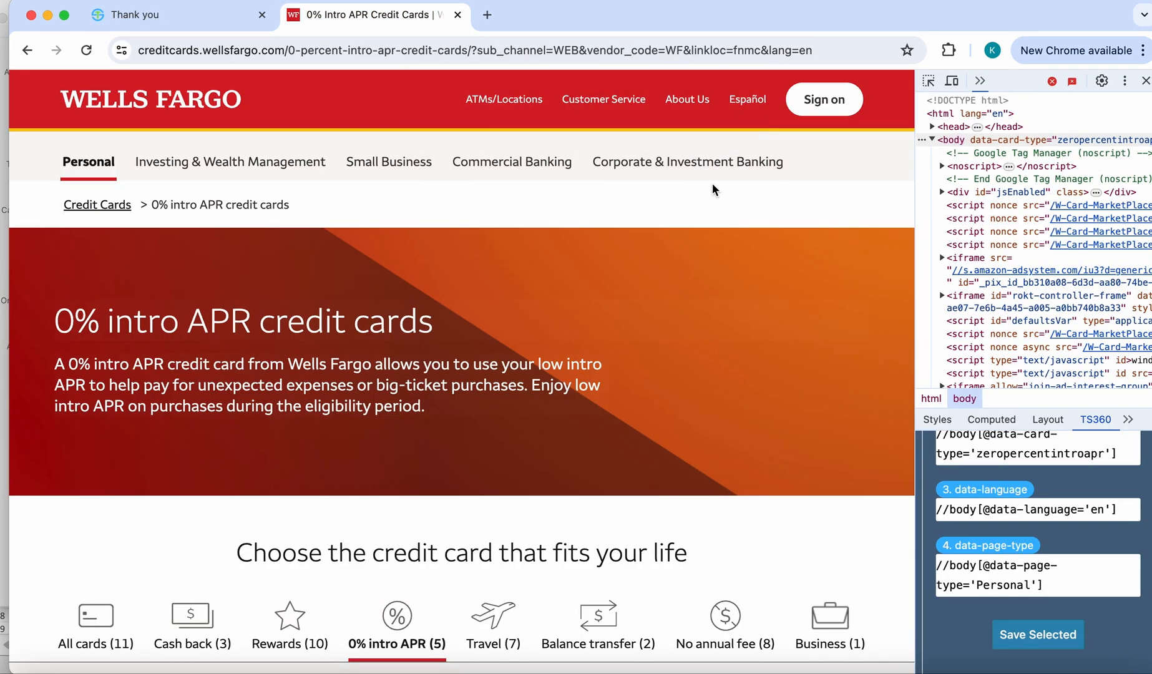
- Save the XPath of the APR description paragraph on the Reflect Card offer
{"action": "scroll", "coordinate": [679, 363], "scroll_direction": "down", "scroll_amount": 10}
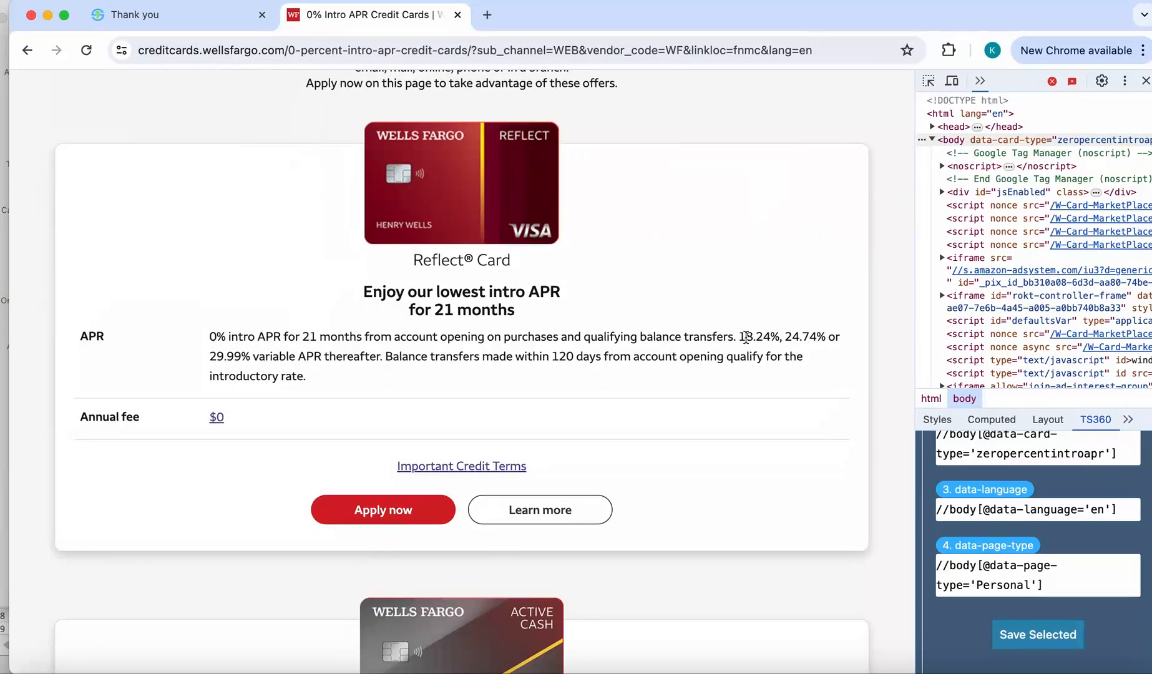
{"action": "left_click", "coordinate": [928, 81]}
{"action": "left_click", "coordinate": [663, 351]}
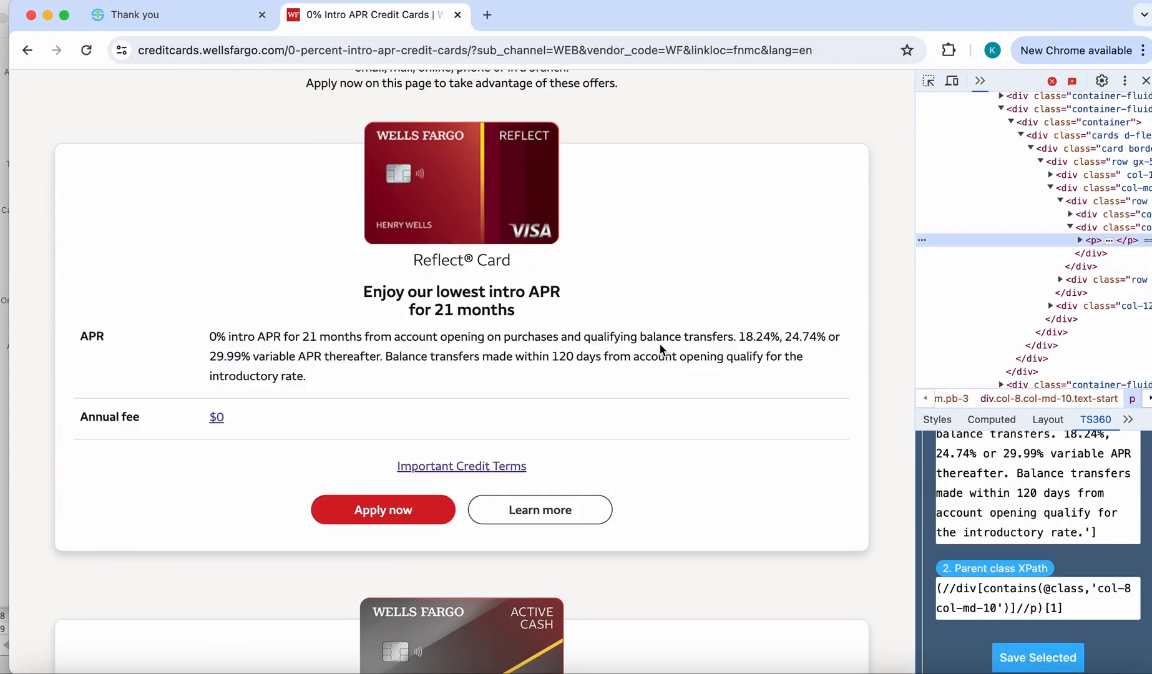
{"action": "left_click", "coordinate": [1036, 668]}
{"action": "left_click", "coordinate": [637, 273]}
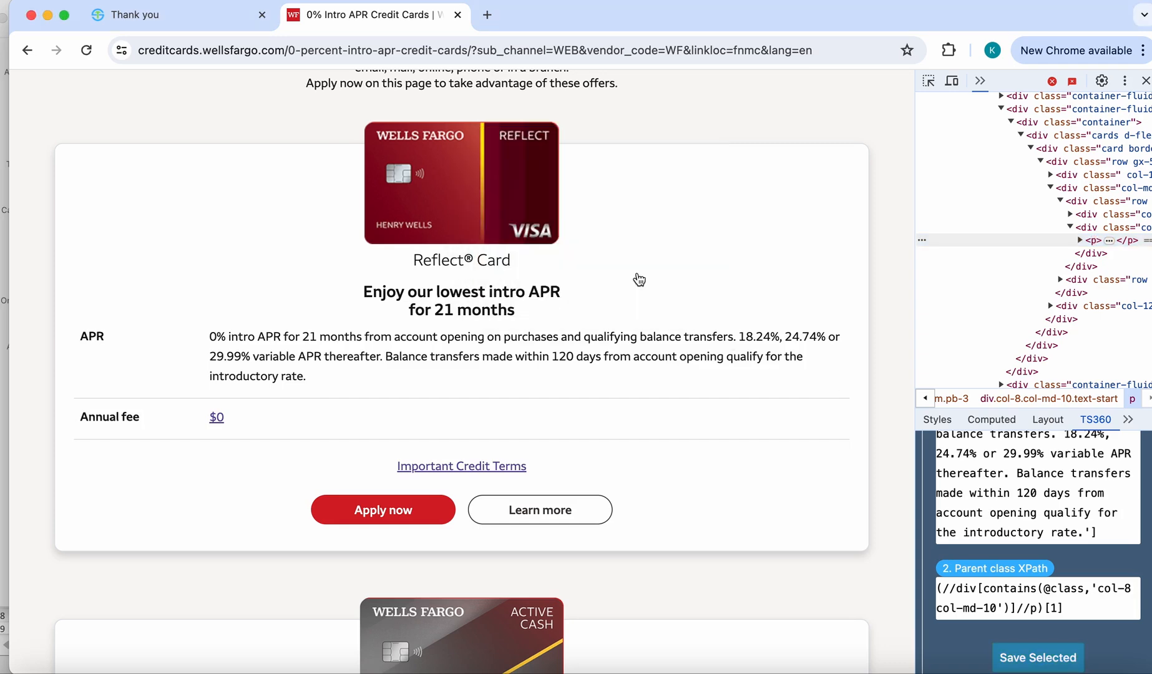
- Save the XPath of the Reflect Card's "Learn more" button
{"action": "left_click", "coordinate": [928, 81]}
{"action": "left_click", "coordinate": [561, 510]}
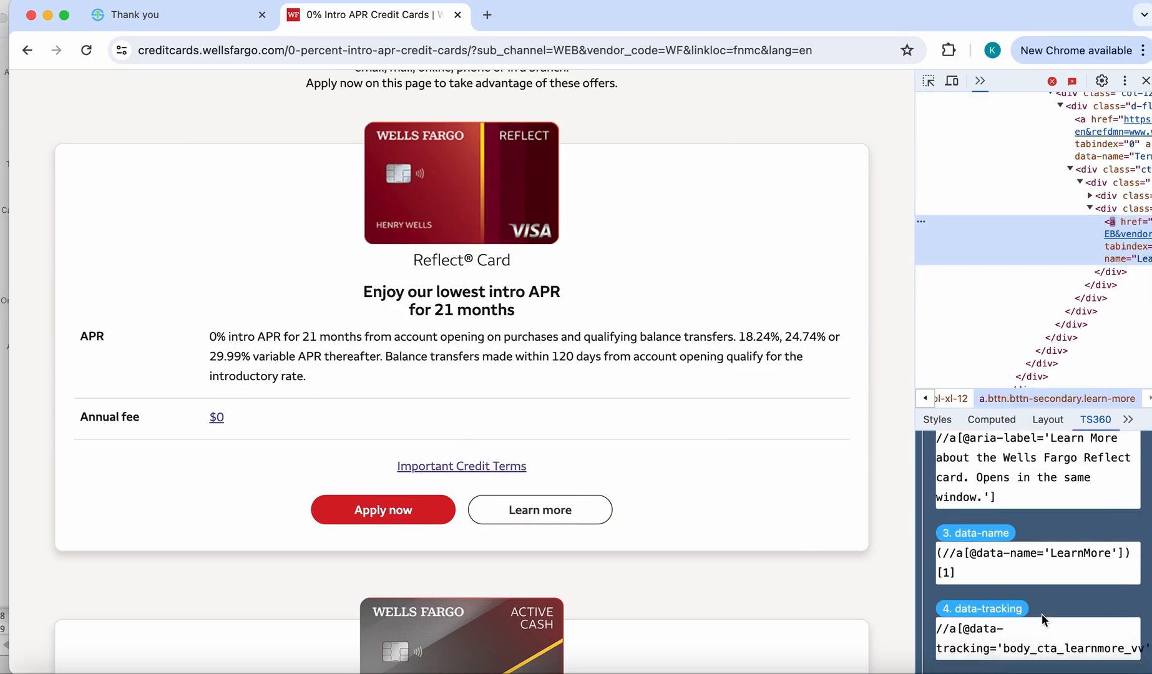
{"action": "scroll", "coordinate": [1041, 619], "scroll_direction": "down", "scroll_amount": 3}
{"action": "left_click", "coordinate": [1037, 634]}
{"action": "left_click", "coordinate": [596, 273]}
- Open the Reflect Card's details page, continue to the display page, and choose WellsFargoZeroInterestCardsScreen as the page title
{"action": "left_click", "coordinate": [548, 512]}
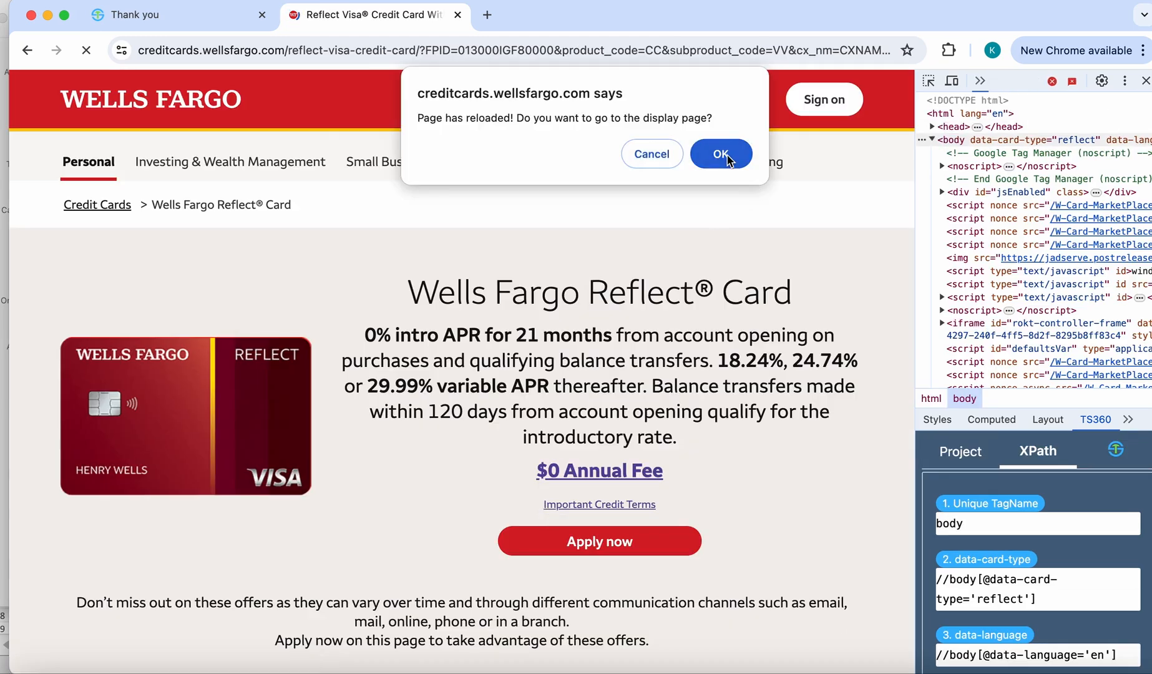
{"action": "left_click", "coordinate": [720, 154]}
{"action": "left_click", "coordinate": [599, 241]}
{"action": "left_click", "coordinate": [593, 275]}
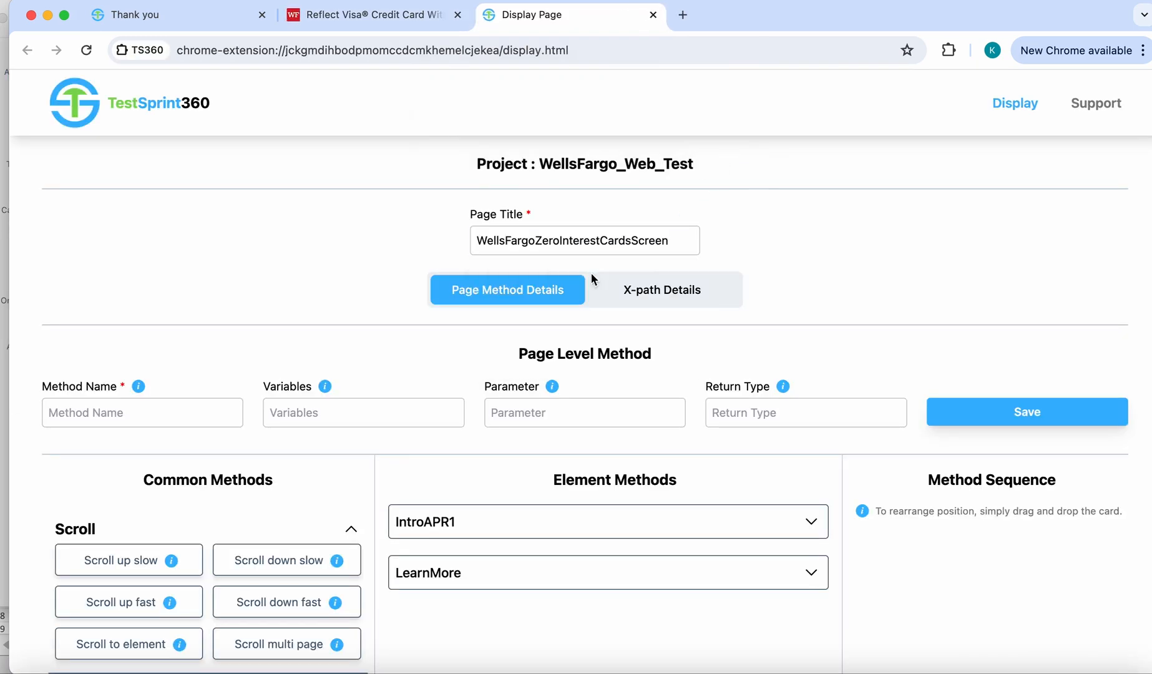
- Save a page-level method named isMaxInterestDisplayed with return type boolean, leaving variables and parameter empty
{"action": "left_click", "coordinate": [187, 410]}
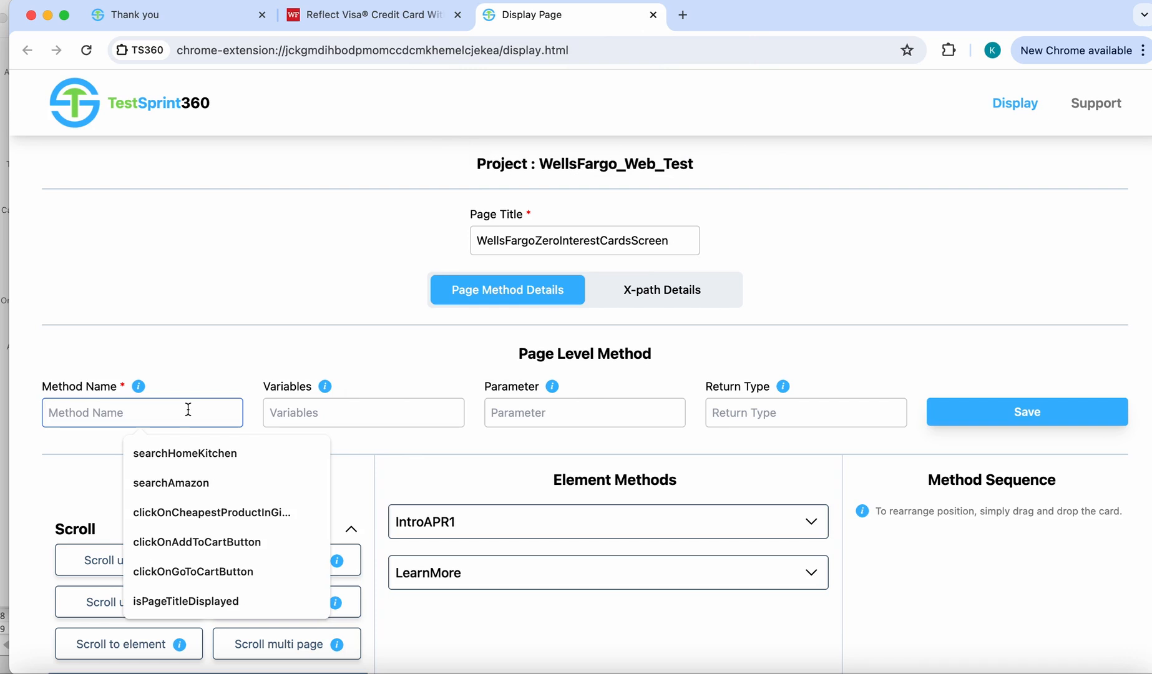
{"action": "type", "text": "is"}
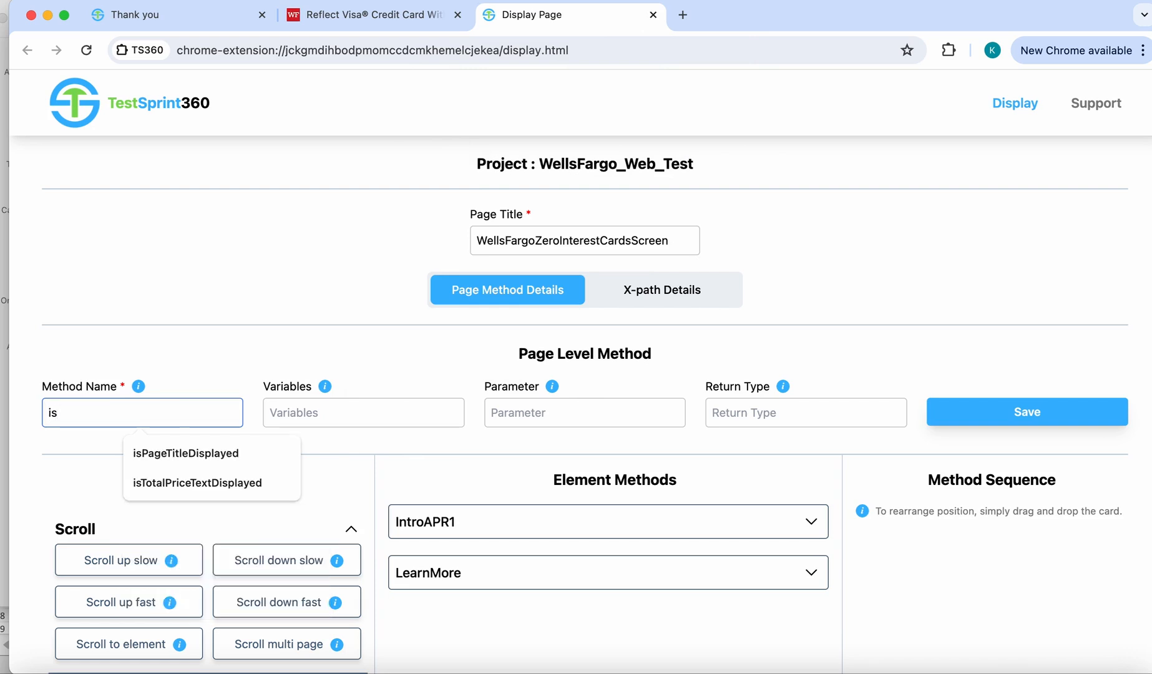
{"action": "type", "text": "MaxInterestDisplayed"}
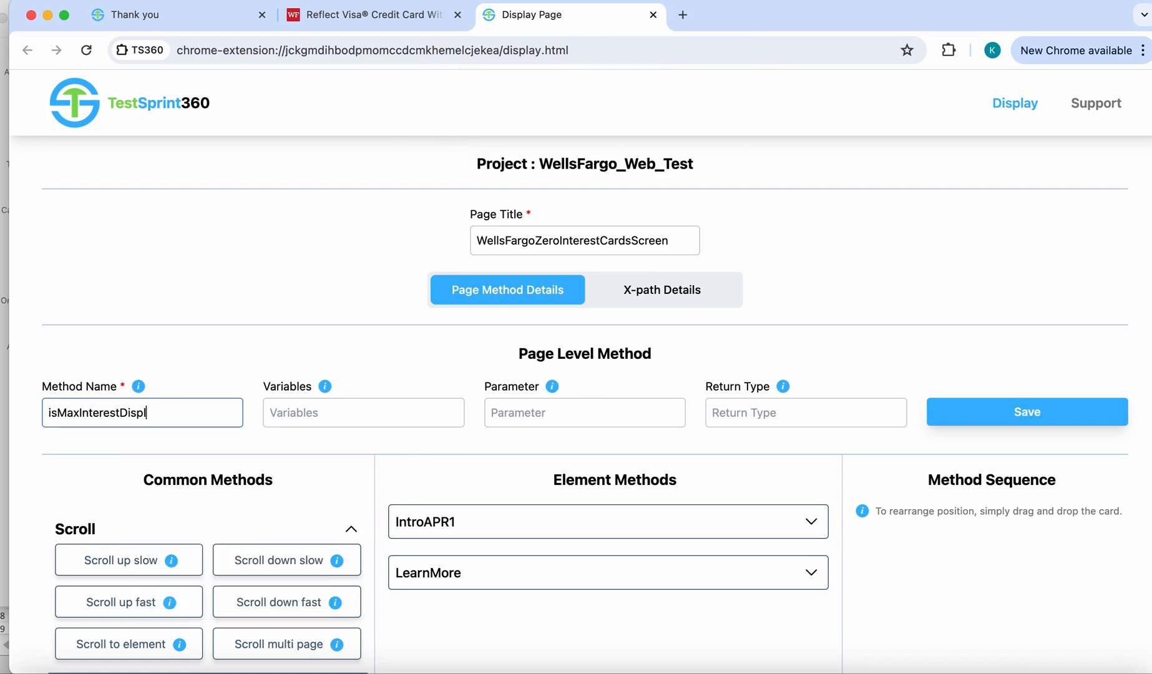
{"action": "left_click", "coordinate": [739, 409]}
{"action": "type", "text": "boolean"}
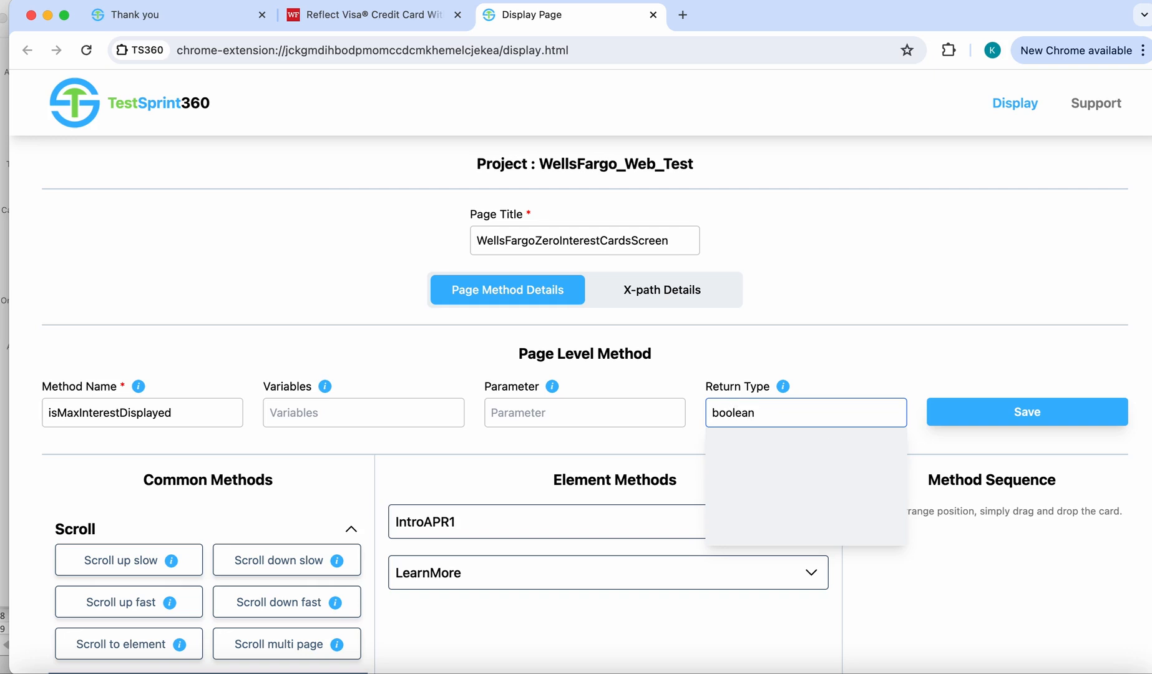
{"action": "left_click", "coordinate": [905, 352]}
{"action": "left_click", "coordinate": [1024, 417]}
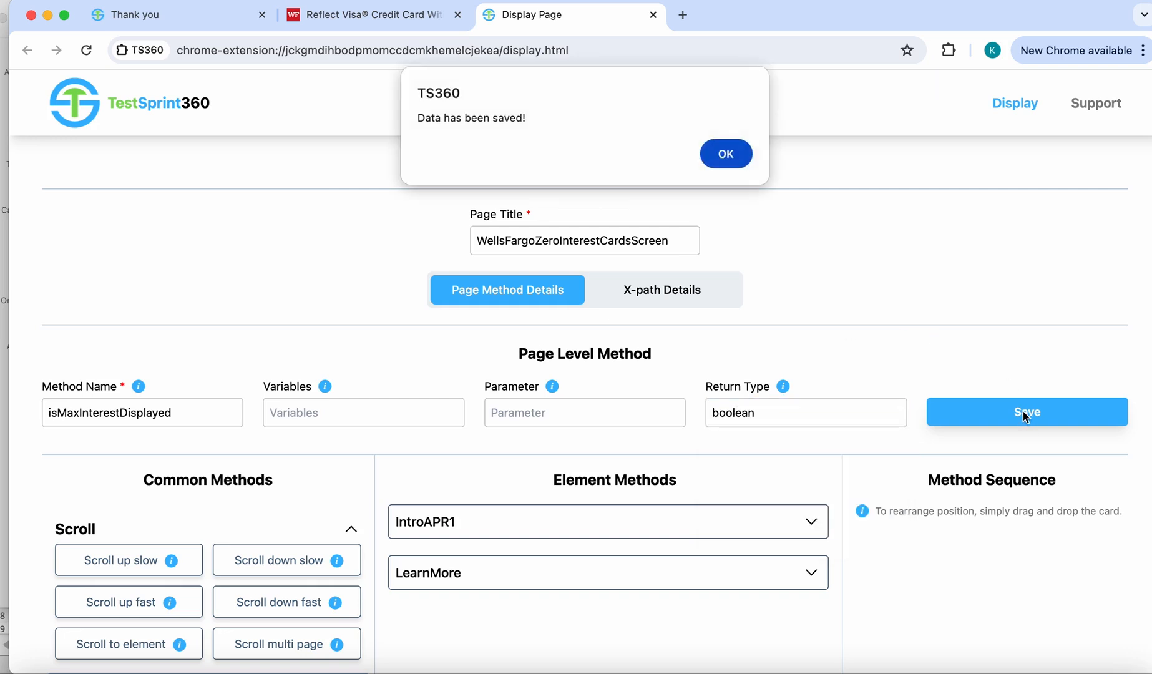
{"action": "left_click", "coordinate": [725, 152]}
- Add "presence of element" for IntroAPR1 to the method sequence, create the page method and confirm it
{"action": "left_click", "coordinate": [768, 459]}
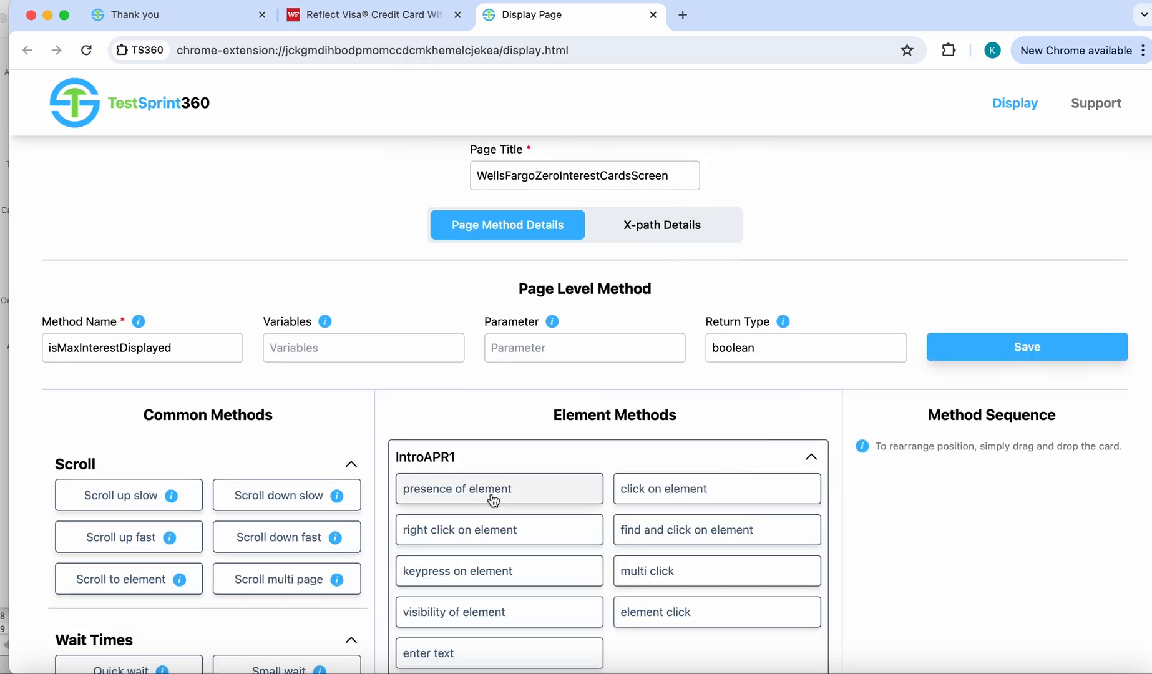
{"action": "left_click", "coordinate": [457, 483]}
{"action": "left_click", "coordinate": [886, 547]}
{"action": "scroll", "coordinate": [886, 547], "scroll_direction": "down", "scroll_amount": 6}
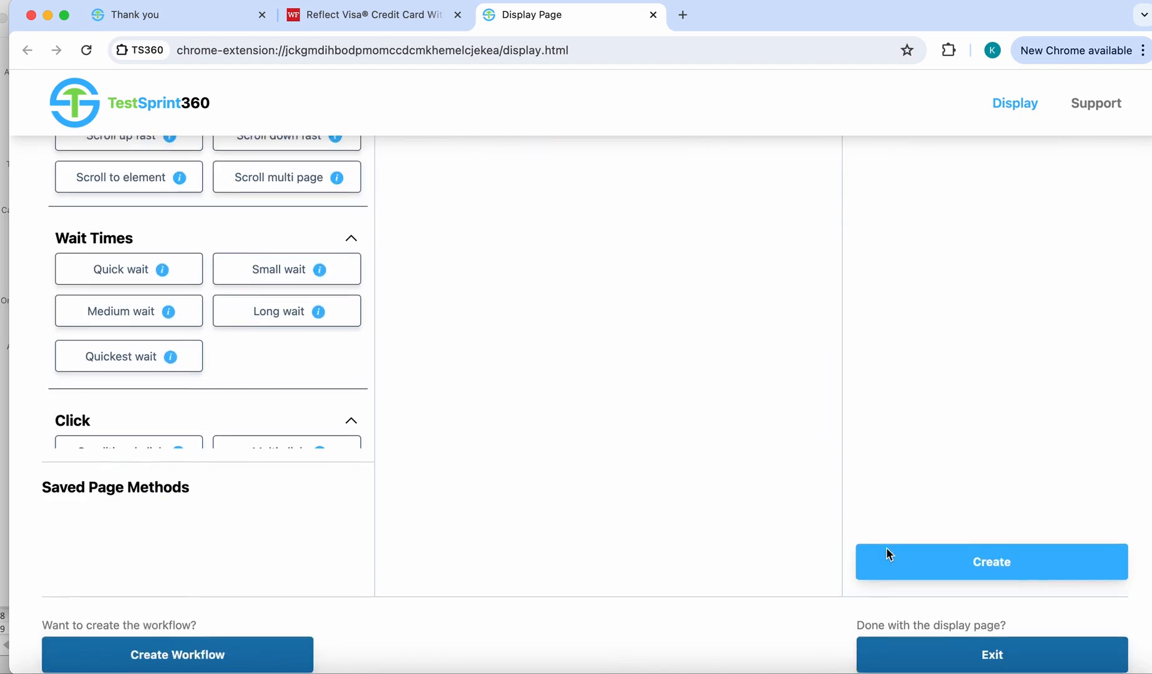
{"action": "left_click", "coordinate": [980, 561]}
{"action": "left_click", "coordinate": [727, 161]}
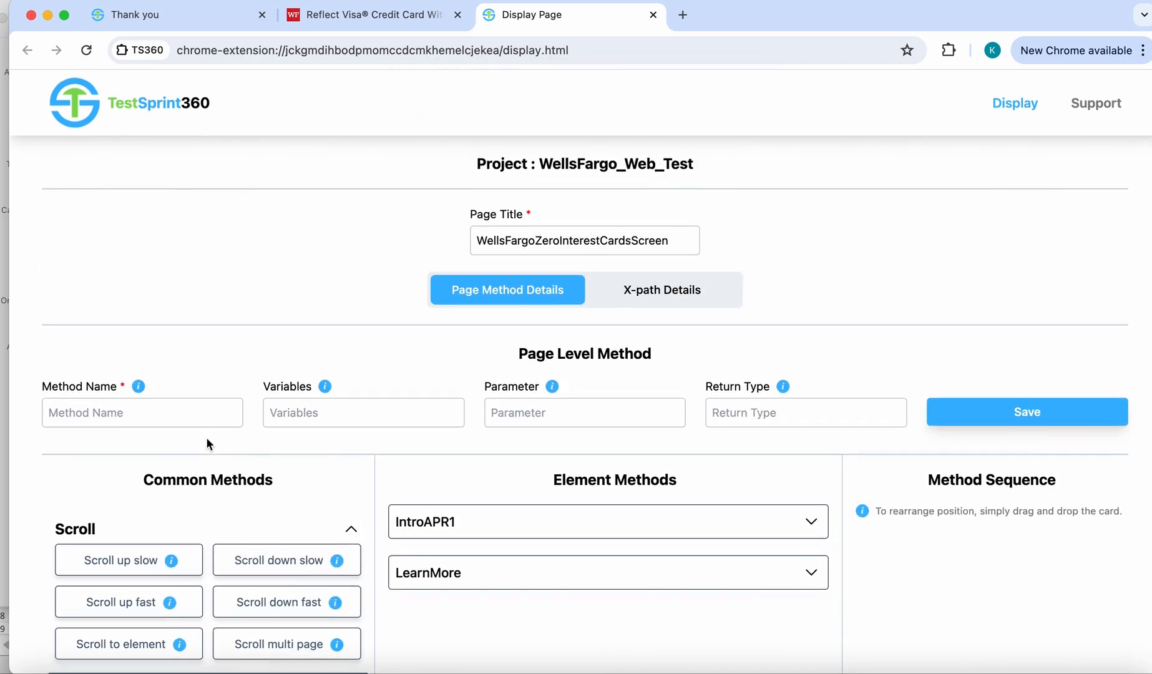
- Save a page-level method named learnMoreOnCardWithMaxInterestFreePeriod with return type WellsFargoSelectedCardScreen, leaving variables and parameter empty
{"action": "left_click", "coordinate": [161, 412]}
{"action": "type", "text": "learnMoreOn"}
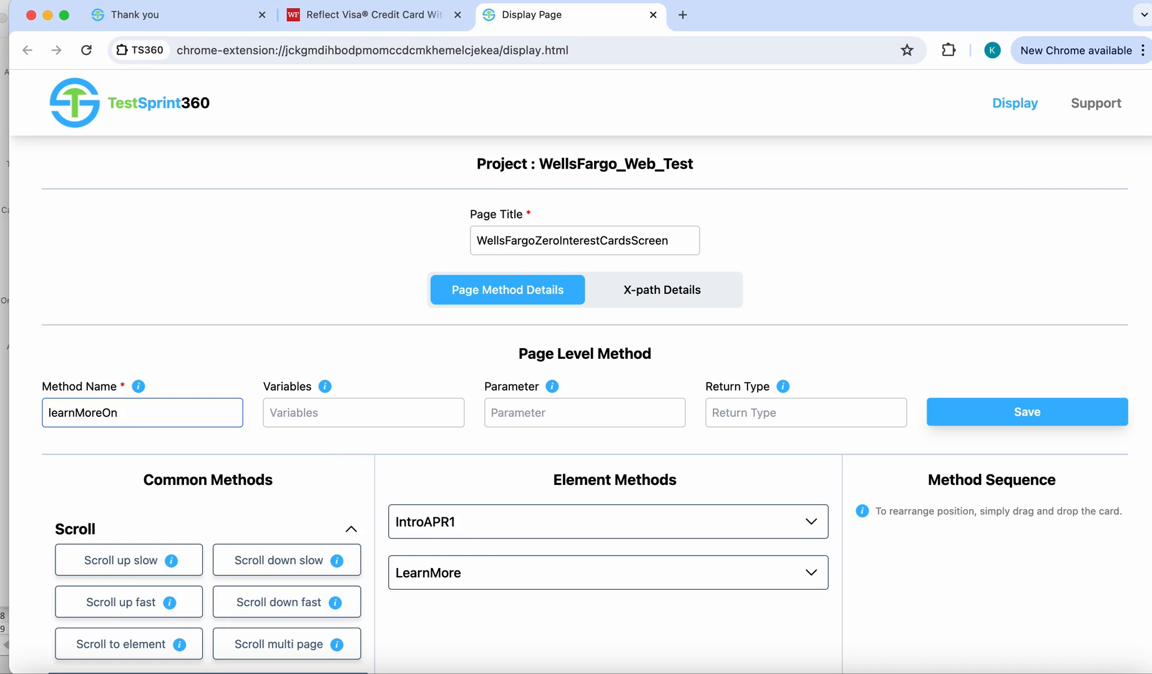
{"action": "type", "text": "CardWithMaxInterestFreePeriod"}
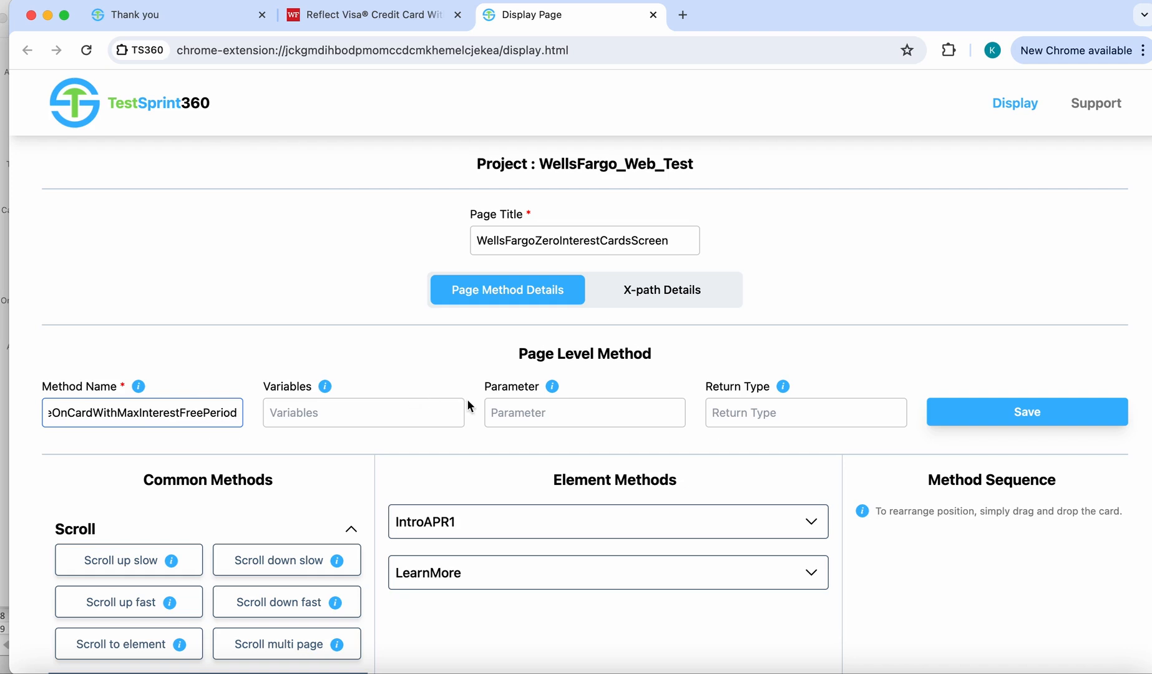
{"action": "left_click", "coordinate": [755, 413]}
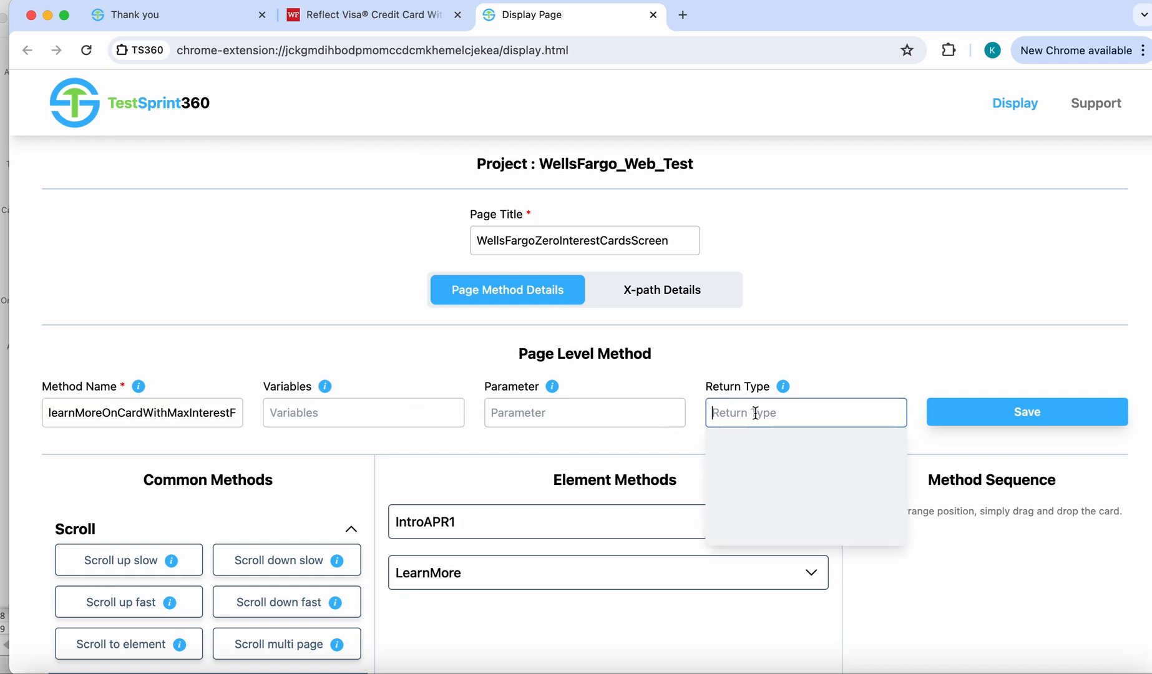
{"action": "type", "text": "Wells"}
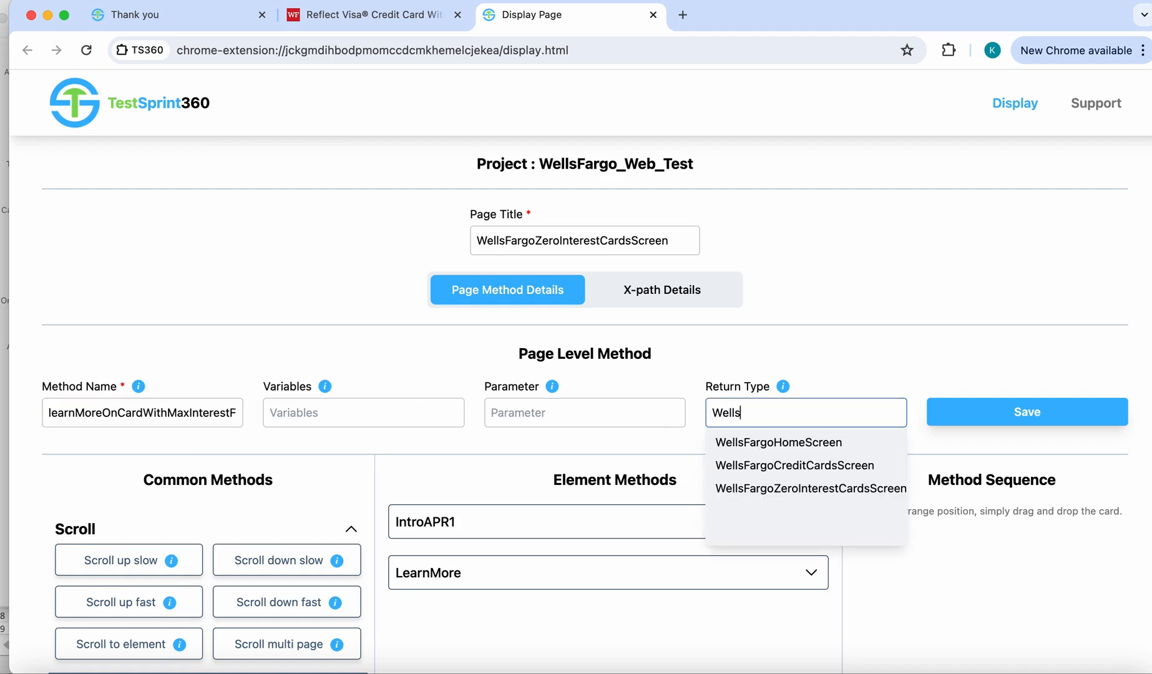
{"action": "type", "text": "FargoSelectedC"}
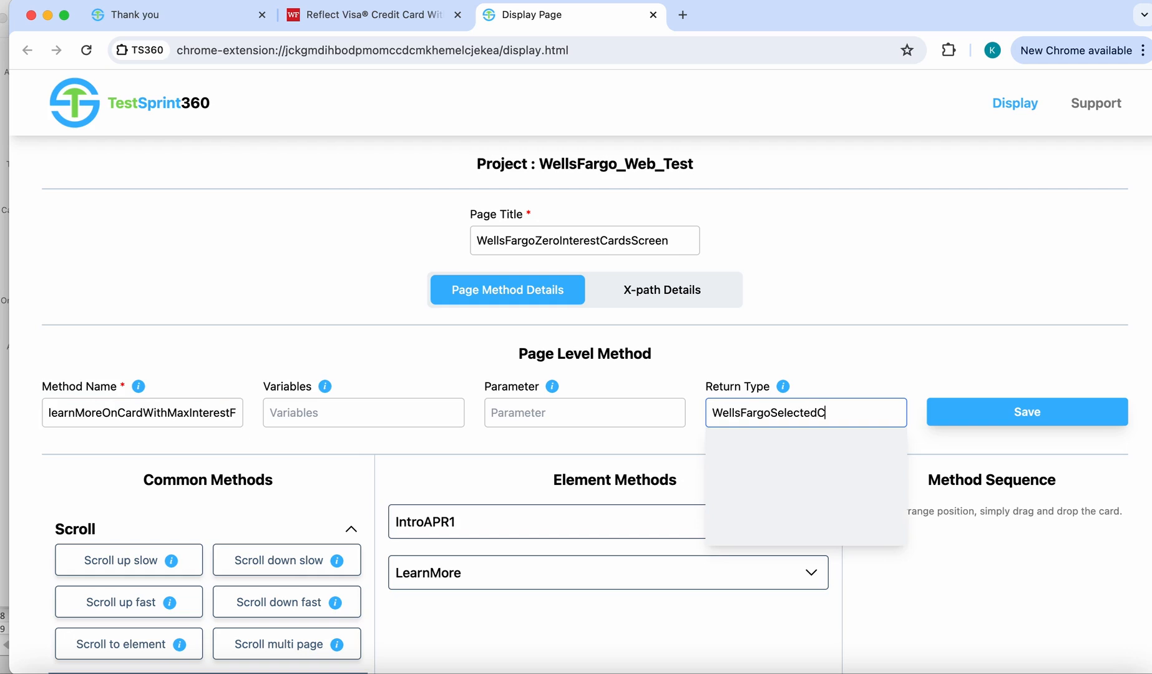
{"action": "type", "text": "ardScreen"}
{"action": "left_click", "coordinate": [988, 353]}
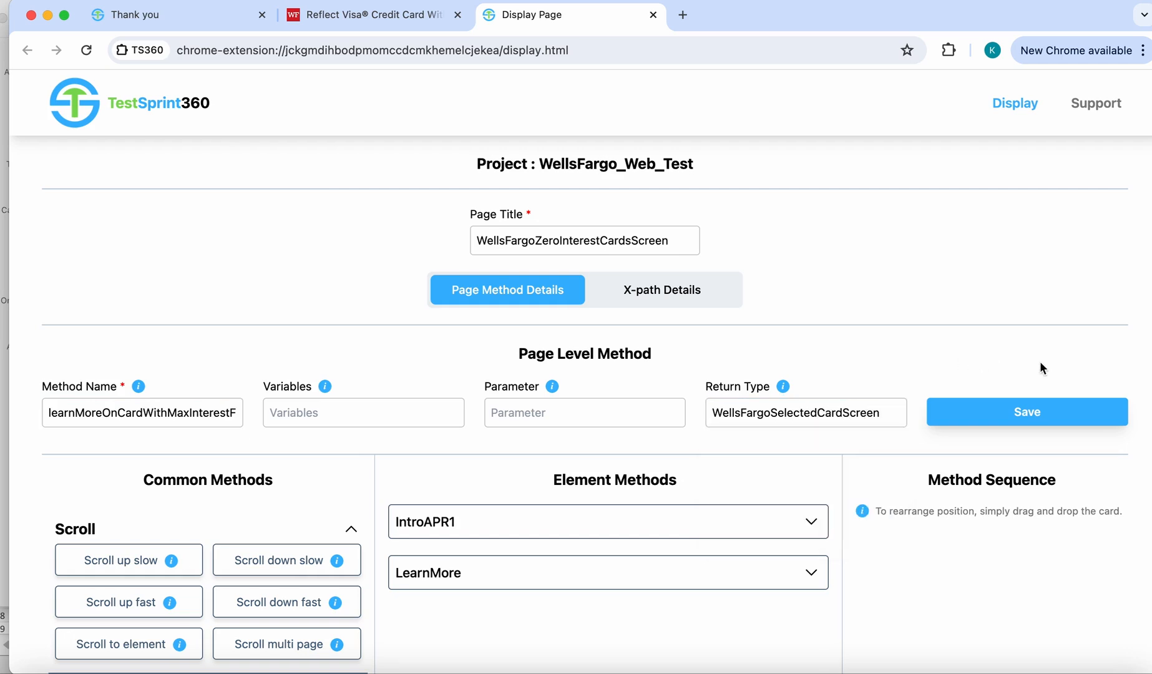
{"action": "left_click", "coordinate": [1025, 413]}
{"action": "left_click", "coordinate": [727, 156]}
- Add "Scroll down fast" to the method sequence, followed by "Click If" for LearnMore with the page method isMaxInterestDisplayed
{"action": "scroll", "coordinate": [846, 290], "scroll_direction": "down", "scroll_amount": 5}
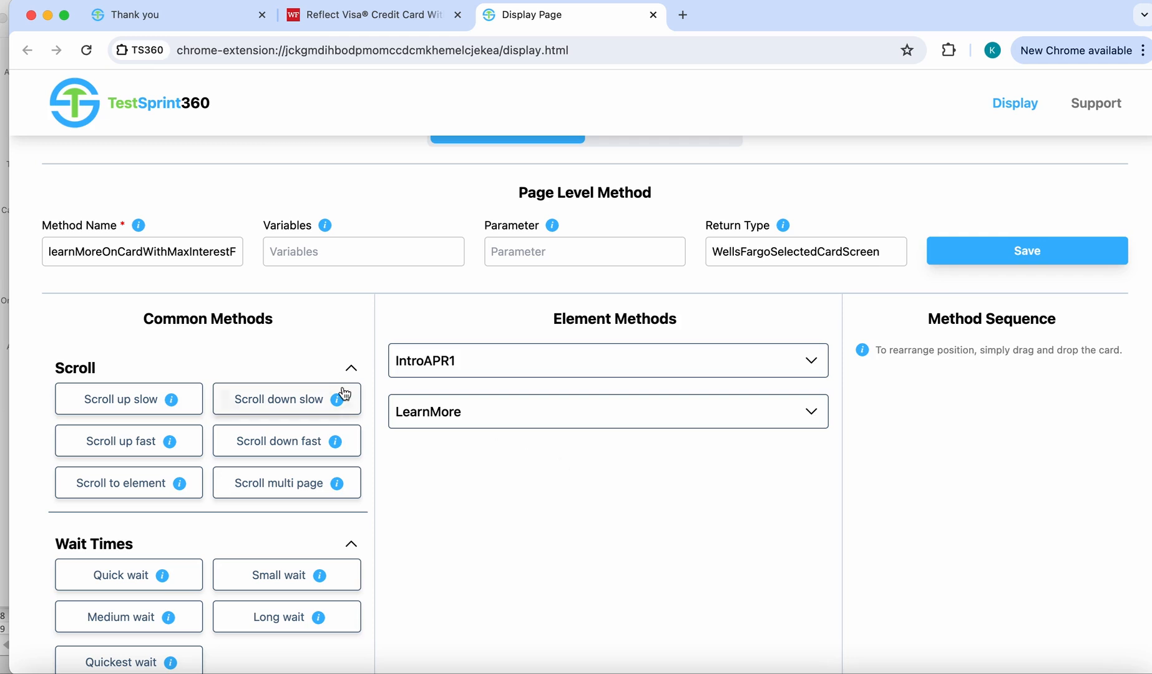
{"action": "left_click", "coordinate": [284, 444]}
{"action": "scroll", "coordinate": [557, 521], "scroll_direction": "down", "scroll_amount": 1}
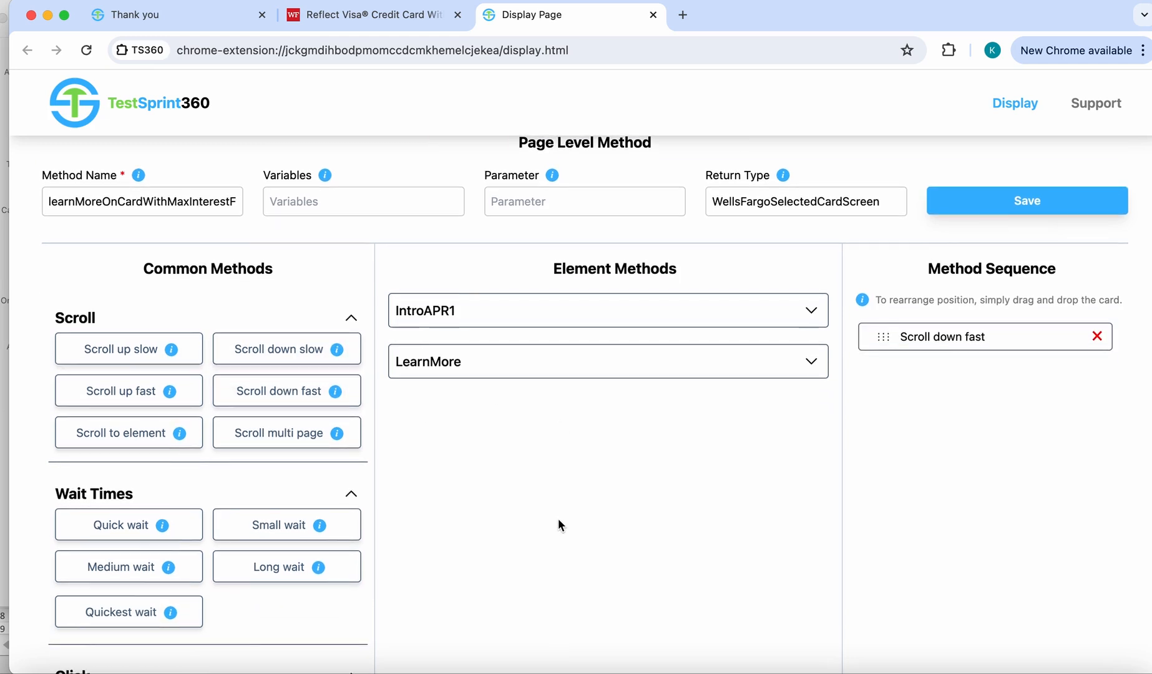
{"action": "scroll", "coordinate": [314, 551], "scroll_direction": "down", "scroll_amount": 5}
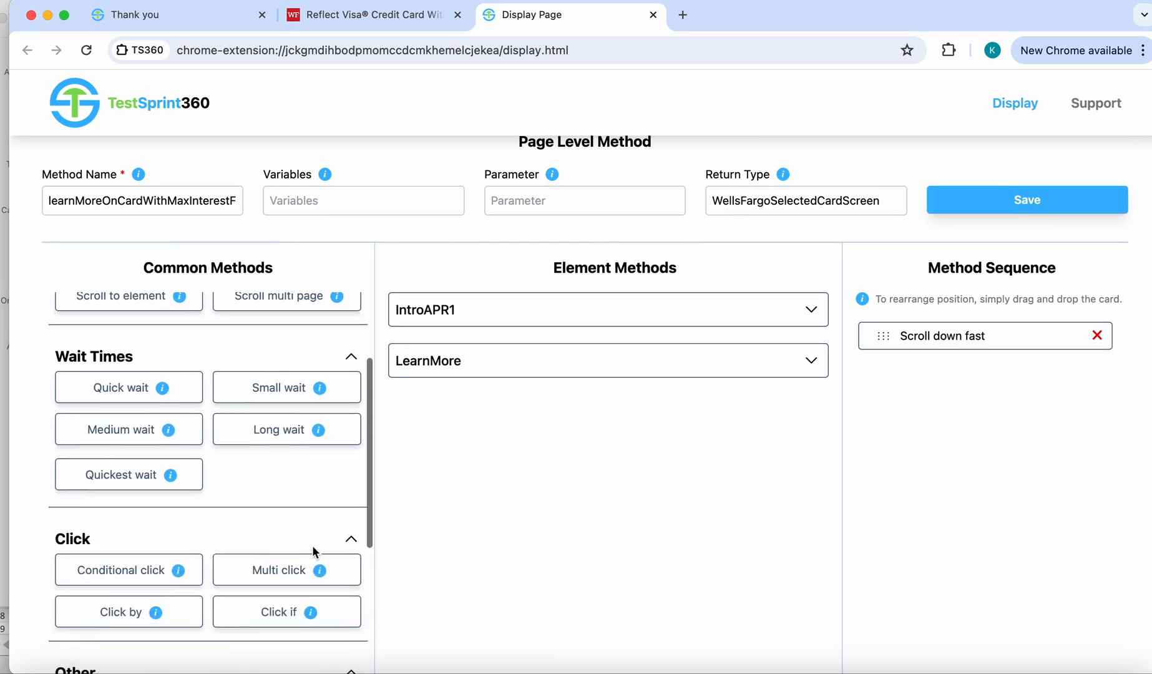
{"action": "left_click", "coordinate": [291, 573]}
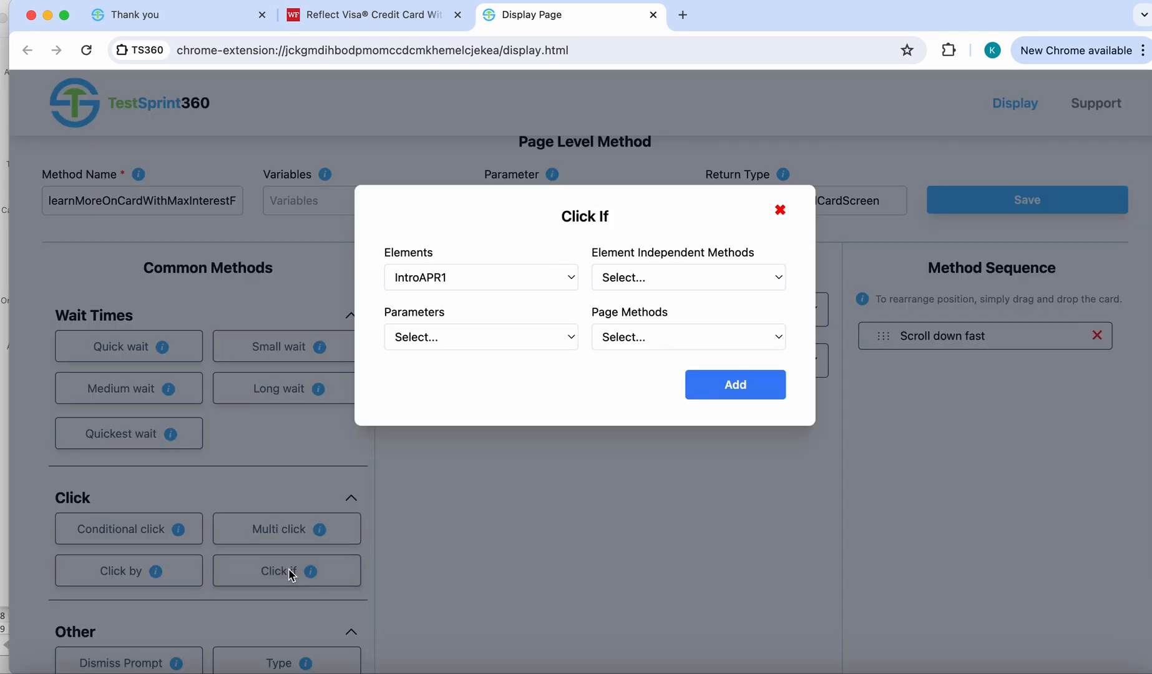
{"action": "left_click", "coordinate": [519, 275]}
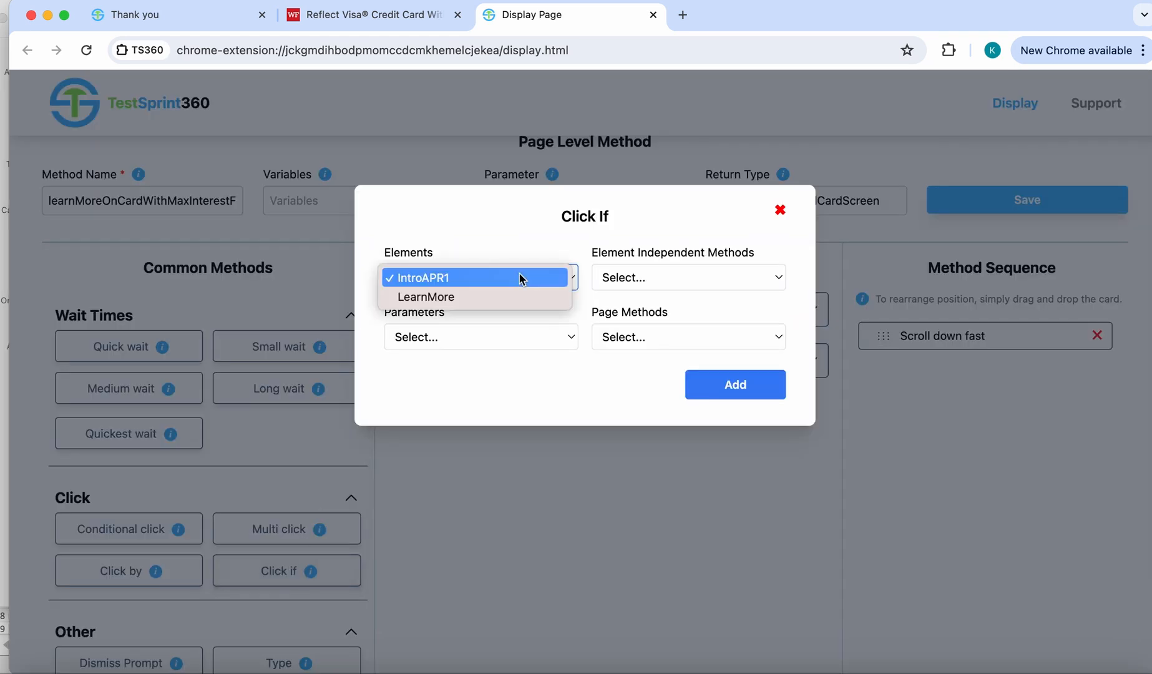
{"action": "left_click", "coordinate": [461, 295]}
{"action": "left_click", "coordinate": [666, 339]}
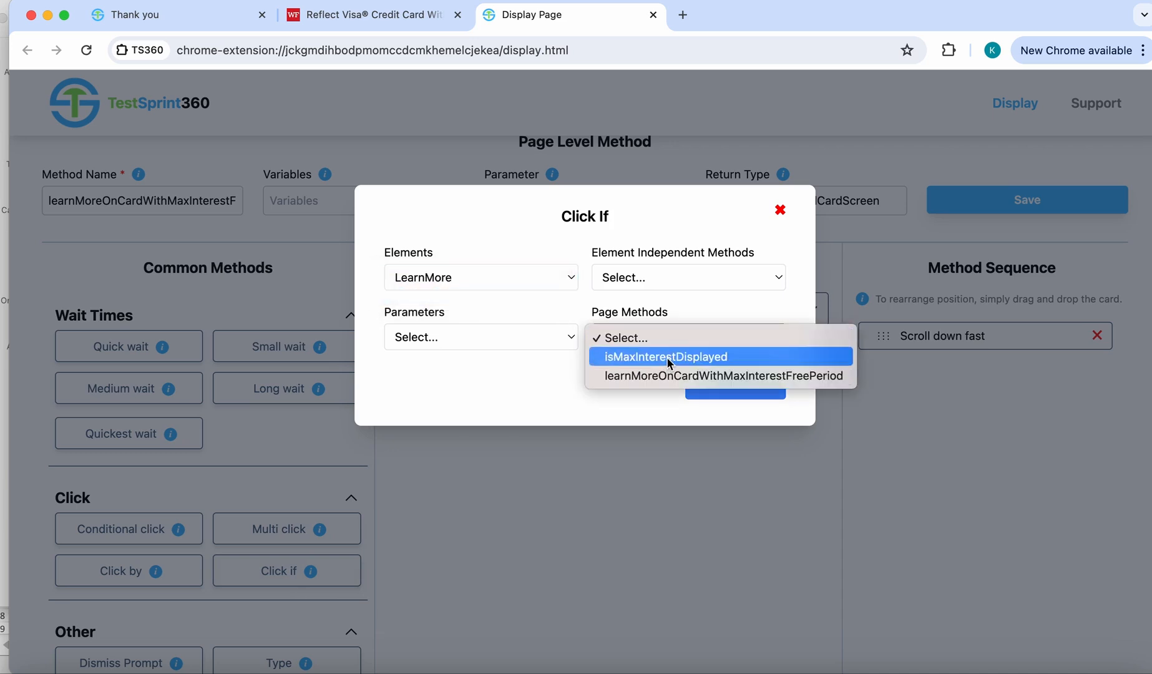
{"action": "left_click", "coordinate": [667, 357]}
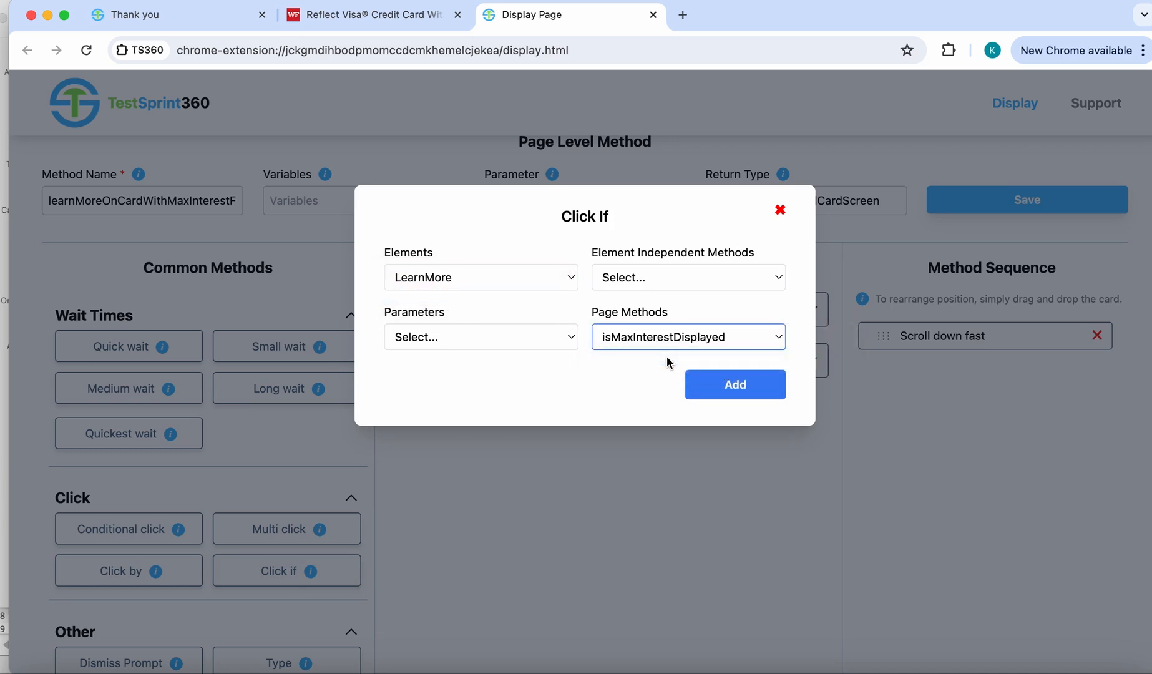
{"action": "left_click", "coordinate": [735, 386]}
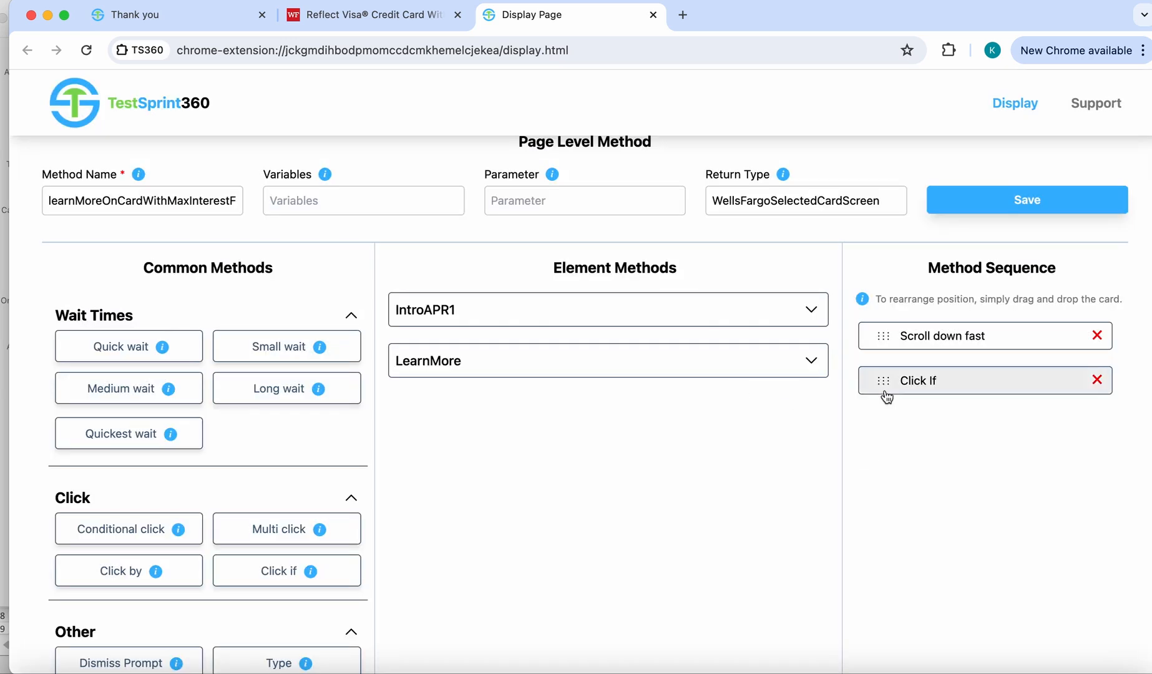
- Add "Medium wait" to the end of the method sequence, create the page method and confirm it
{"action": "scroll", "coordinate": [903, 513], "scroll_direction": "down", "scroll_amount": 3}
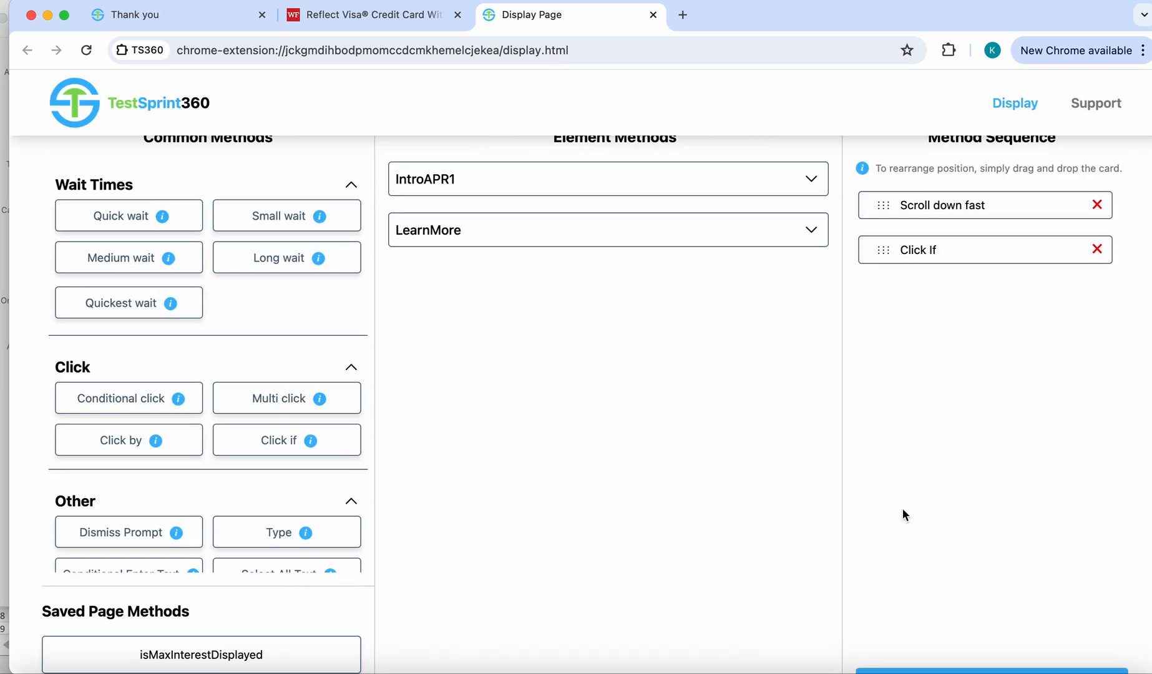
{"action": "left_click", "coordinate": [124, 258]}
{"action": "scroll", "coordinate": [973, 458], "scroll_direction": "down", "scroll_amount": 4}
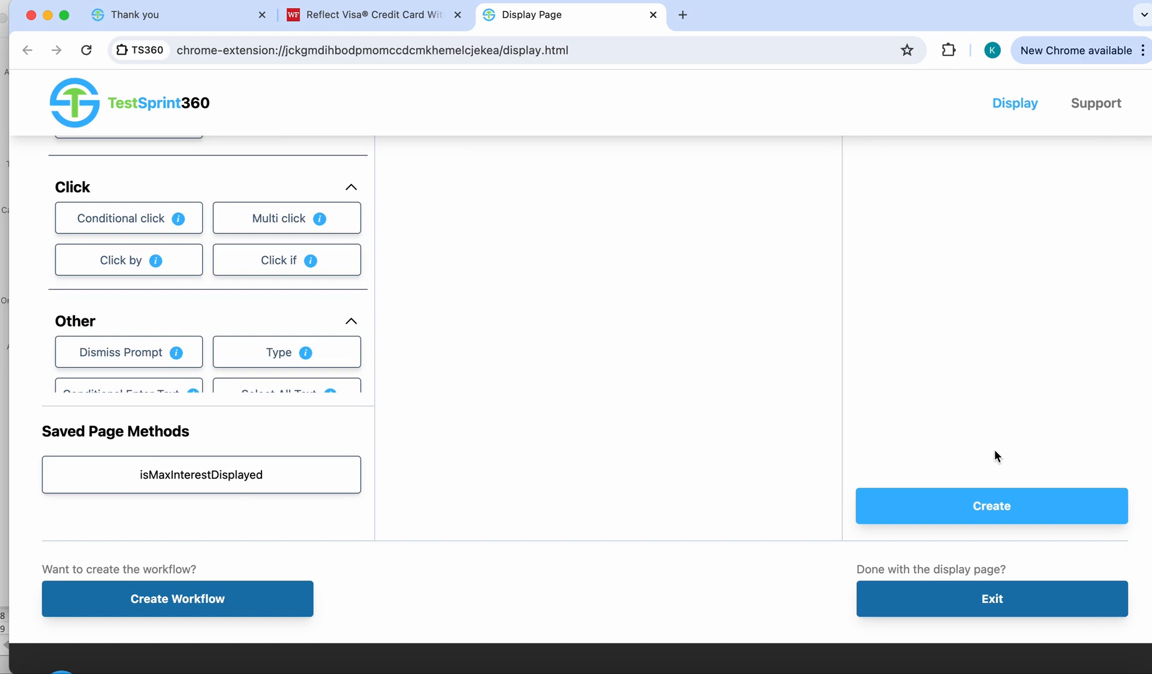
{"action": "scroll", "coordinate": [975, 386], "scroll_direction": "up", "scroll_amount": 12}
{"action": "scroll", "coordinate": [942, 487], "scroll_direction": "down", "scroll_amount": 10}
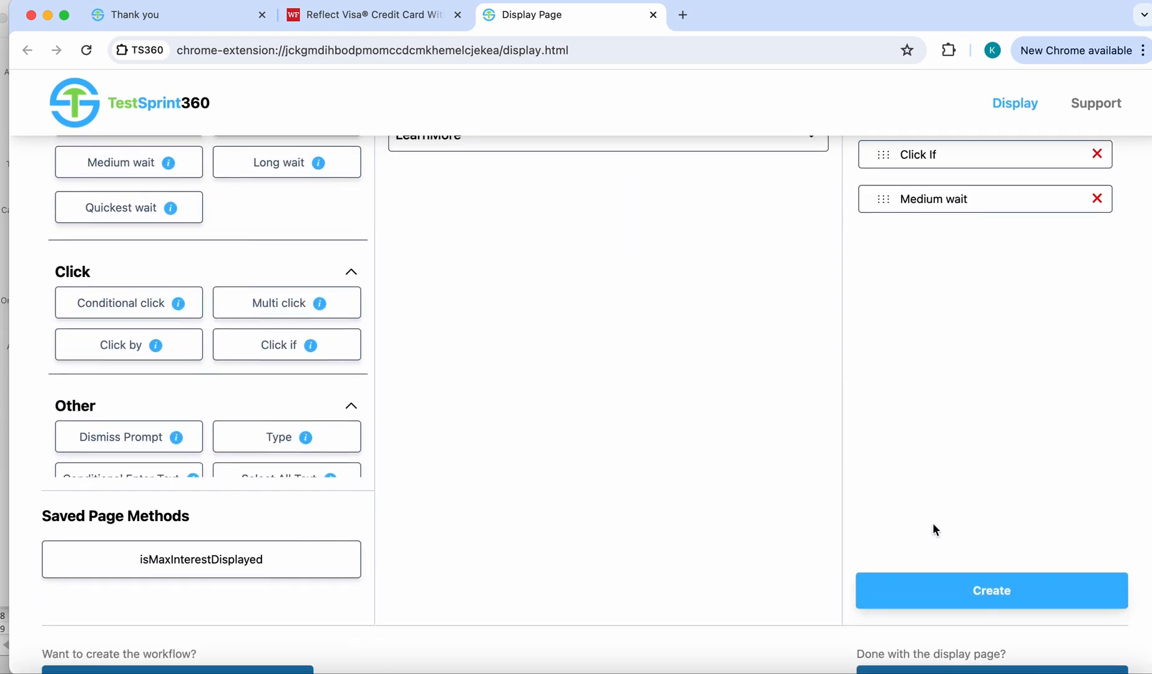
{"action": "left_click", "coordinate": [1000, 601]}
{"action": "key", "text": "Return"}
- Exit the display page and confirm leaving it
{"action": "scroll", "coordinate": [856, 394], "scroll_direction": "down", "scroll_amount": 4}
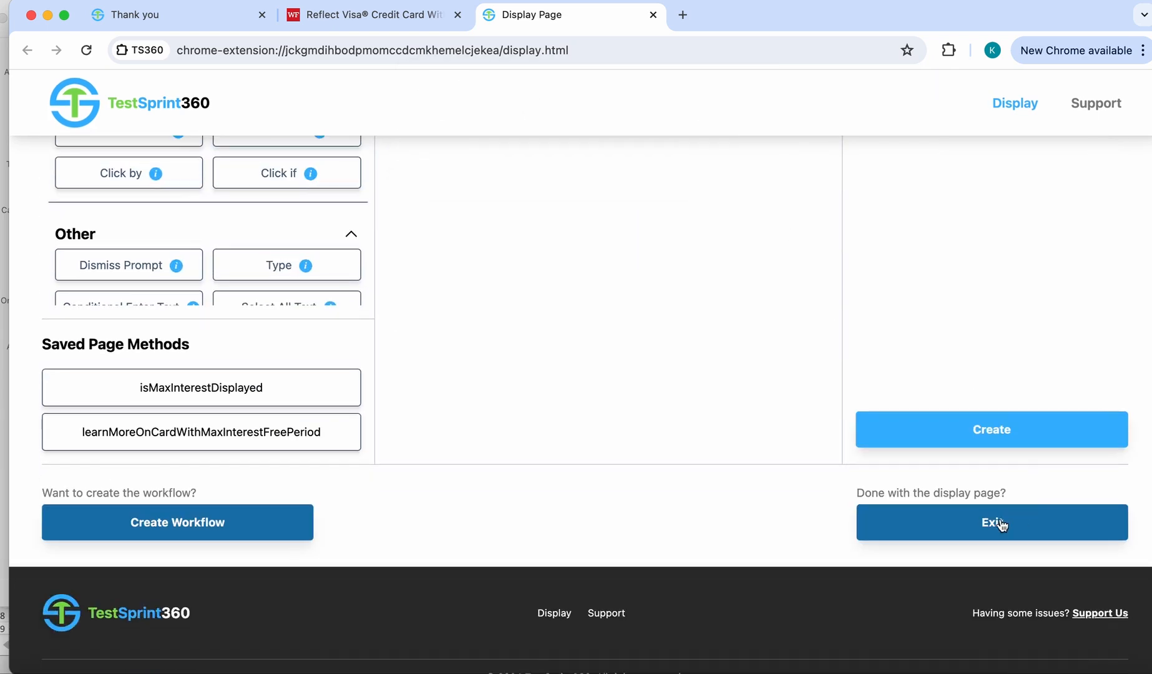
{"action": "left_click", "coordinate": [1001, 524]}
{"action": "left_click", "coordinate": [728, 188]}
- Save the XPath of the "Cellular Telephone Protection" heading among the Reflect Card's additional features and benefits
{"action": "scroll", "coordinate": [752, 374], "scroll_direction": "down", "scroll_amount": 3}
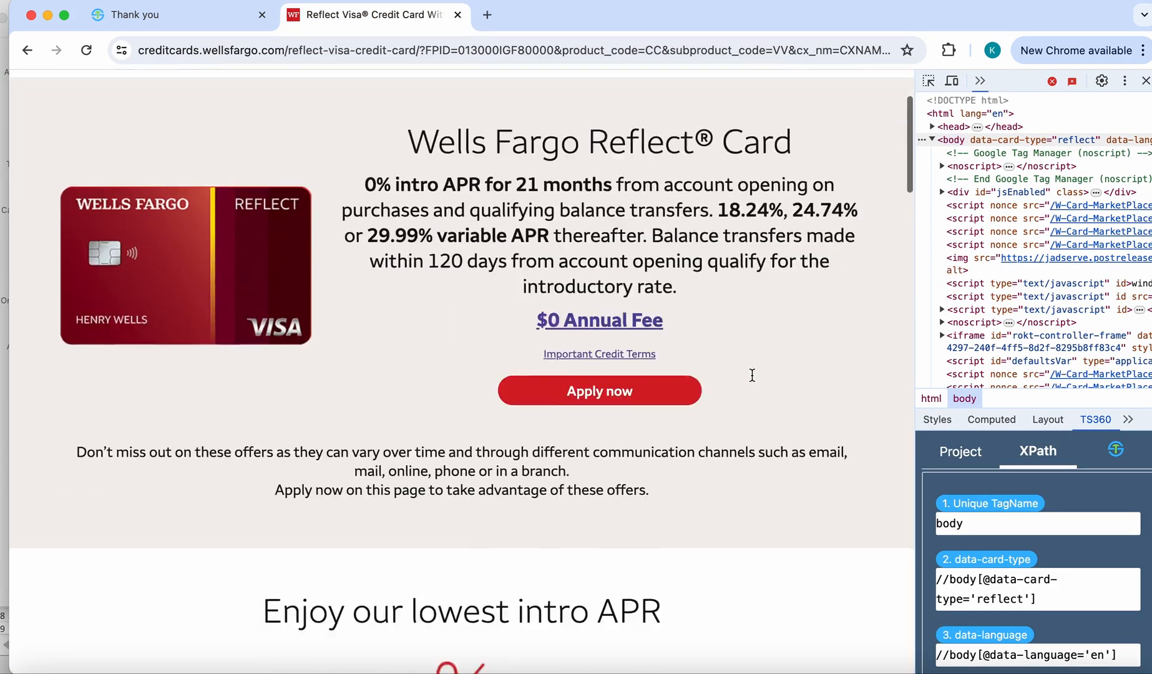
{"action": "scroll", "coordinate": [752, 375], "scroll_direction": "down", "scroll_amount": 10}
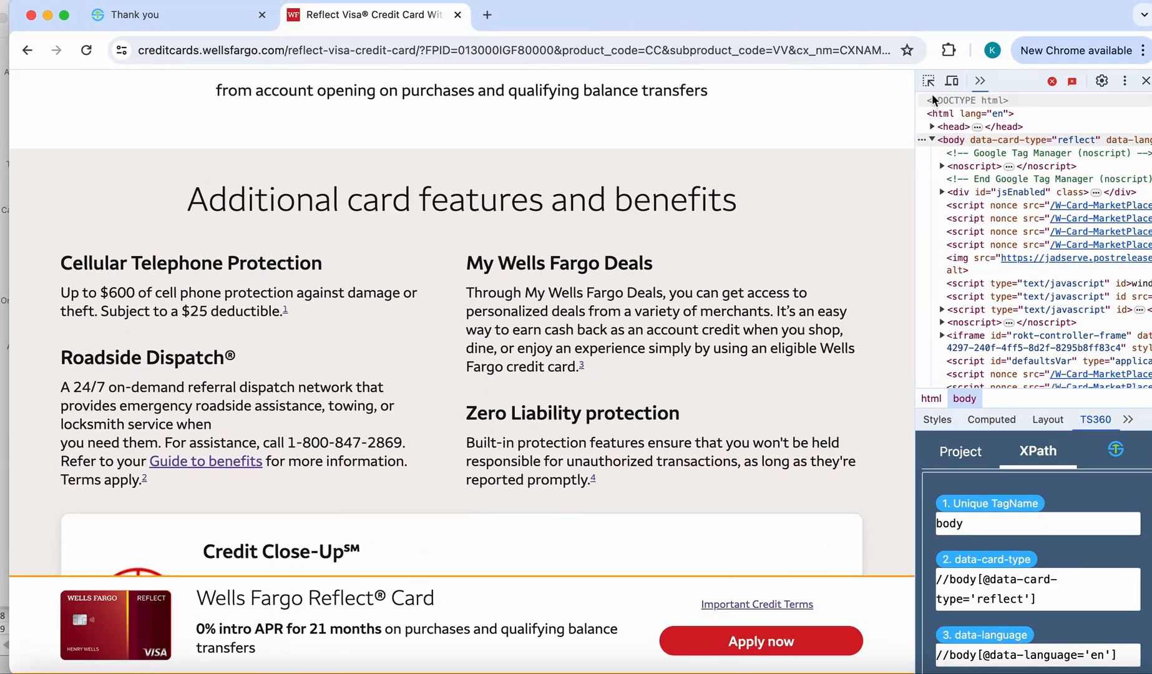
{"action": "left_click", "coordinate": [928, 80]}
{"action": "left_click", "coordinate": [179, 259]}
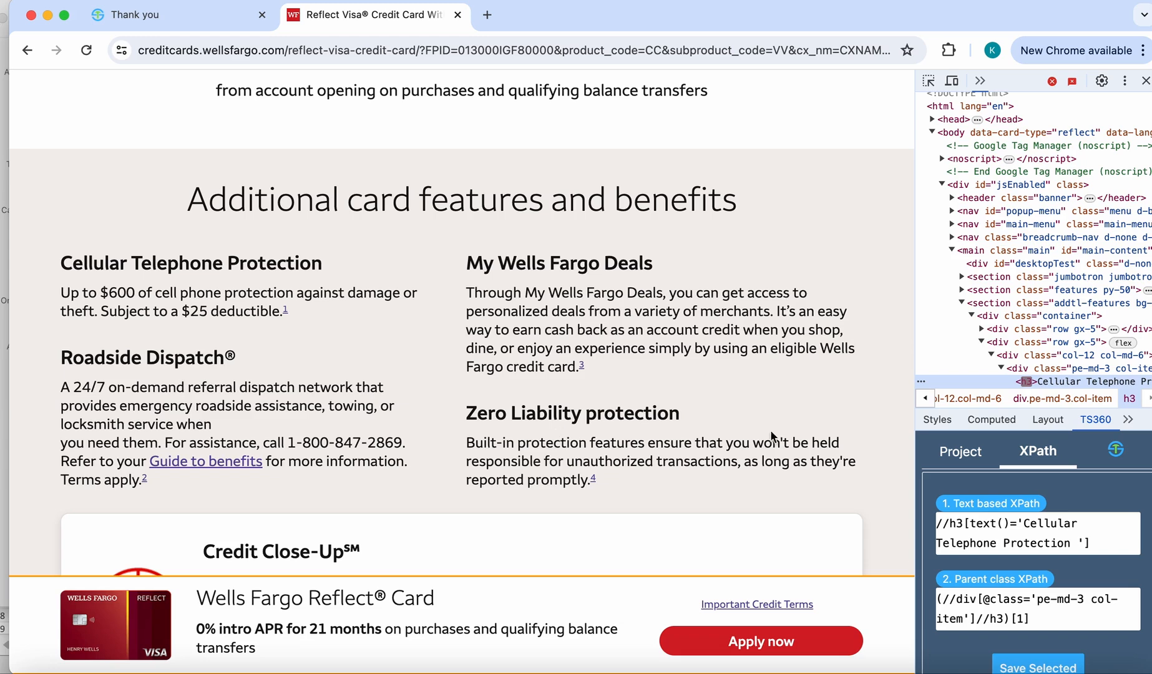
{"action": "left_click", "coordinate": [1037, 667]}
{"action": "left_click", "coordinate": [624, 271]}
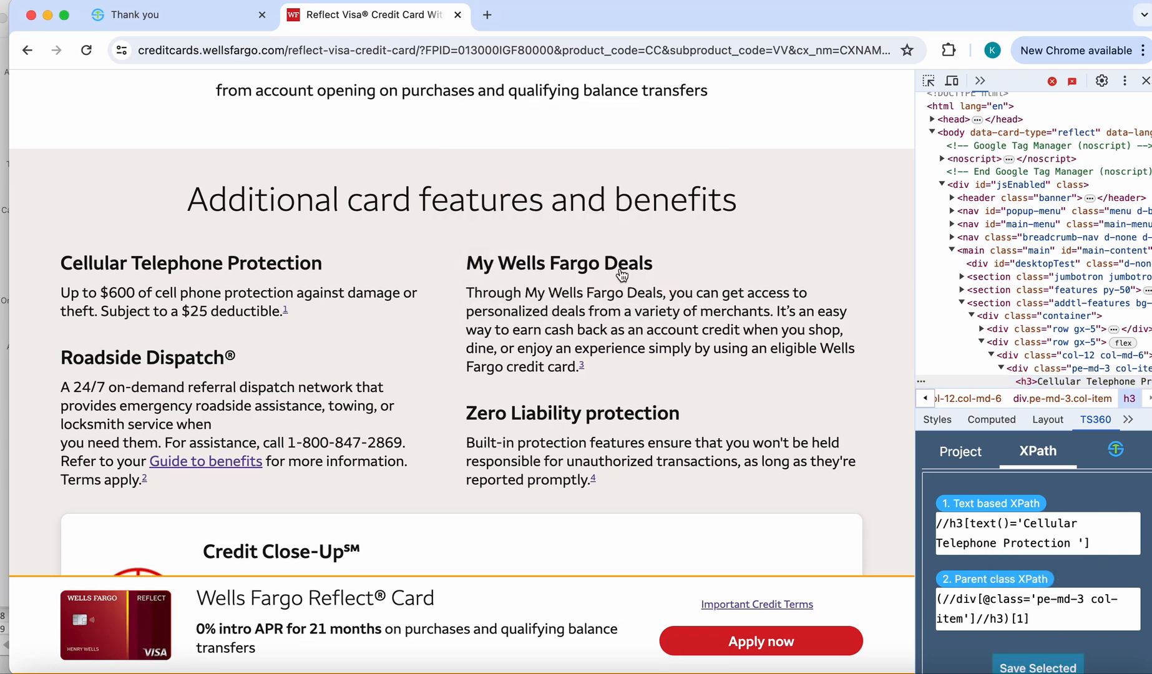
- Save the XPath of the "Roadside Dispatch" heading
{"action": "left_click", "coordinate": [929, 81]}
{"action": "left_click", "coordinate": [191, 359]}
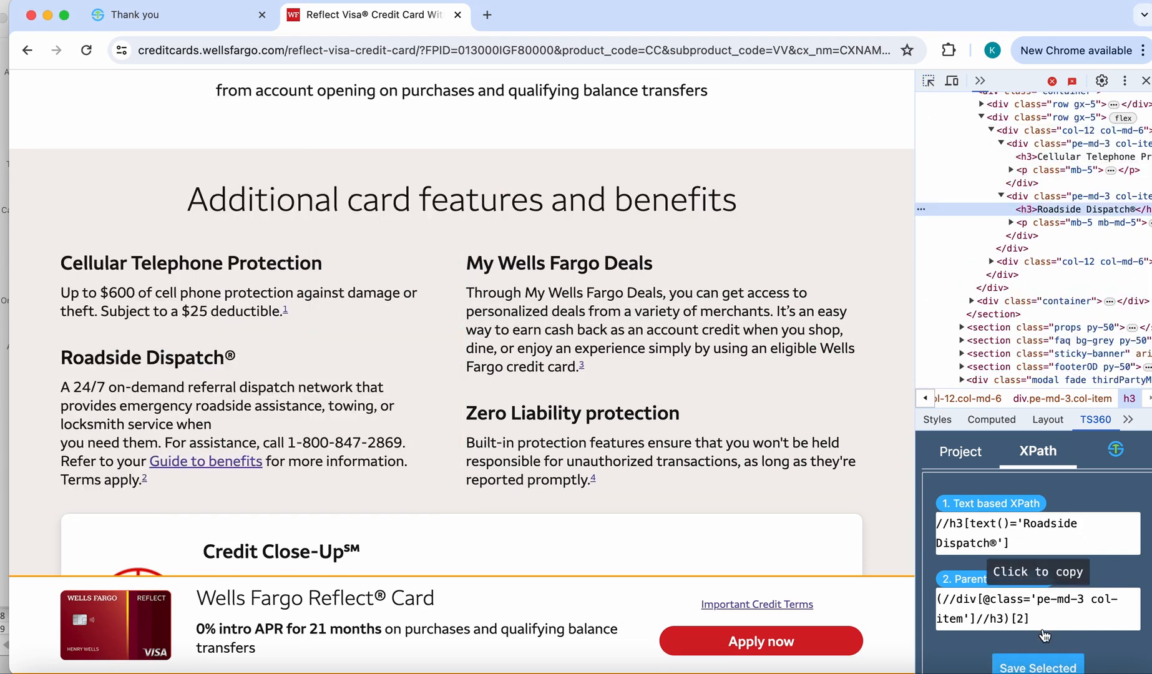
{"action": "left_click", "coordinate": [1039, 665]}
{"action": "left_click", "coordinate": [596, 340]}
- Save the XPath of the "Zero Liability protection" heading
{"action": "key", "text": "super+shift+c"}
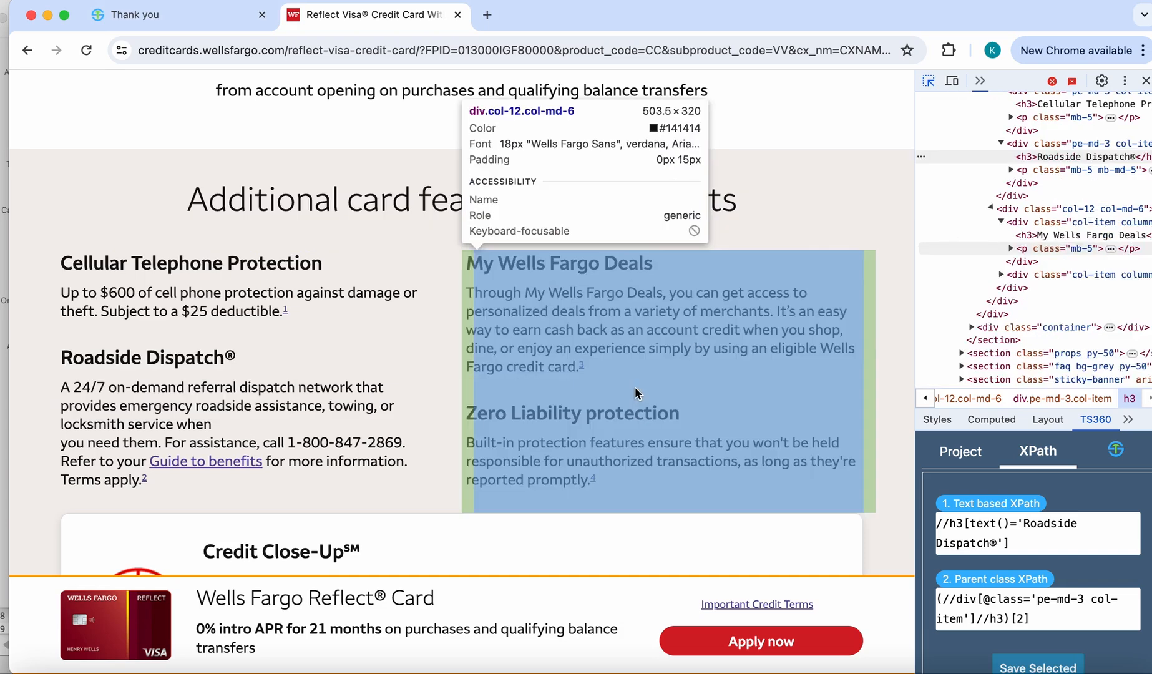
{"action": "left_click", "coordinate": [597, 412]}
{"action": "scroll", "coordinate": [1033, 568], "scroll_direction": "down", "scroll_amount": 1}
{"action": "left_click", "coordinate": [1037, 634]}
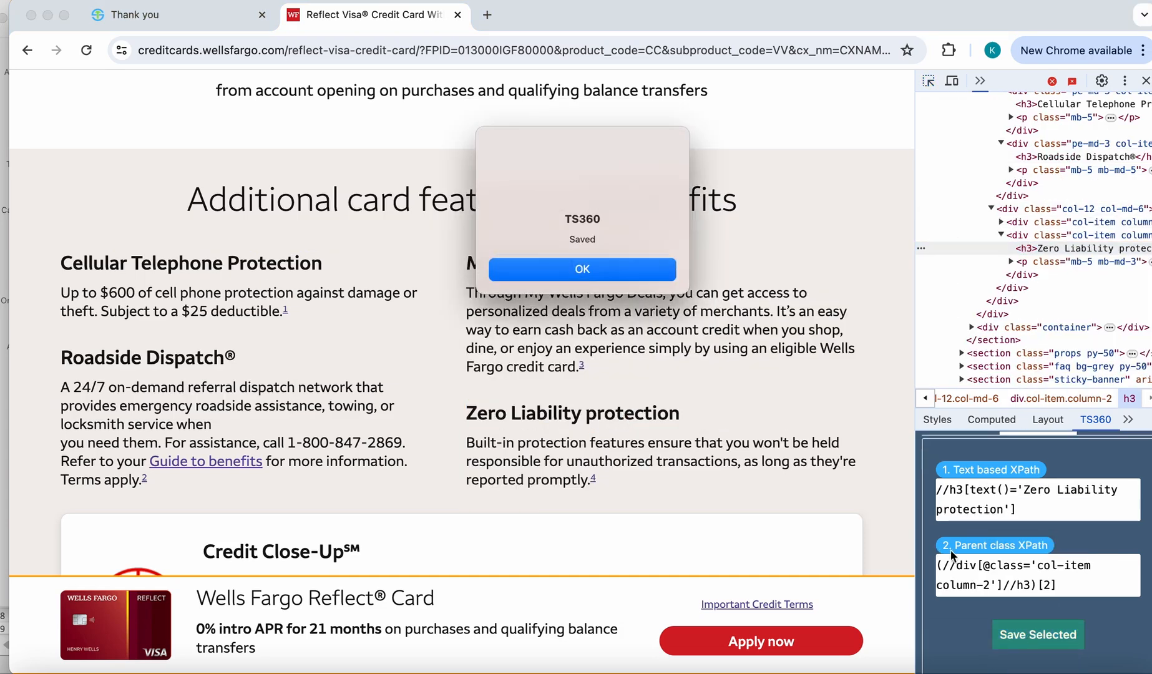
{"action": "left_click", "coordinate": [628, 276]}
- Reload the Reflect Card page, continue to the display page, and choose WellsFargoSelectedCardScreen as the page title
{"action": "scroll", "coordinate": [608, 276], "scroll_direction": "up", "scroll_amount": 15}
{"action": "left_click", "coordinate": [89, 51]}
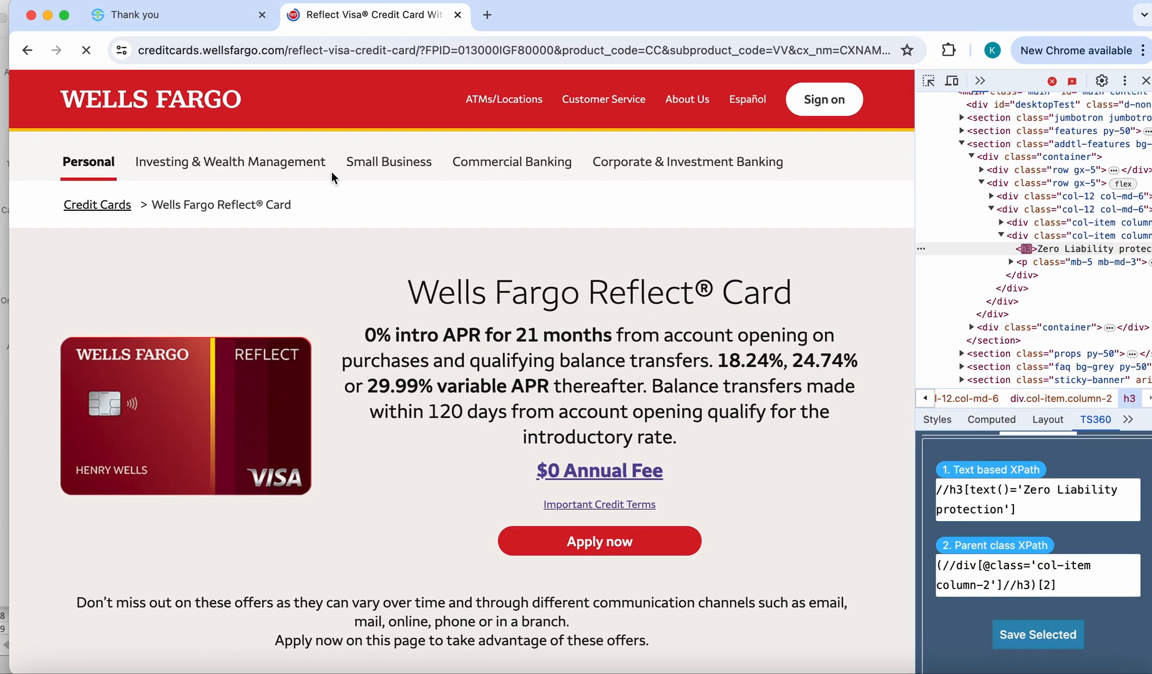
{"action": "left_click", "coordinate": [730, 155]}
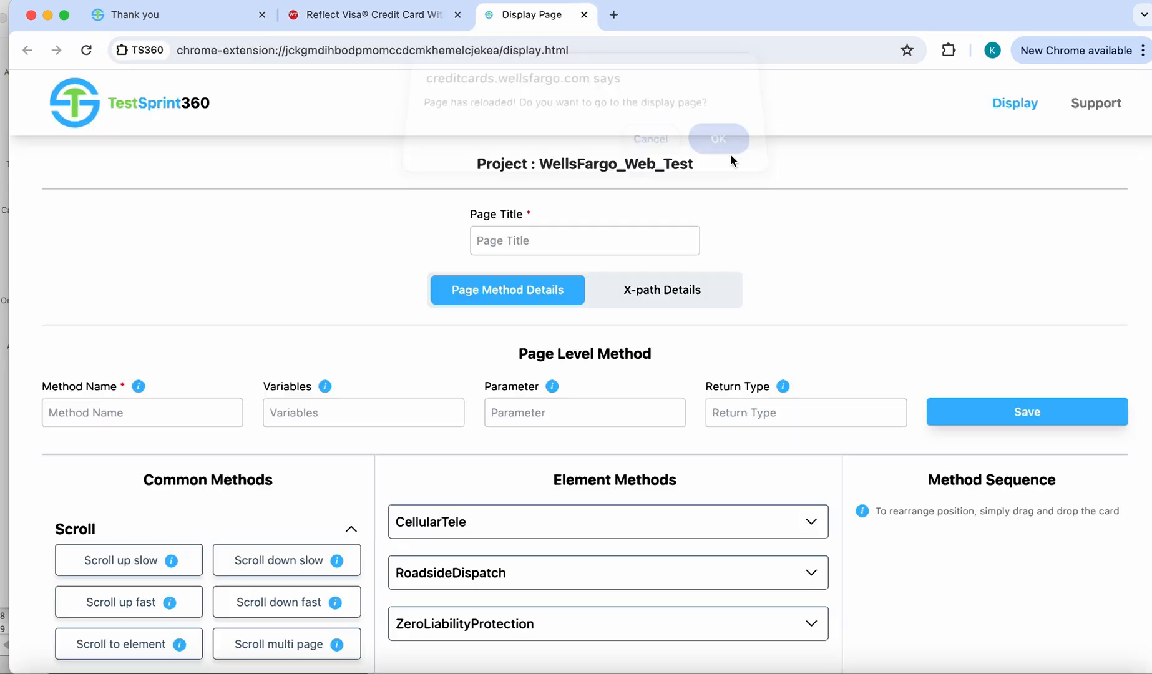
{"action": "left_click", "coordinate": [493, 239]}
{"action": "left_click", "coordinate": [573, 269]}
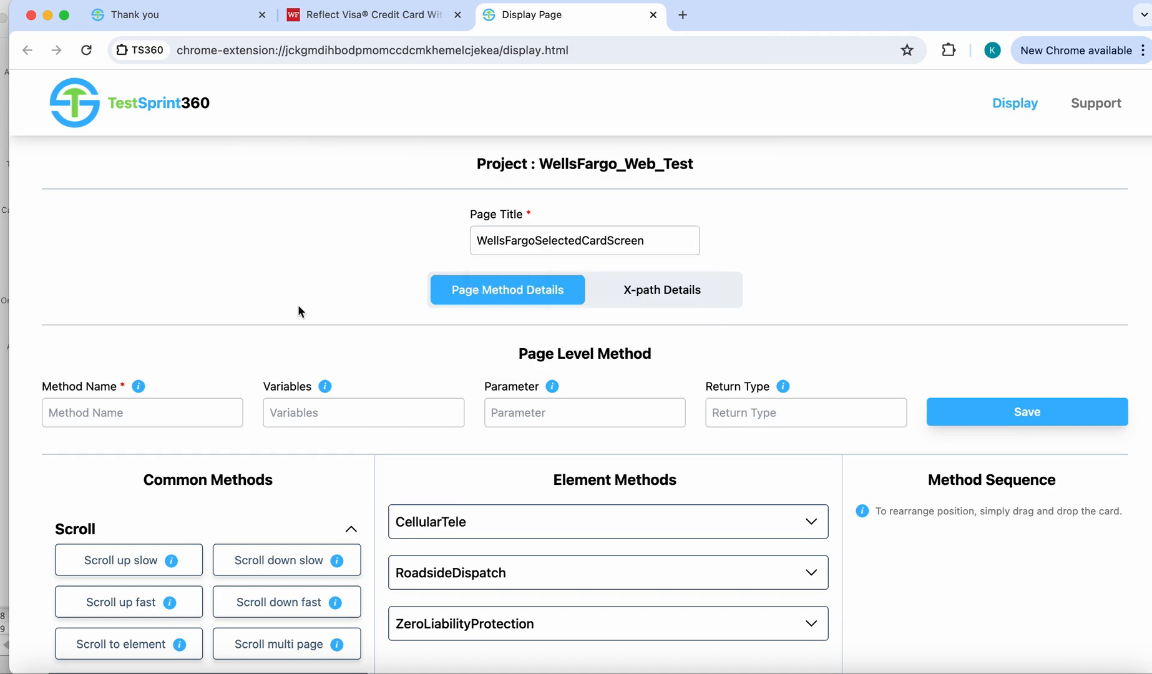
- Save a page-level method named isCellPhoneProtectionIncluded with return type boolean, leaving variables and parameter empty
{"action": "left_click", "coordinate": [138, 412]}
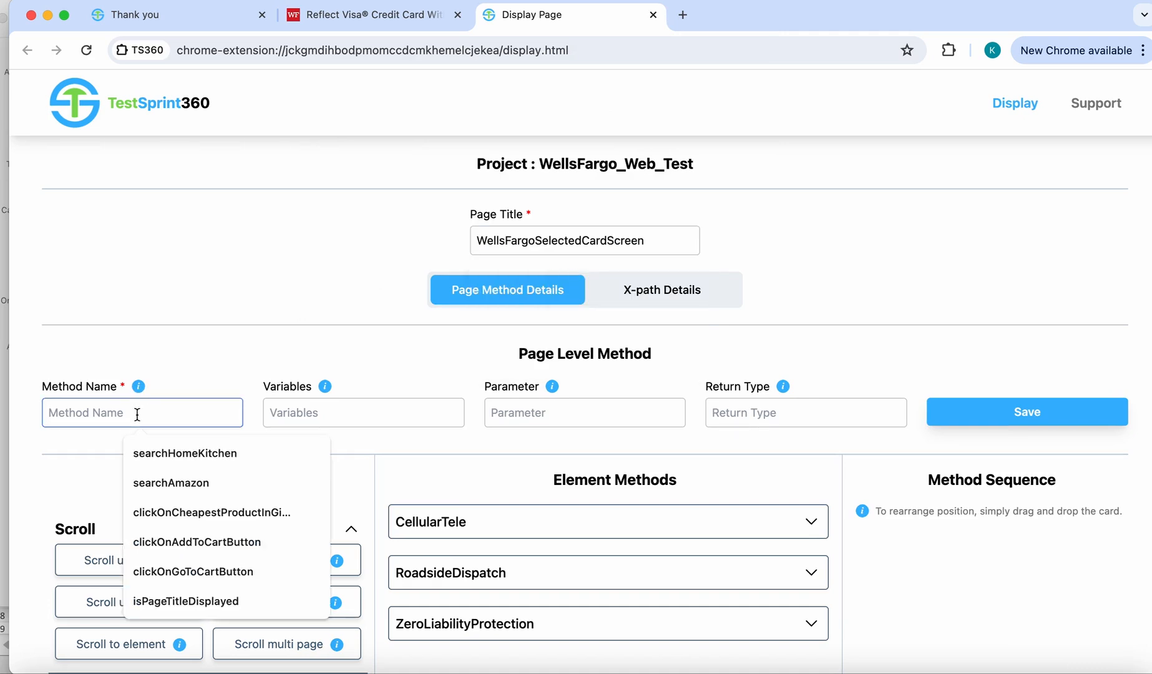
{"action": "type", "text": "isCellPhone"}
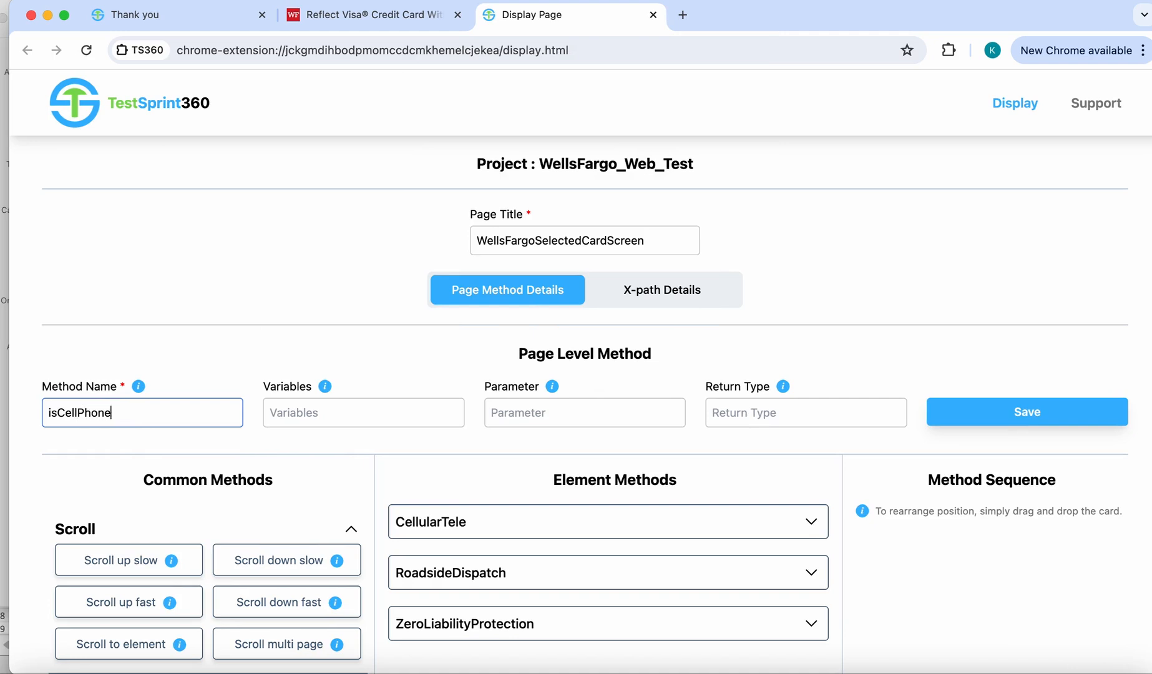
{"action": "type", "text": "ProtectionIncluded"}
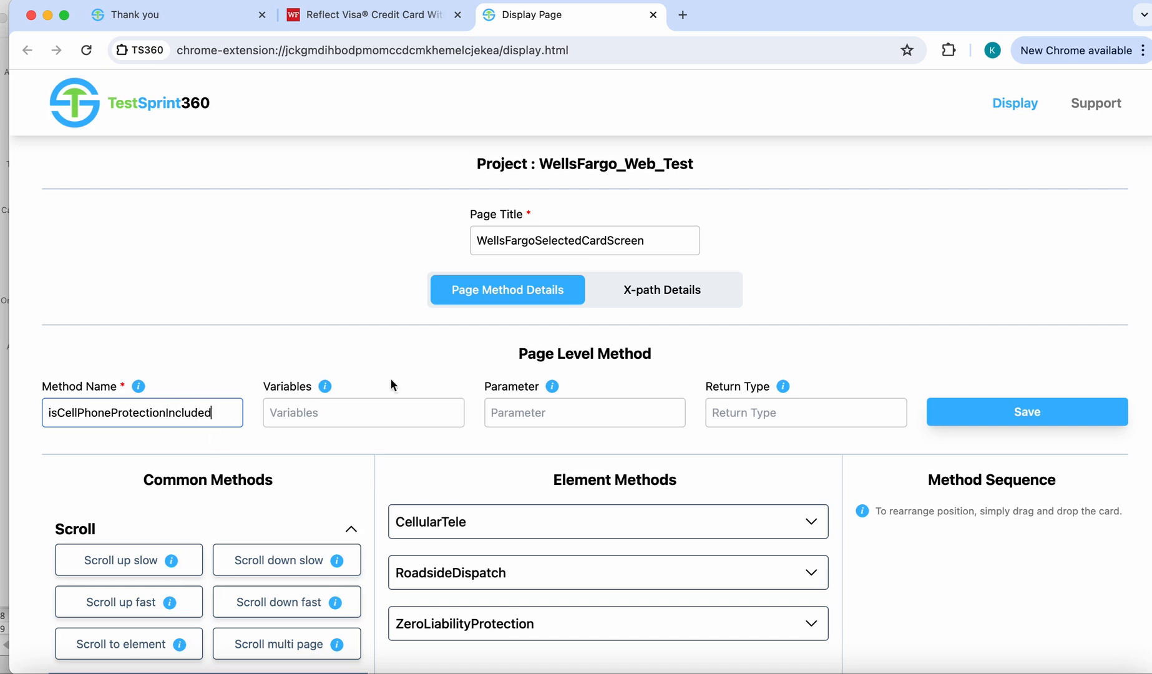
{"action": "left_click", "coordinate": [736, 412]}
{"action": "type", "text": "b"}
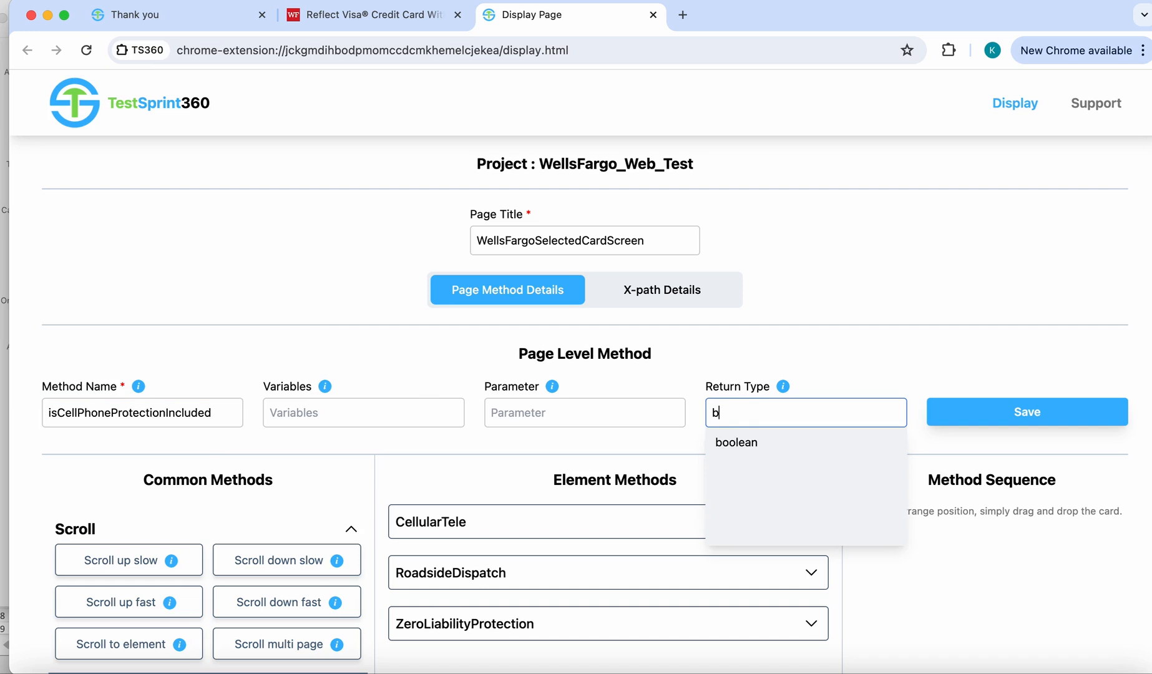
{"action": "type", "text": "oolean"}
{"action": "left_click", "coordinate": [1020, 416]}
{"action": "left_click", "coordinate": [728, 152]}
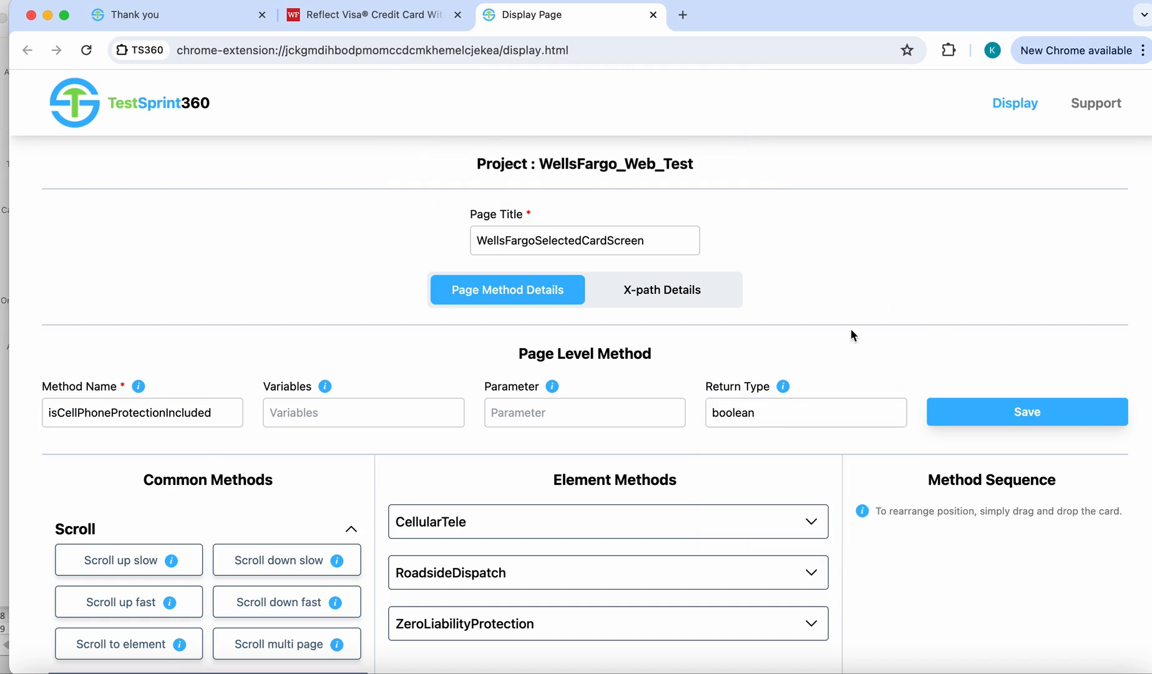
- Add "presence of element" for CellularTele to the method sequence, create the page method and confirm it
{"action": "scroll", "coordinate": [722, 357], "scroll_direction": "down", "scroll_amount": 3}
{"action": "left_click", "coordinate": [723, 357]}
{"action": "left_click", "coordinate": [527, 388]}
{"action": "left_click", "coordinate": [813, 353]}
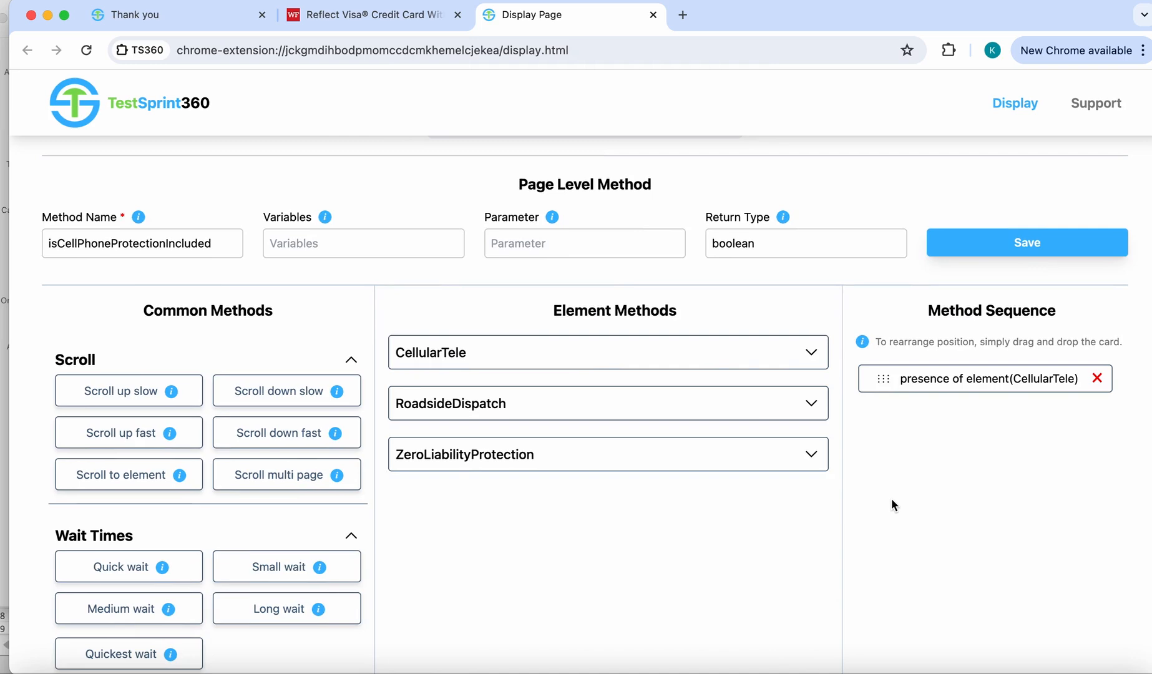
{"action": "scroll", "coordinate": [891, 497], "scroll_direction": "down", "scroll_amount": 3}
{"action": "scroll", "coordinate": [901, 500], "scroll_direction": "down", "scroll_amount": 2}
{"action": "left_click", "coordinate": [989, 546]}
{"action": "left_click", "coordinate": [729, 153]}
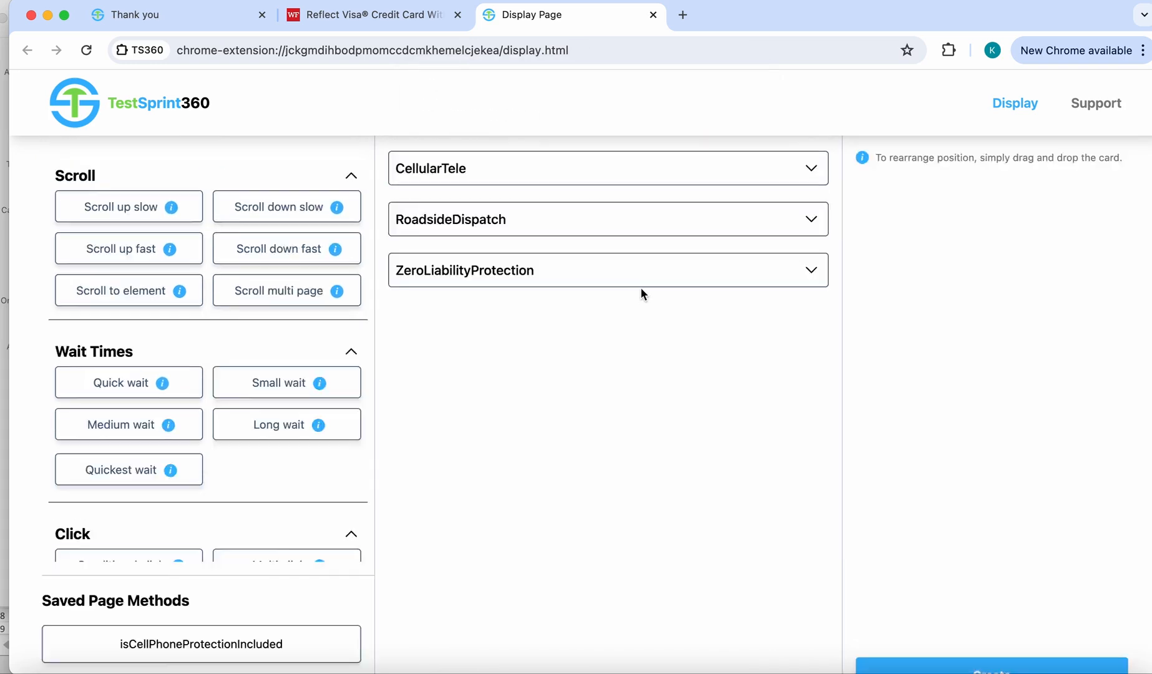
- Save a page-level method named isRoadsideDispatchIncluded with return type boolean, leaving variables and parameter empty
{"action": "left_click", "coordinate": [158, 357]}
{"action": "type", "text": "isRoads"}
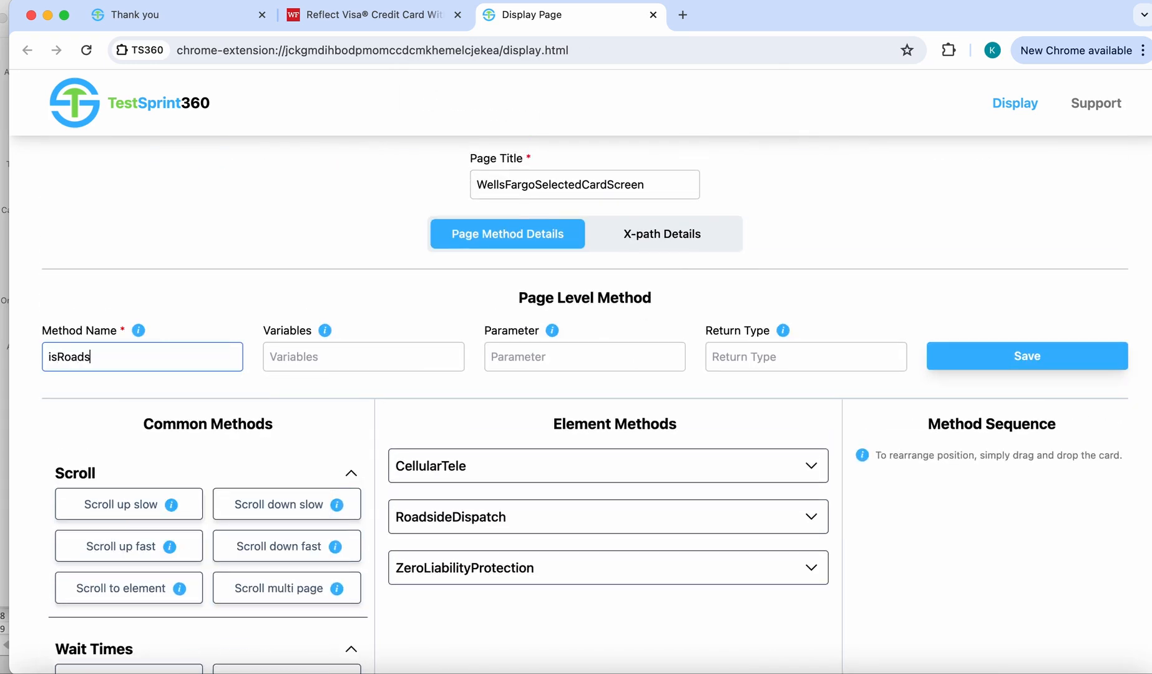
{"action": "type", "text": "ideDispatchIncluded"}
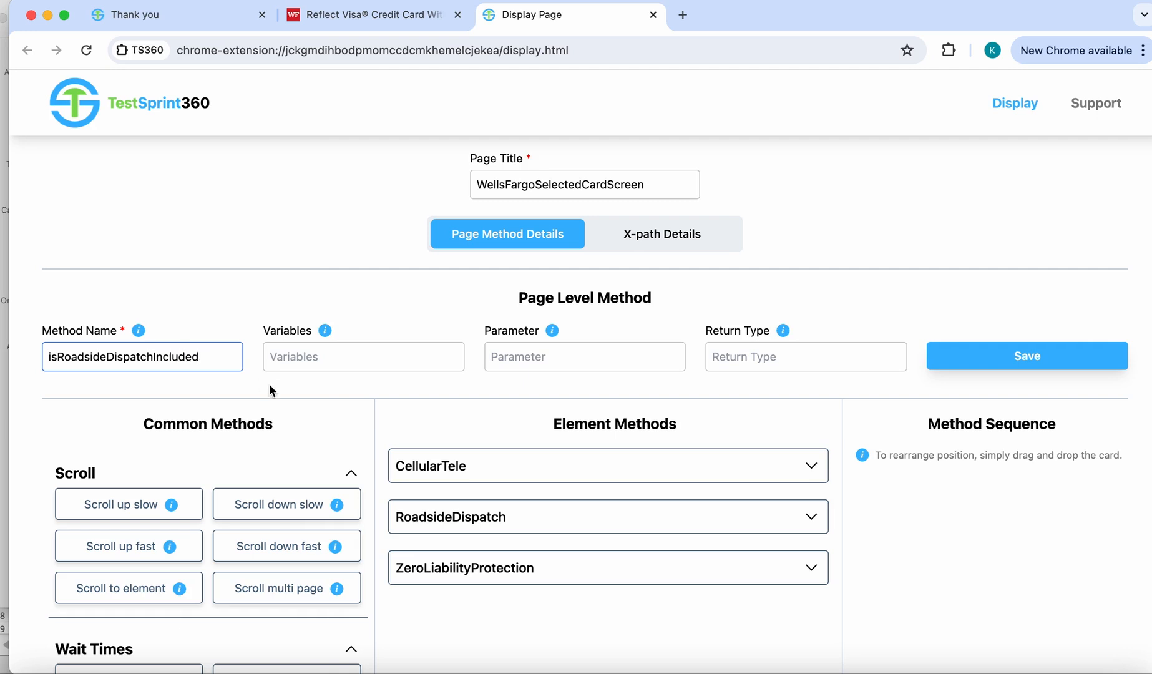
{"action": "left_click", "coordinate": [768, 358]}
{"action": "left_click", "coordinate": [755, 479]}
{"action": "left_click", "coordinate": [998, 354]}
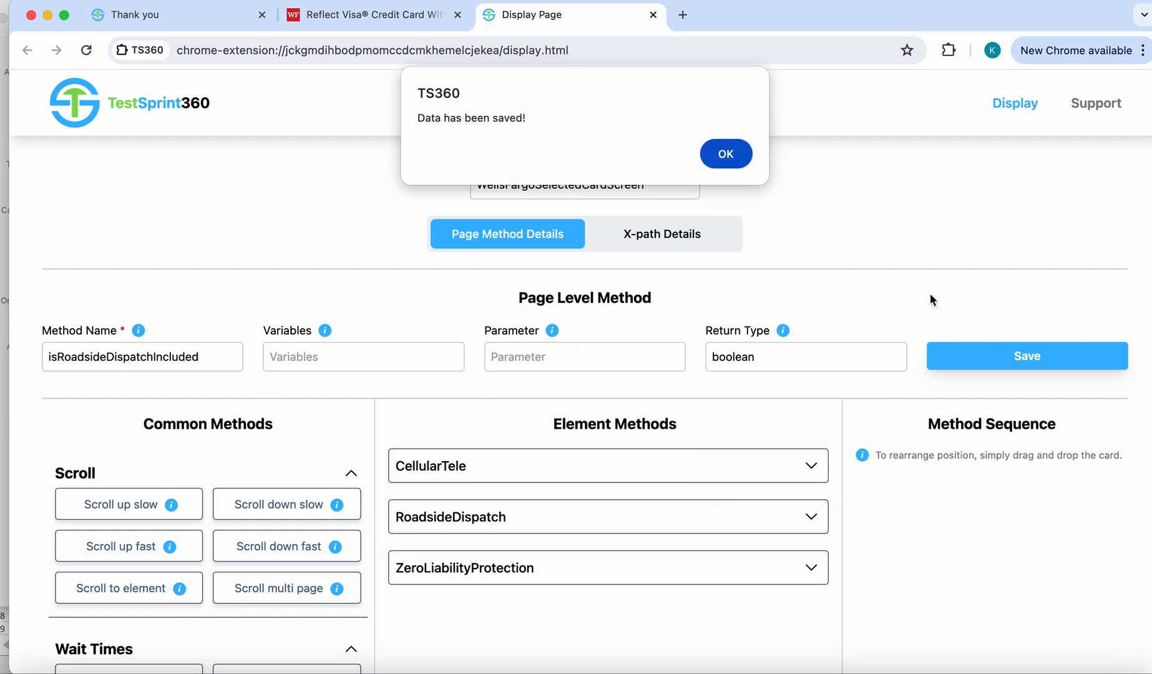
{"action": "left_click", "coordinate": [732, 156]}
- Add "presence of element" for RoadsideDispatch to the method sequence and create the page method
{"action": "left_click", "coordinate": [669, 517]}
{"action": "left_click", "coordinate": [525, 548]}
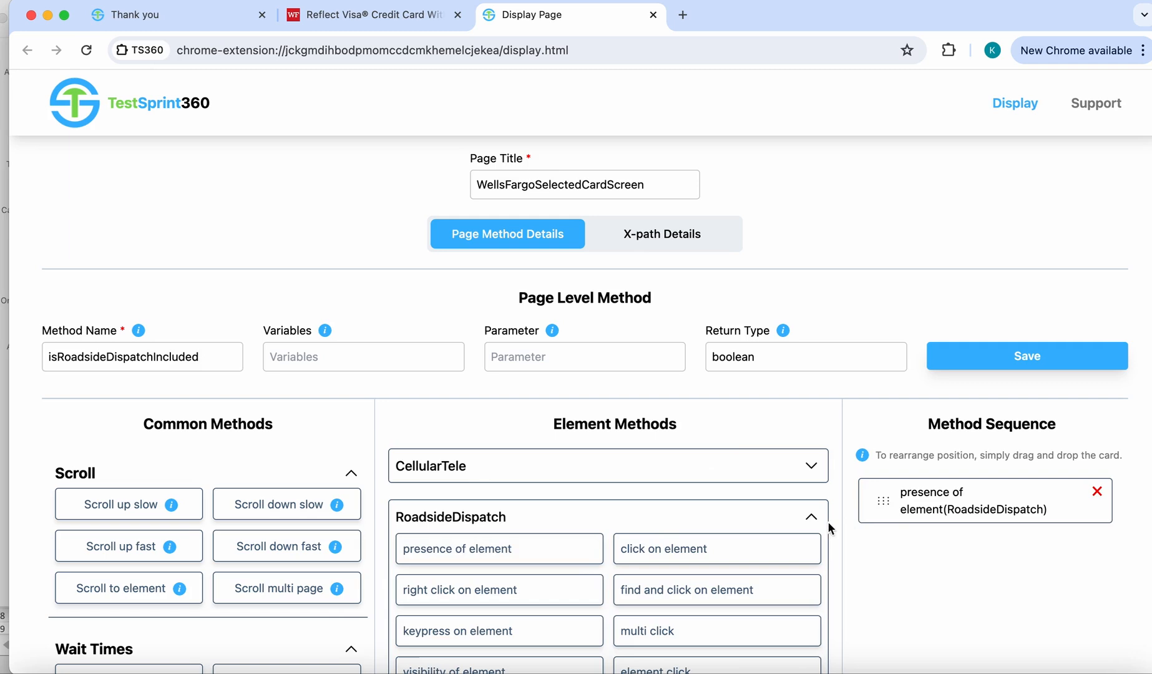
{"action": "scroll", "coordinate": [853, 540], "scroll_direction": "down", "scroll_amount": 10}
{"action": "left_click", "coordinate": [962, 502]}
{"action": "left_click", "coordinate": [725, 152]}
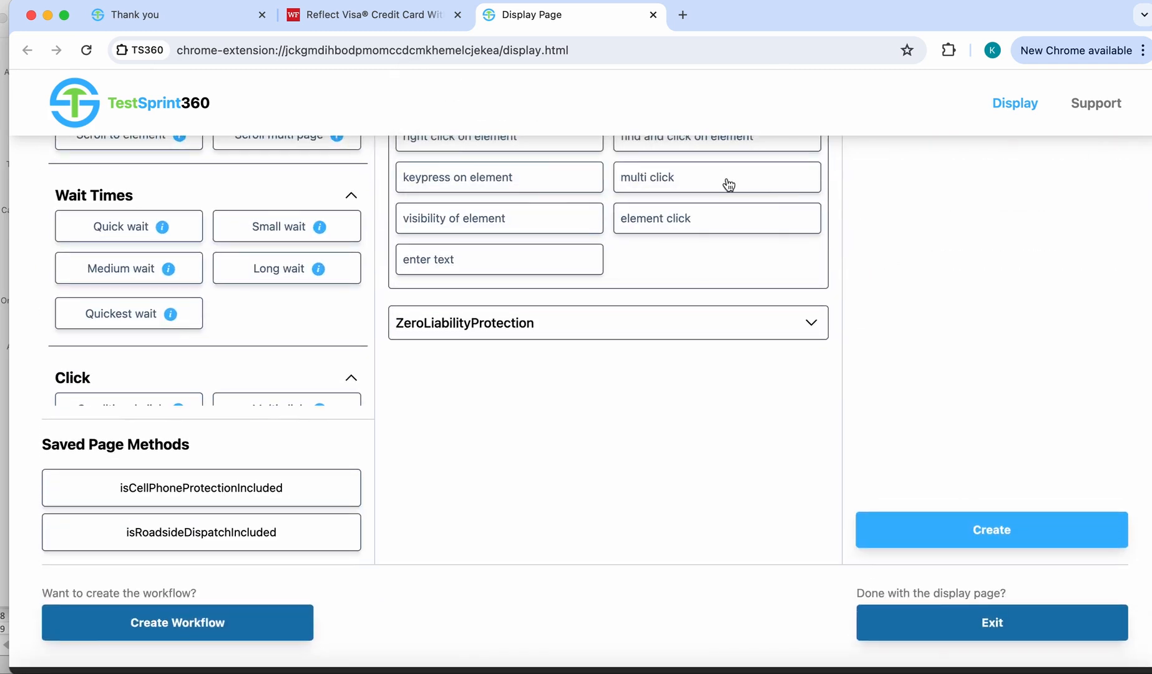
- Save a page-level method named isZeroLiabilityProtectionIncluded with return type boolean, leaving variables and parameter empty
{"action": "left_click", "coordinate": [185, 400]}
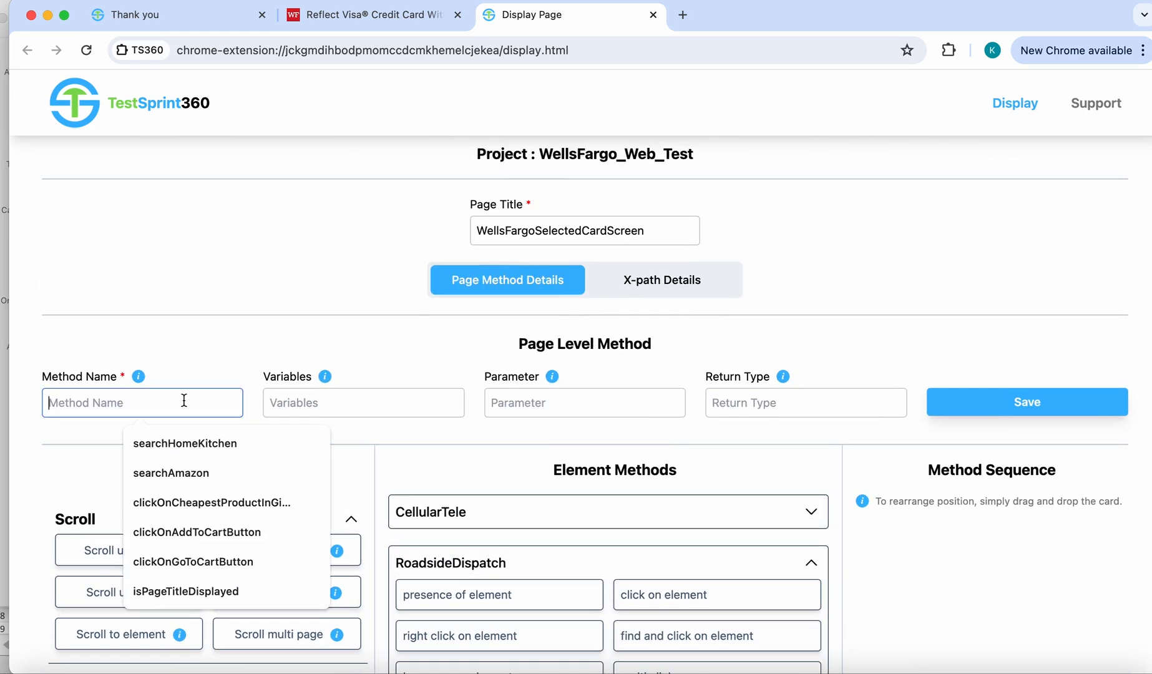
{"action": "type", "text": "isZeroLiabili"}
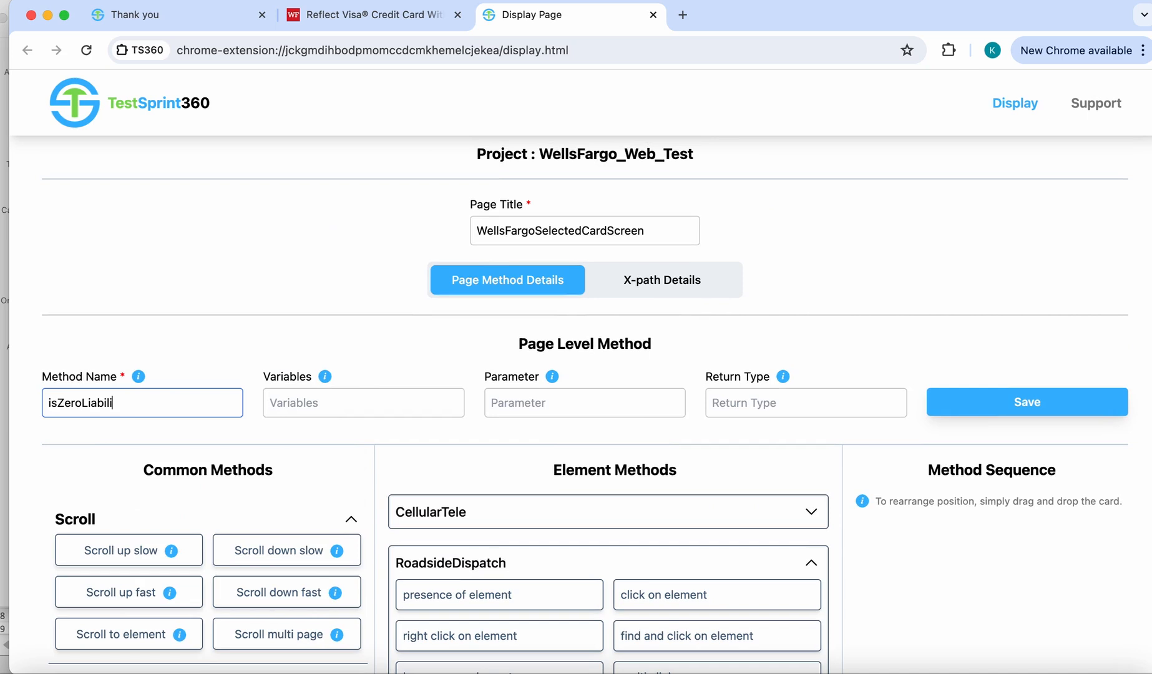
{"action": "type", "text": "tyProtectionIncluded"}
{"action": "left_click", "coordinate": [727, 403]}
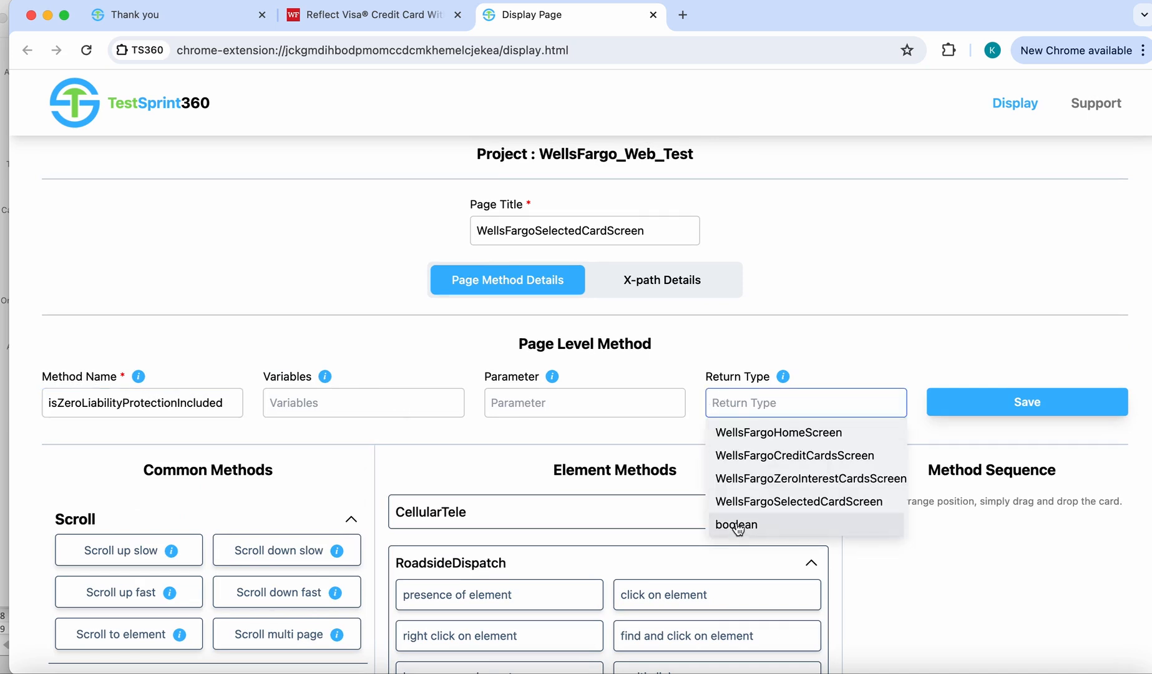
{"action": "left_click", "coordinate": [736, 524]}
{"action": "left_click", "coordinate": [997, 405]}
{"action": "left_click", "coordinate": [724, 161]}
- Add "presence of element" for ZeroLiabilityProtection to the method sequence and create the page method
{"action": "scroll", "coordinate": [714, 312], "scroll_direction": "down", "scroll_amount": 4}
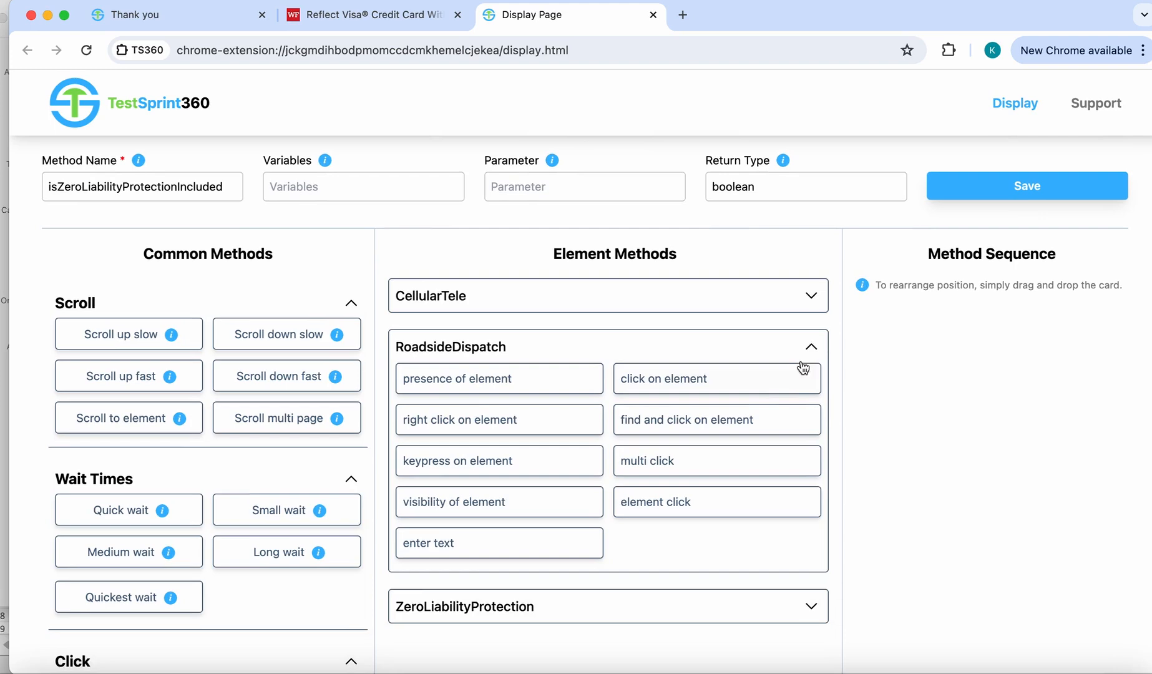
{"action": "left_click", "coordinate": [811, 346]}
{"action": "left_click", "coordinate": [637, 399]}
{"action": "left_click", "coordinate": [552, 429]}
{"action": "left_click", "coordinate": [801, 401]}
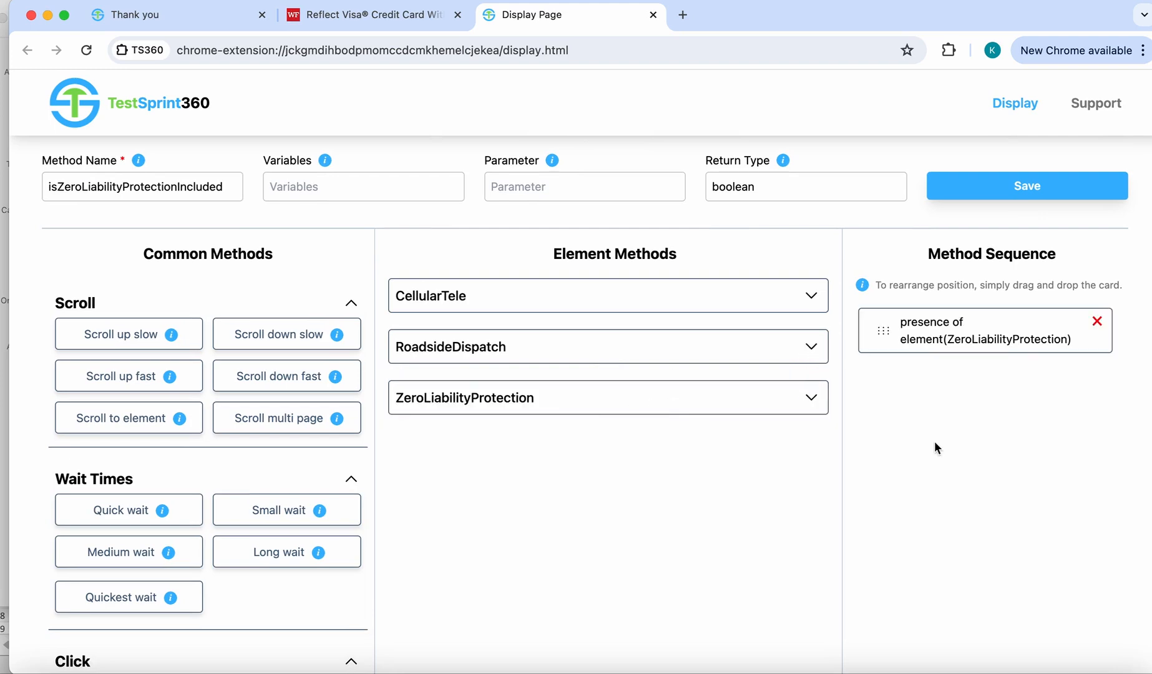
{"action": "scroll", "coordinate": [934, 441], "scroll_direction": "down", "scroll_amount": 4}
{"action": "left_click", "coordinate": [994, 563]}
{"action": "key", "text": "Return"}
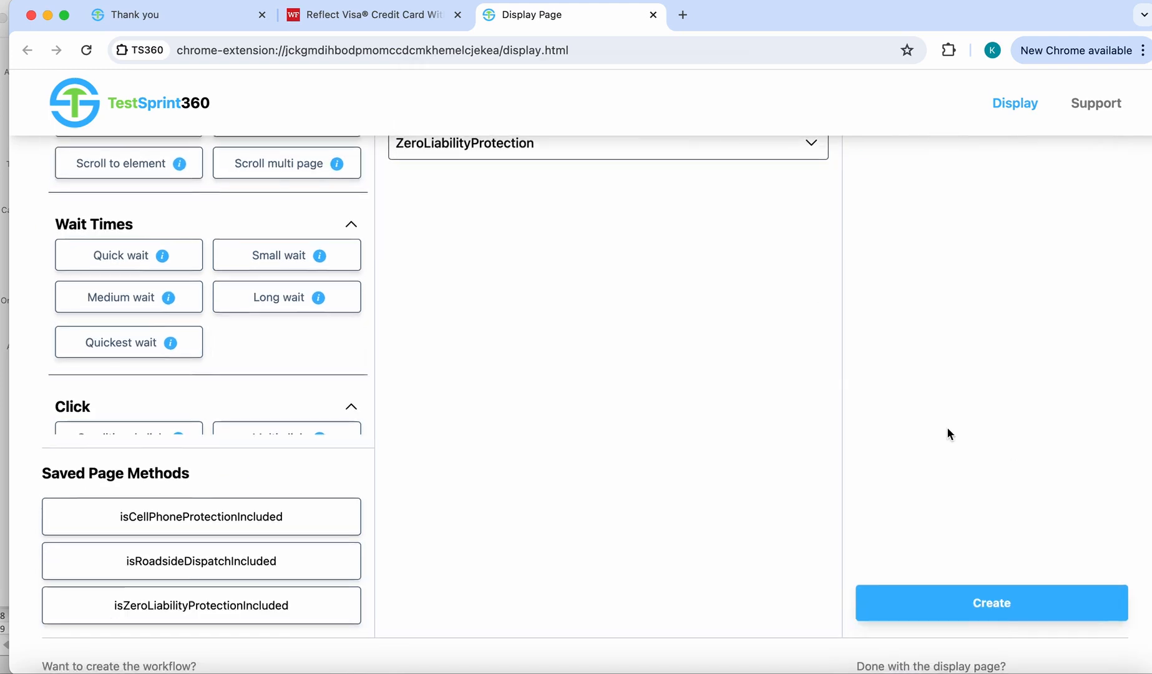
- Exit the display page and confirm leaving it
{"action": "scroll", "coordinate": [946, 427], "scroll_direction": "down", "scroll_amount": 3}
{"action": "left_click", "coordinate": [1001, 511]}
{"action": "left_click", "coordinate": [722, 188]}
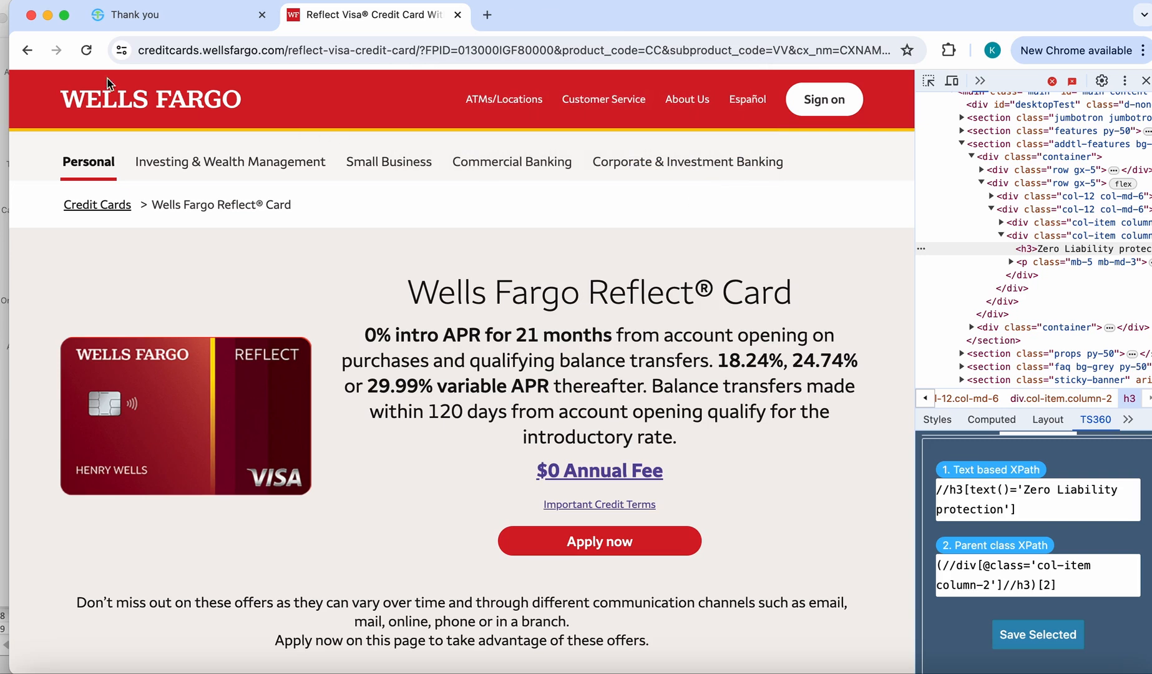
- Reload the Reflect Card page to get back to the display page, and open the workflow page from there
{"action": "left_click", "coordinate": [87, 51]}
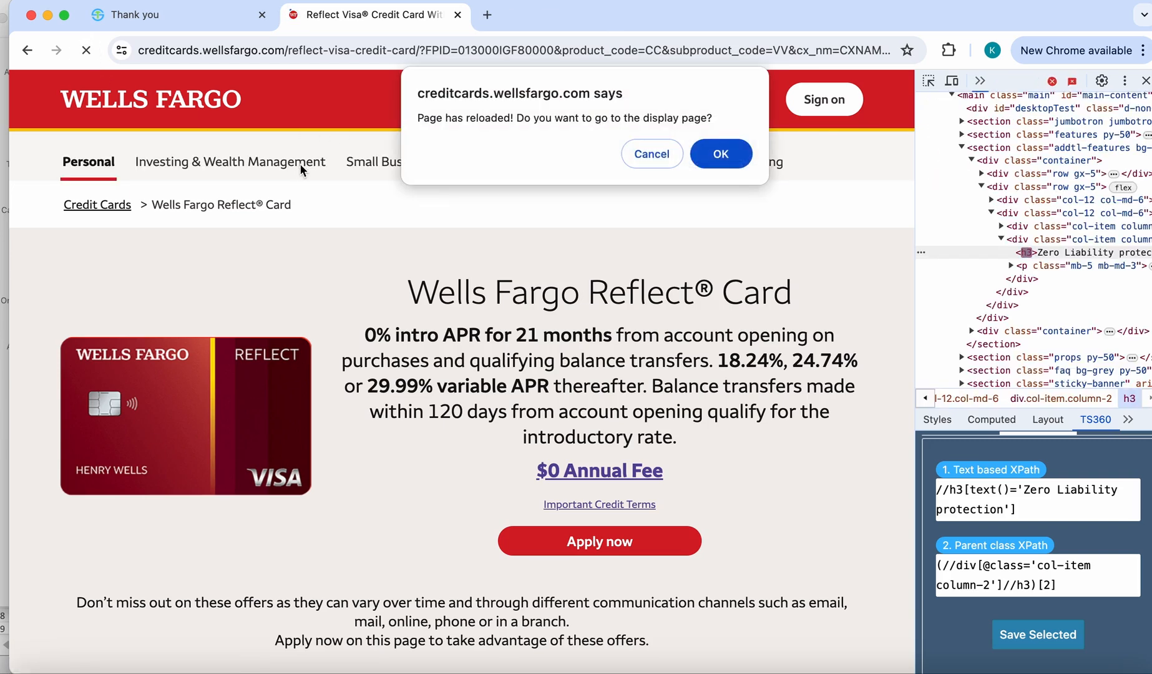
{"action": "left_click", "coordinate": [722, 154]}
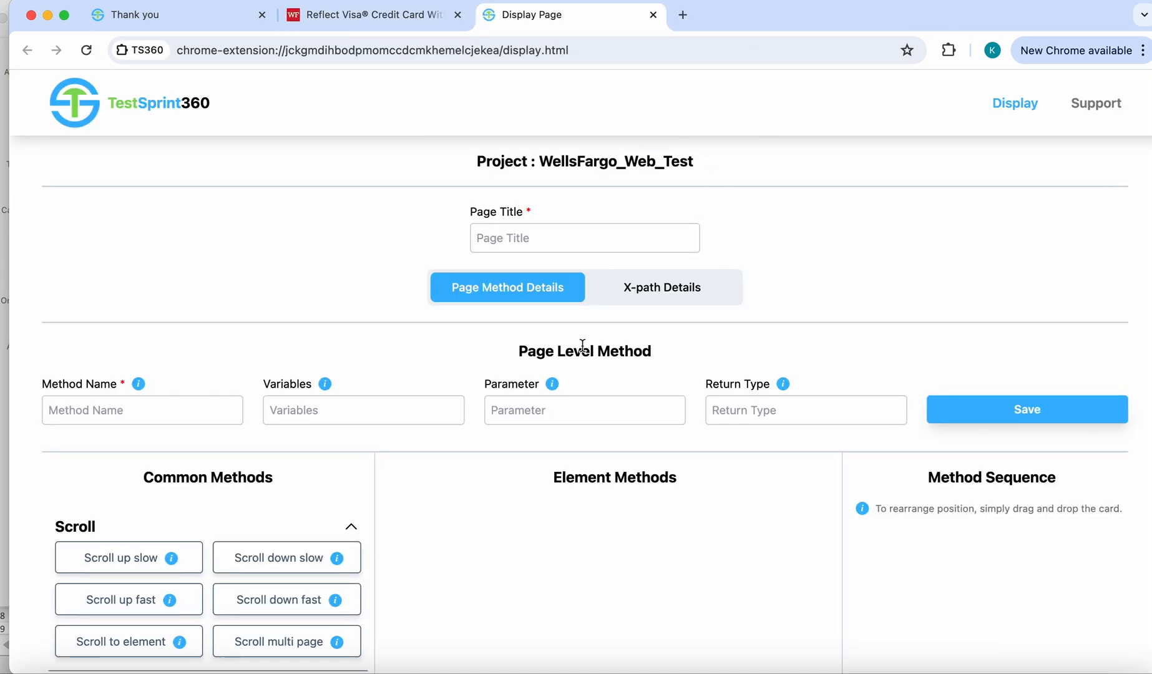
{"action": "scroll", "coordinate": [581, 343], "scroll_direction": "down", "scroll_amount": 10}
{"action": "left_click", "coordinate": [211, 502]}
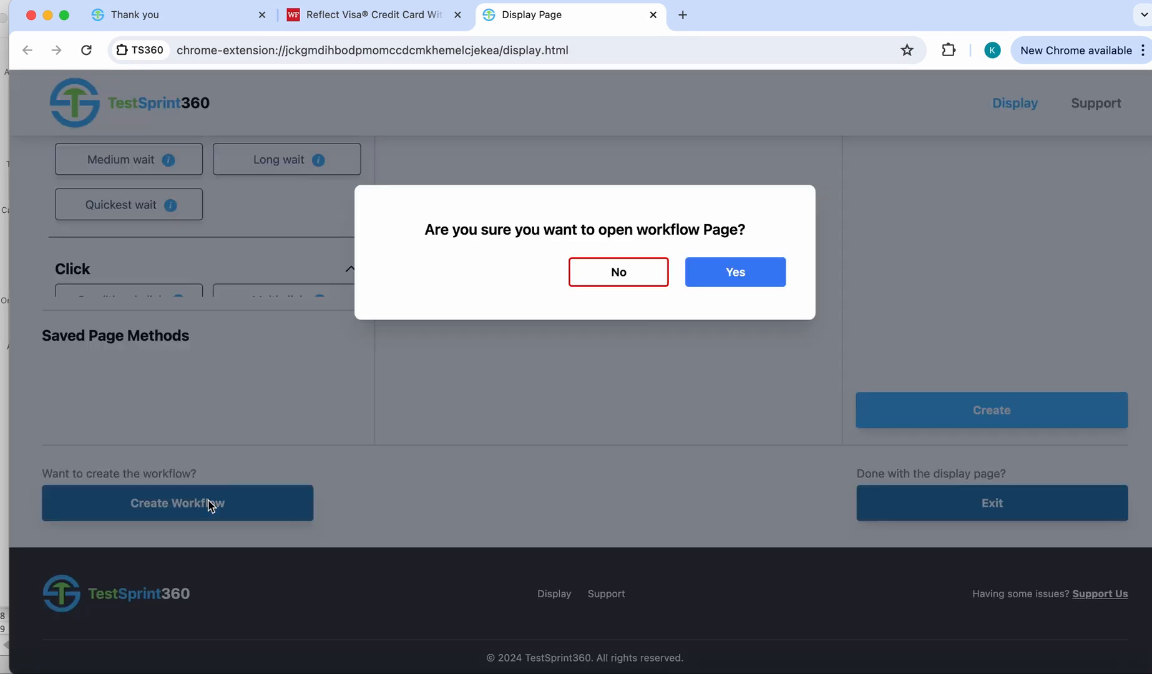
{"action": "left_click", "coordinate": [734, 272]}
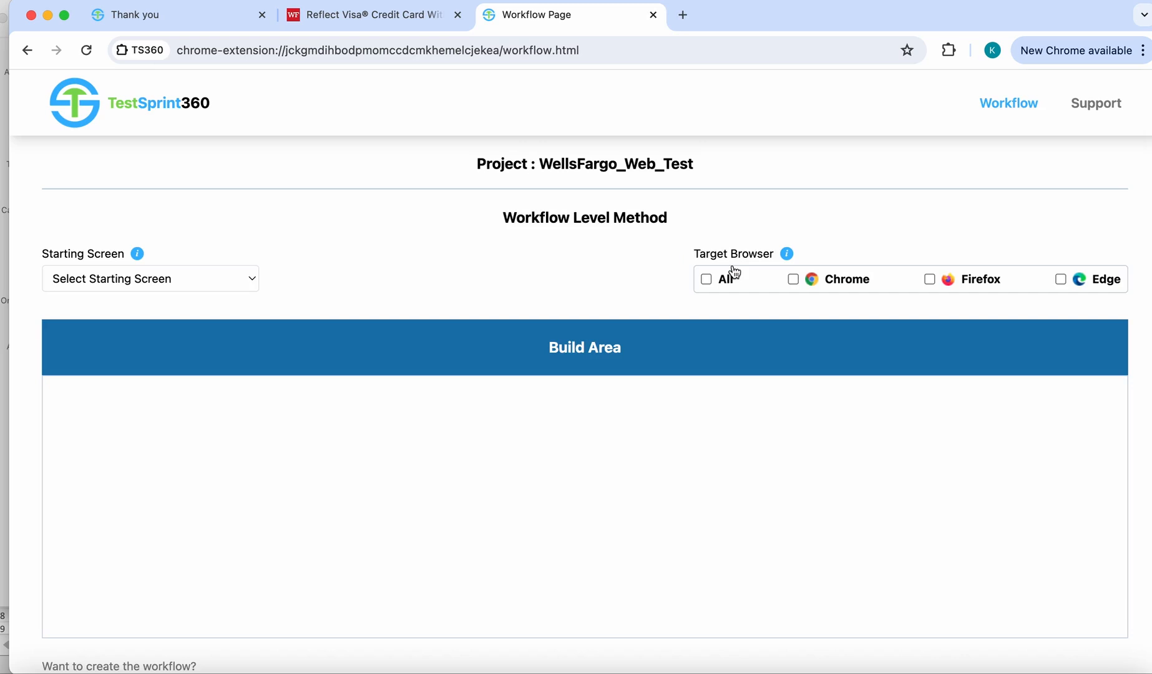
- Choose WellsFargoHomeScreen as the workflow's starting screen and submit its clickOnCreditCardsButton method
{"action": "left_click", "coordinate": [236, 276]}
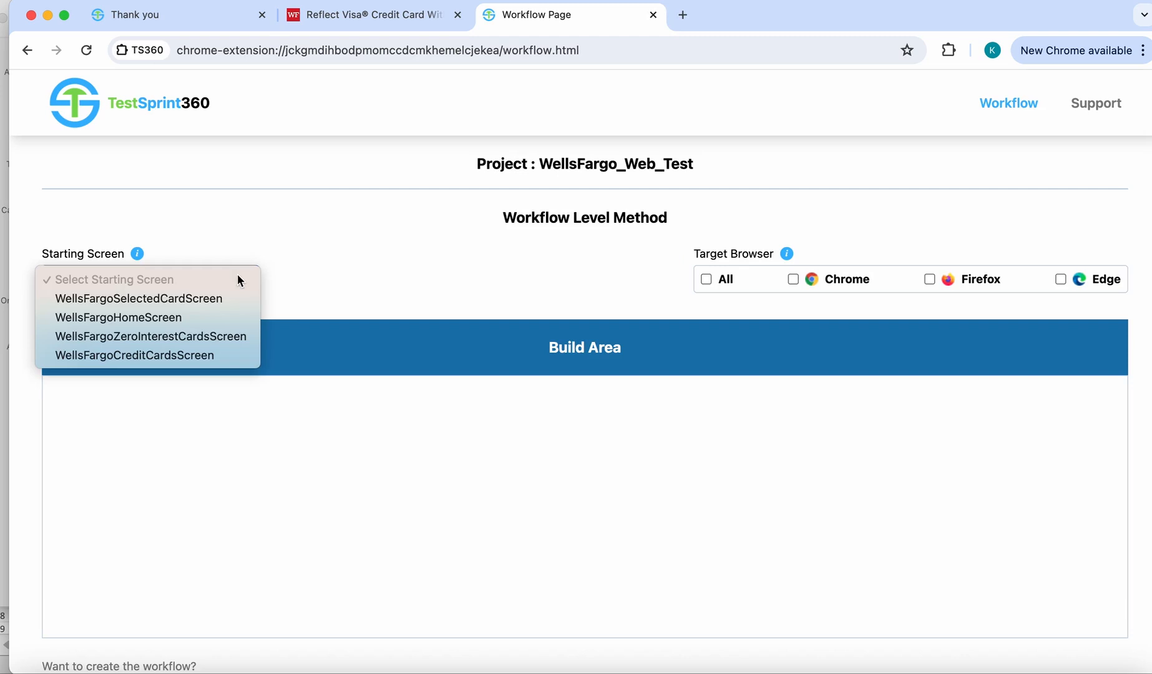
{"action": "left_click", "coordinate": [198, 317]}
{"action": "left_click", "coordinate": [580, 436]}
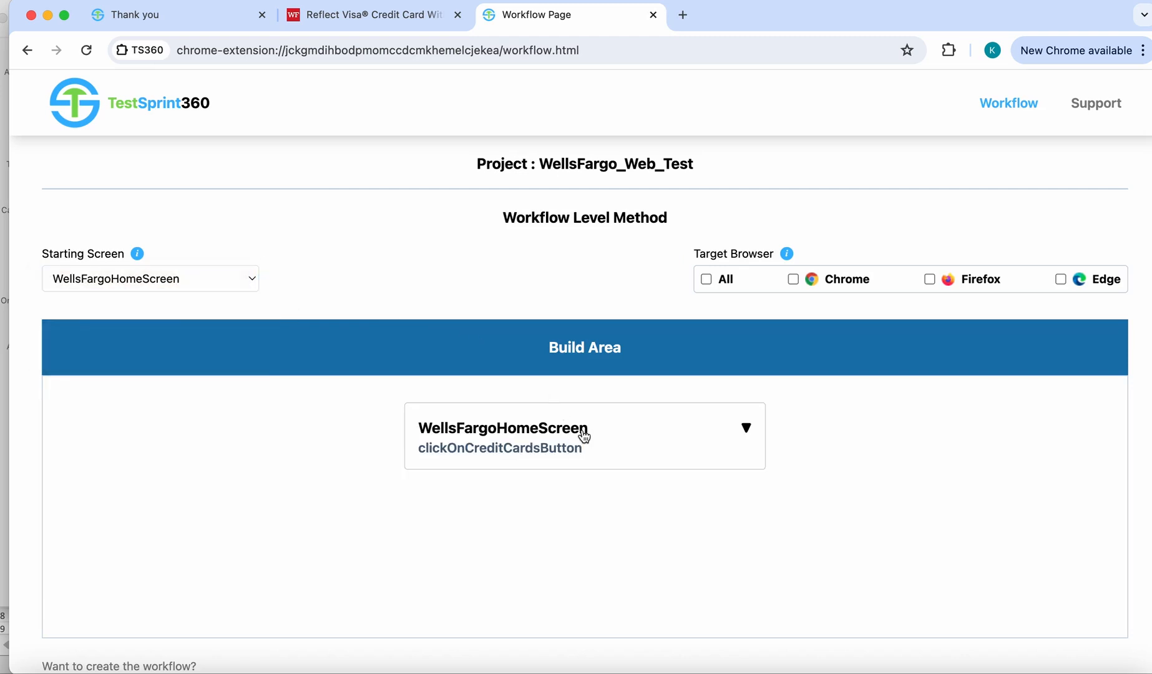
{"action": "left_click", "coordinate": [565, 448]}
{"action": "left_click", "coordinate": [585, 349]}
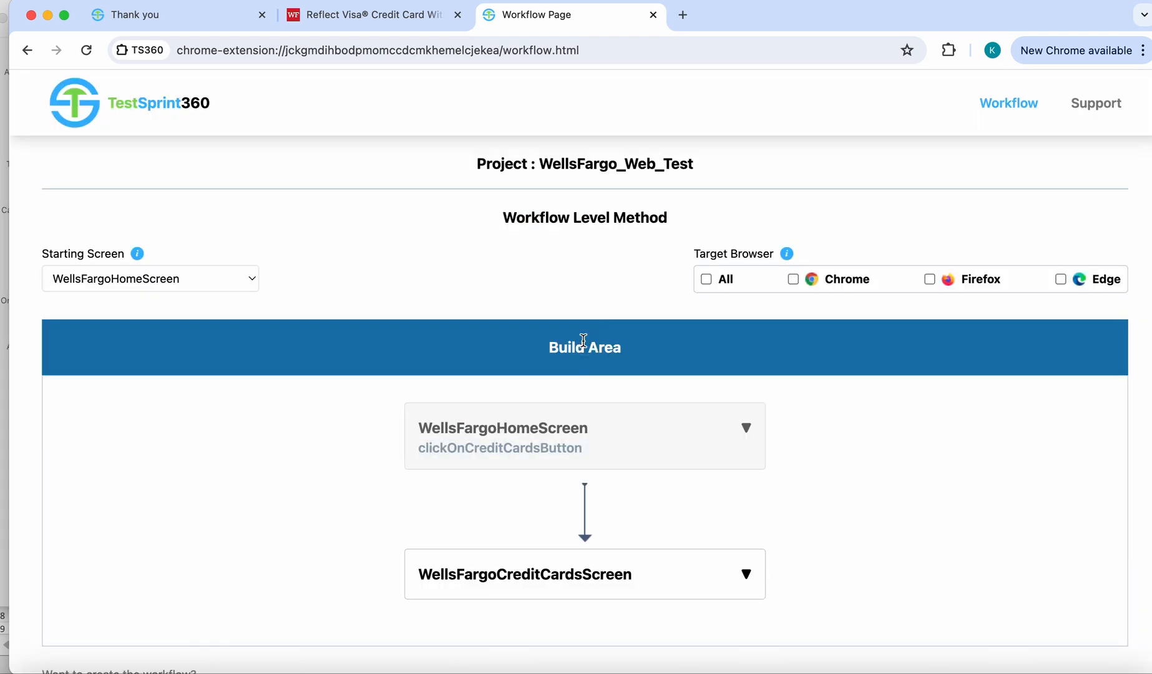
- Add the selectZeroInterestCards method of WellsFargoCreditCardsScreen to the workflow
{"action": "scroll", "coordinate": [566, 443], "scroll_direction": "down", "scroll_amount": 3}
{"action": "left_click", "coordinate": [568, 394]}
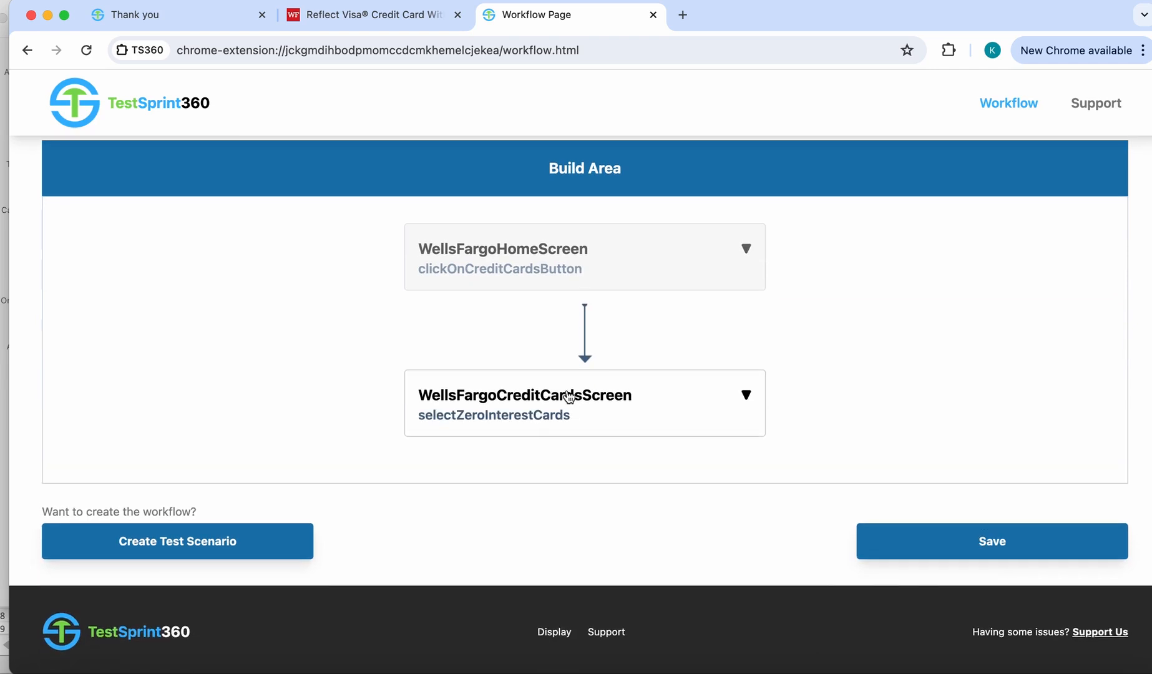
{"action": "left_click", "coordinate": [537, 414]}
{"action": "left_click", "coordinate": [580, 349]}
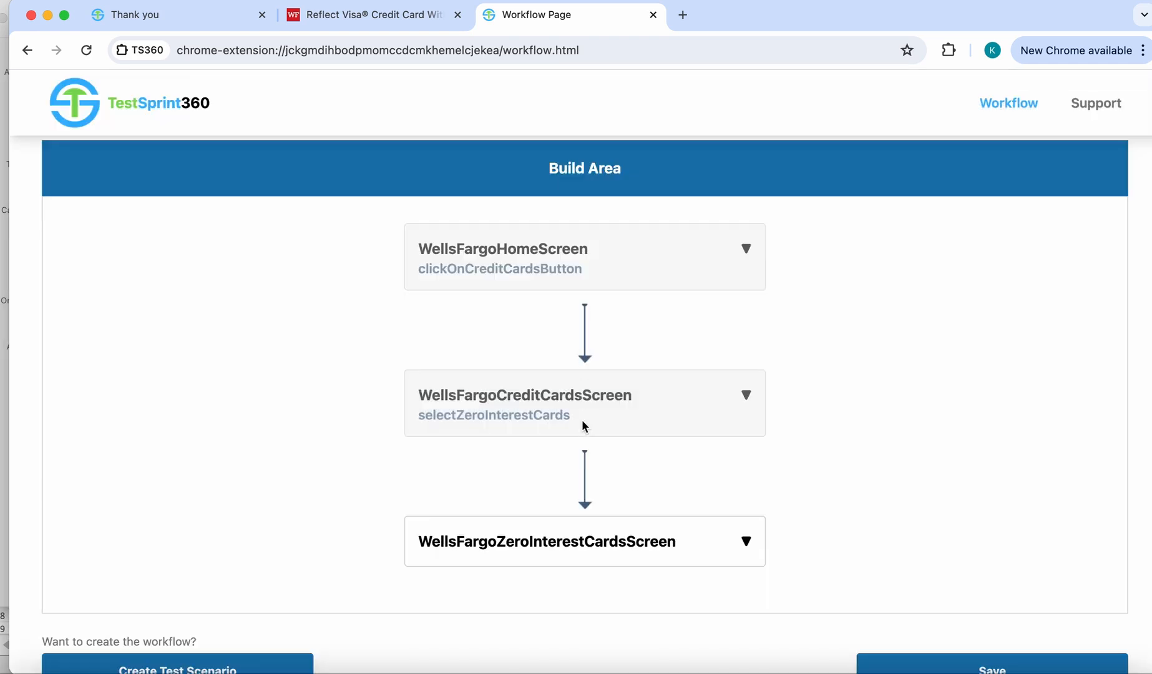
- Add the learnMoreOnCardWithMaxInterestFreePeriod method of WellsFargoZeroInterestCardsScreen to the workflow and save the workflow
{"action": "scroll", "coordinate": [584, 424], "scroll_direction": "down", "scroll_amount": 3}
{"action": "left_click", "coordinate": [575, 374]}
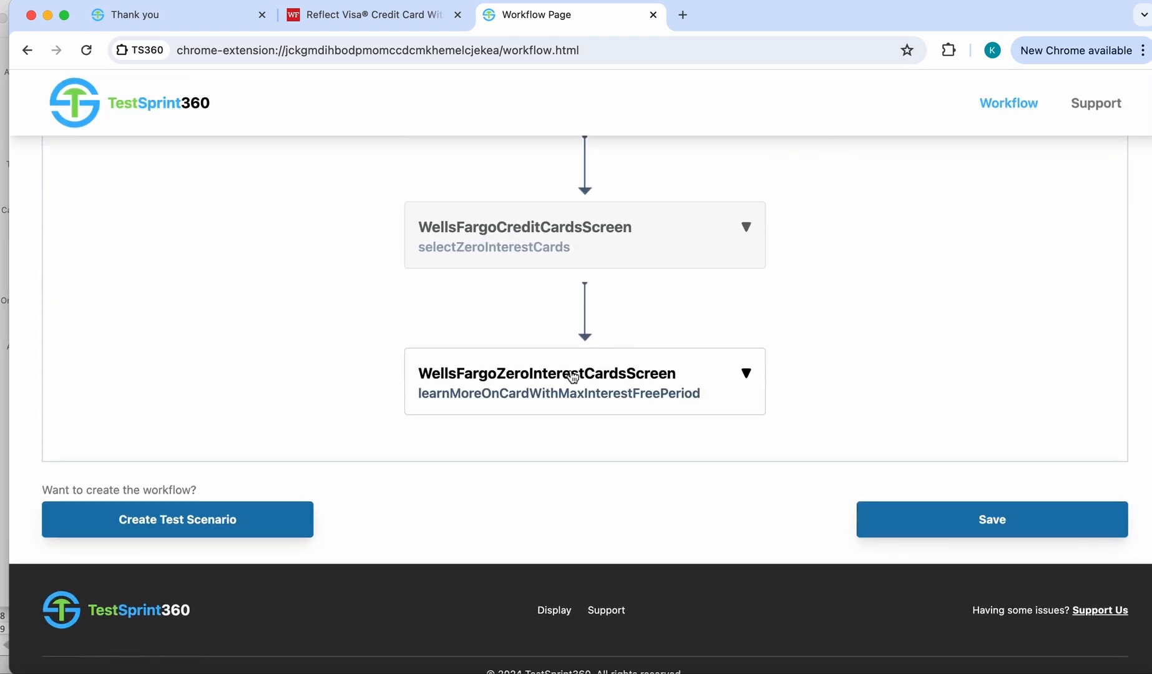
{"action": "left_click", "coordinate": [550, 402]}
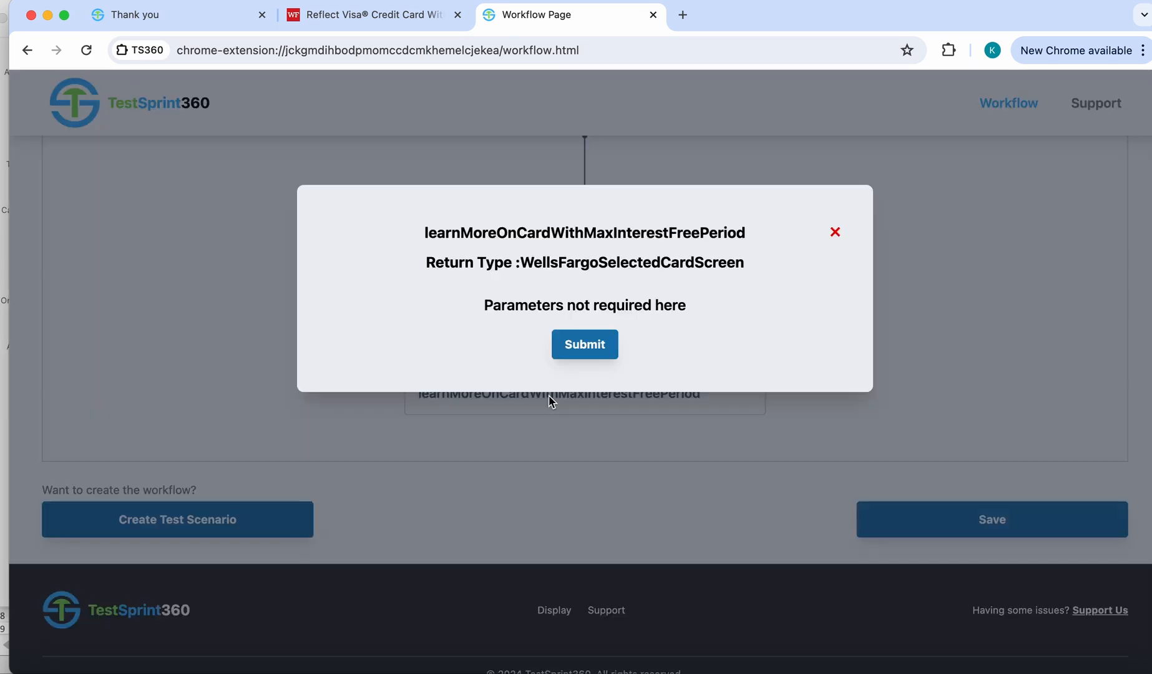
{"action": "left_click", "coordinate": [588, 344]}
{"action": "scroll", "coordinate": [563, 446], "scroll_direction": "down", "scroll_amount": 3}
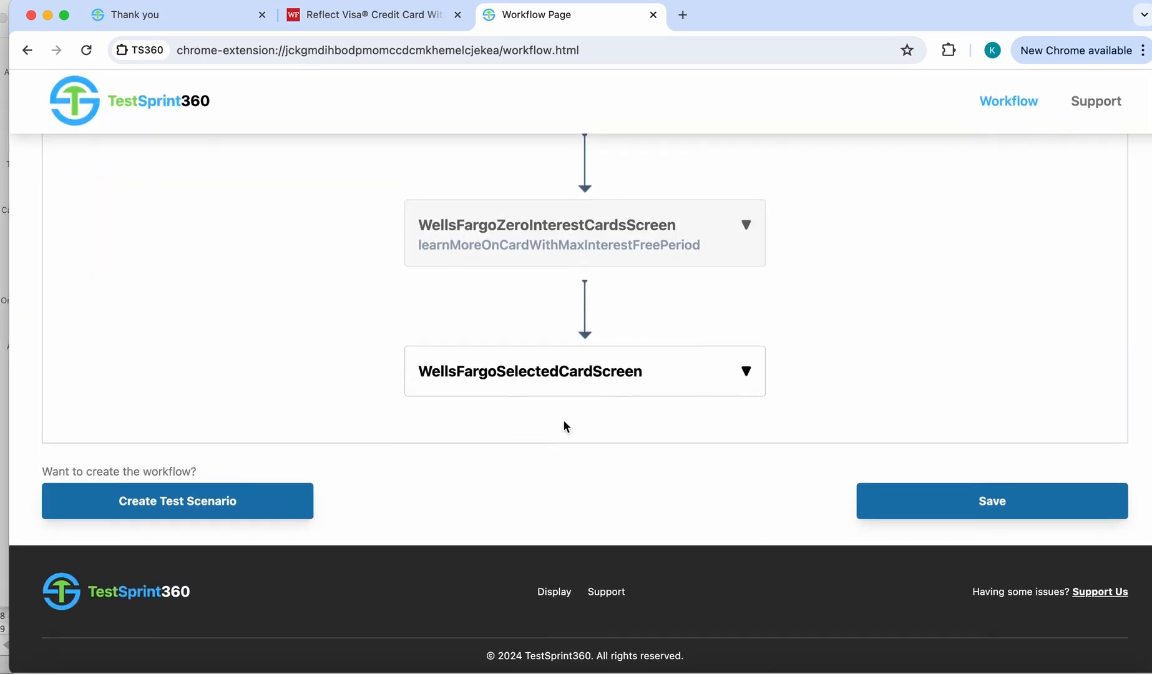
{"action": "left_click", "coordinate": [986, 515]}
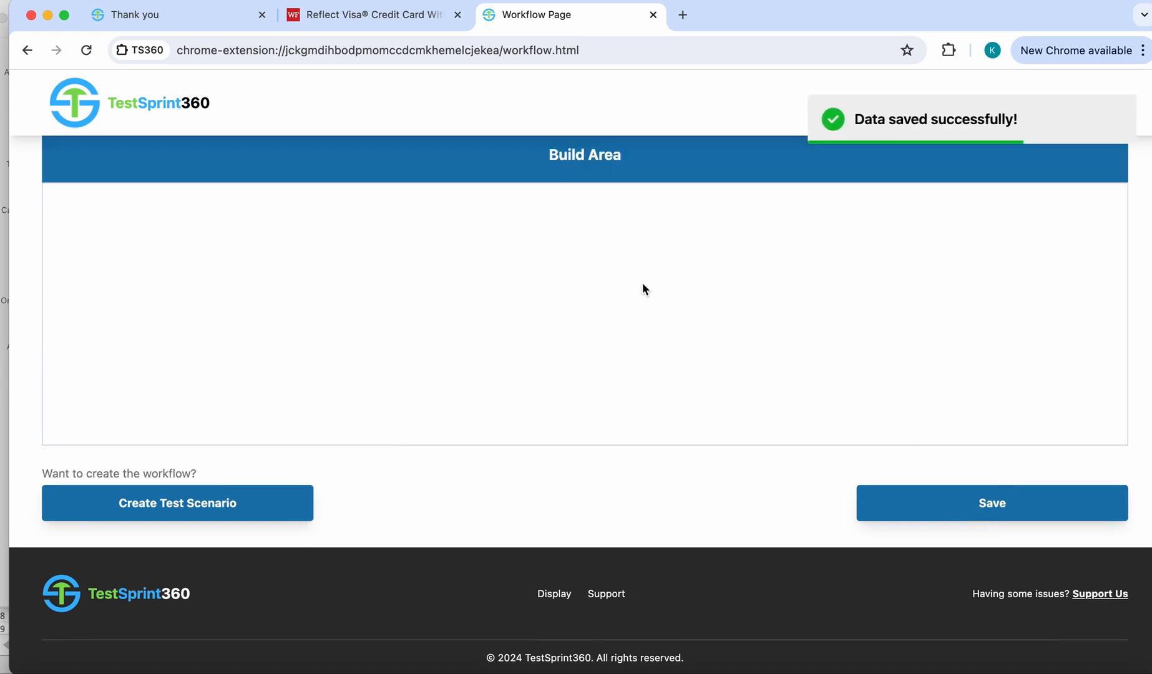
- Proceed to creating a test scenario and confirm opening the Test Scenario page
{"action": "scroll", "coordinate": [636, 290], "scroll_direction": "up", "scroll_amount": 3}
{"action": "scroll", "coordinate": [269, 546], "scroll_direction": "down", "scroll_amount": 2}
{"action": "left_click", "coordinate": [209, 557]}
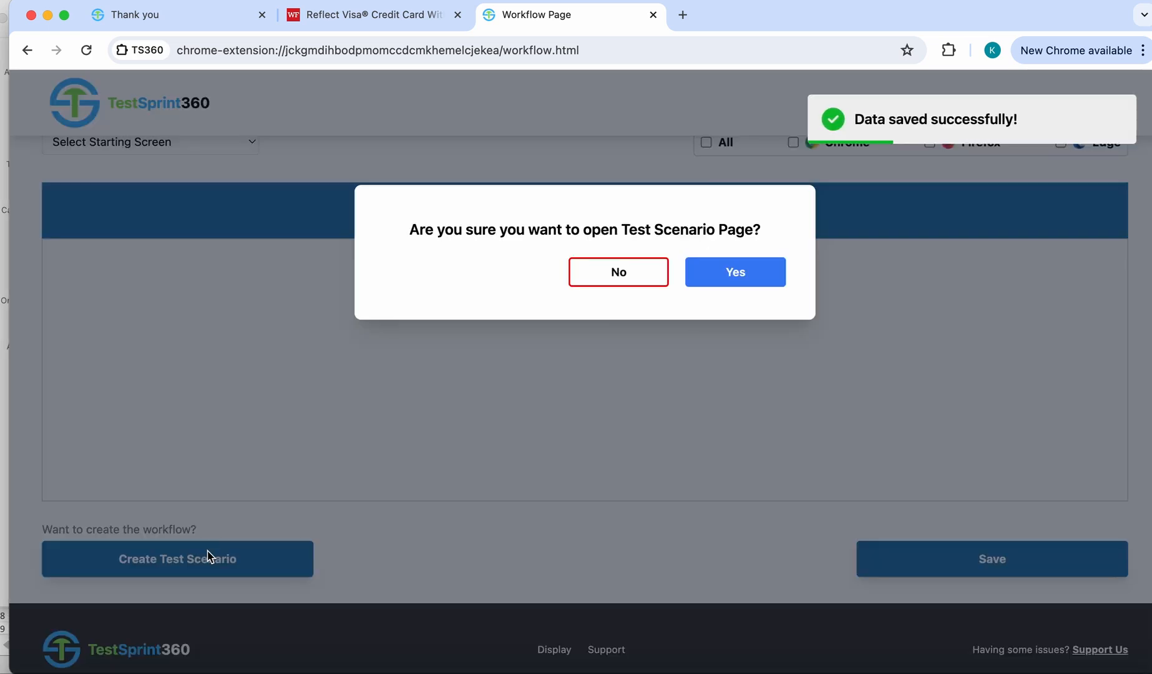
{"action": "left_click", "coordinate": [724, 283]}
- Name the test suite WellsFargoTestSuite and set its requirement ID to 12345
{"action": "left_click", "coordinate": [424, 276]}
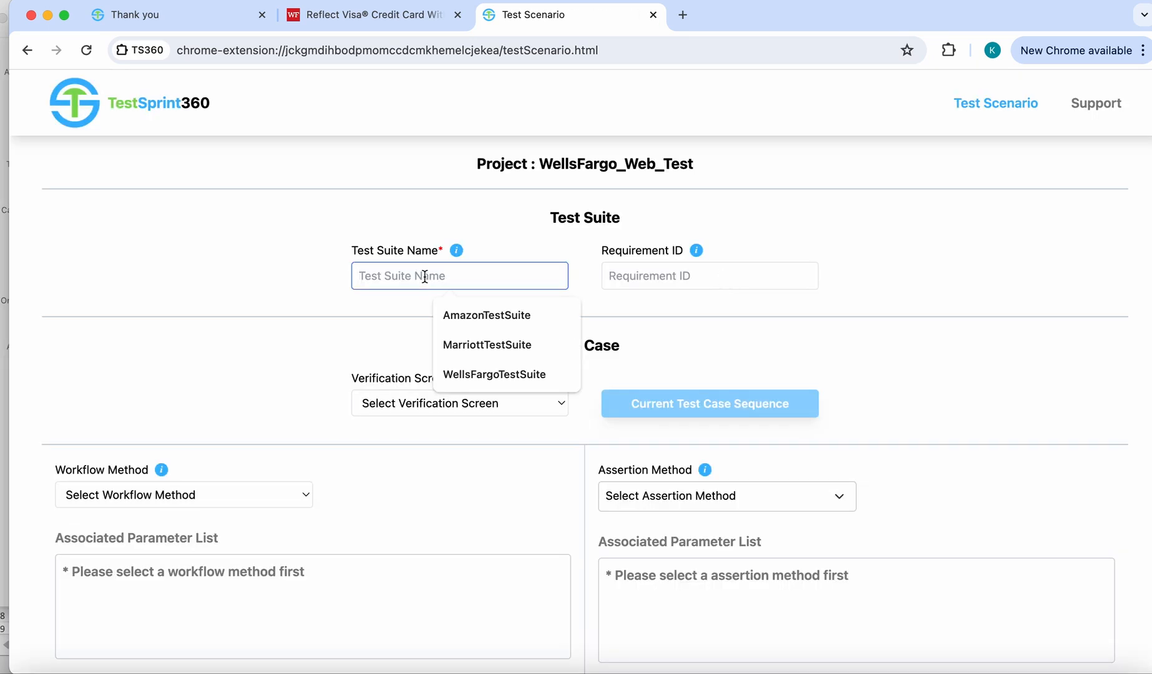
{"action": "left_click", "coordinate": [513, 374]}
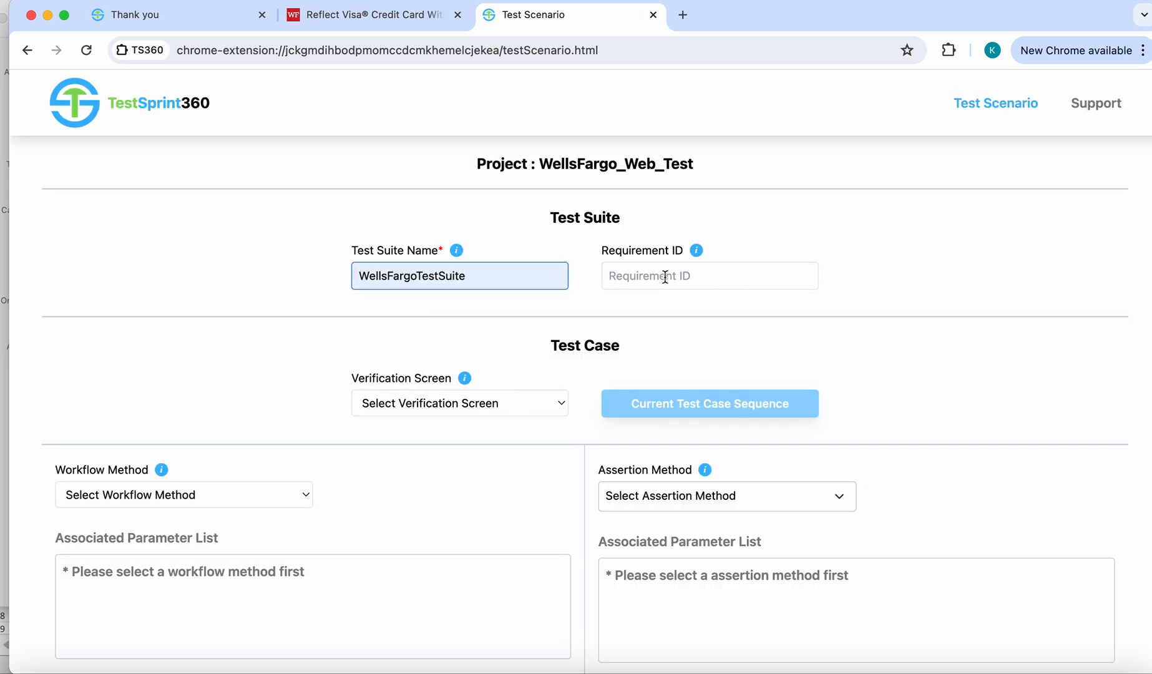
{"action": "left_click", "coordinate": [665, 275]}
{"action": "left_click", "coordinate": [691, 313]}
- Set the test case's verification screen to WellsFargoSelectedCardScreen and its workflow method to wellsFargoHomeScreenToWellsFargoSelectedCardScreenUS
{"action": "left_click", "coordinate": [519, 403]}
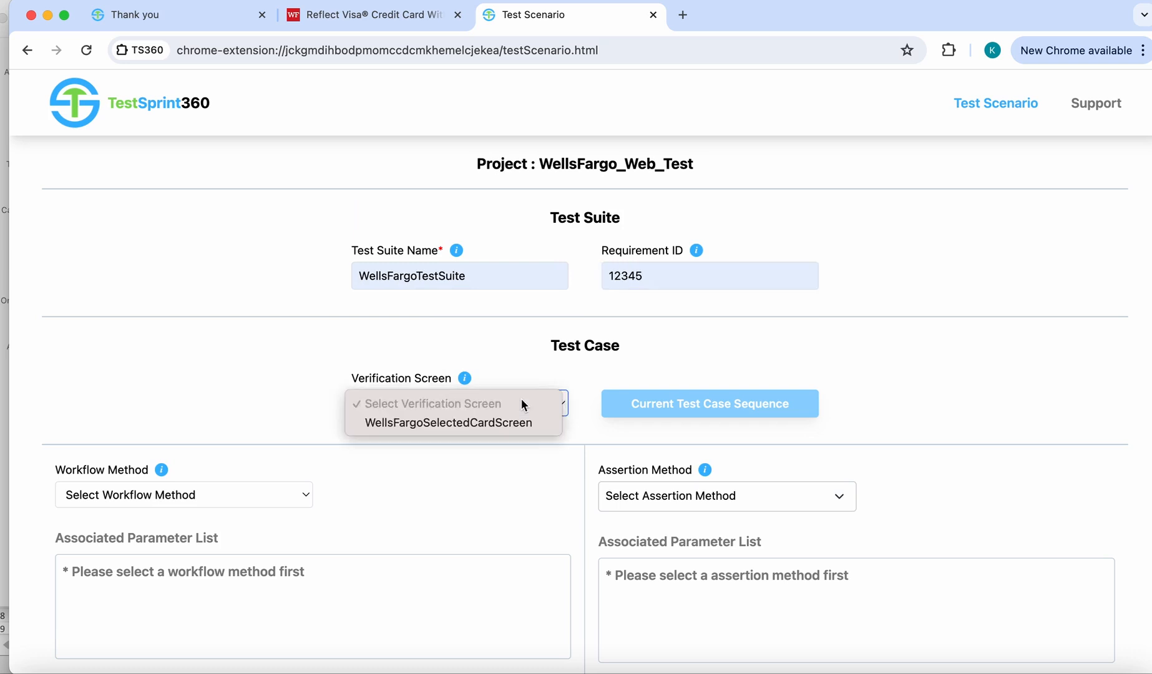
{"action": "left_click", "coordinate": [488, 421]}
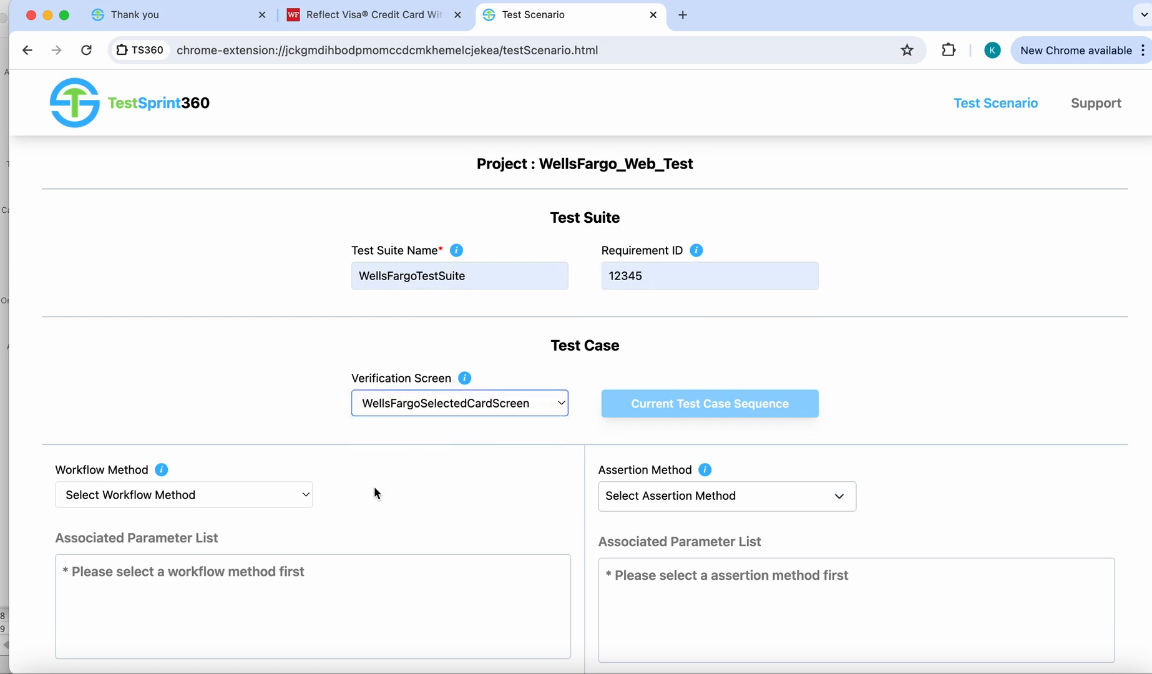
{"action": "scroll", "coordinate": [374, 486], "scroll_direction": "down", "scroll_amount": 5}
{"action": "left_click", "coordinate": [302, 340]}
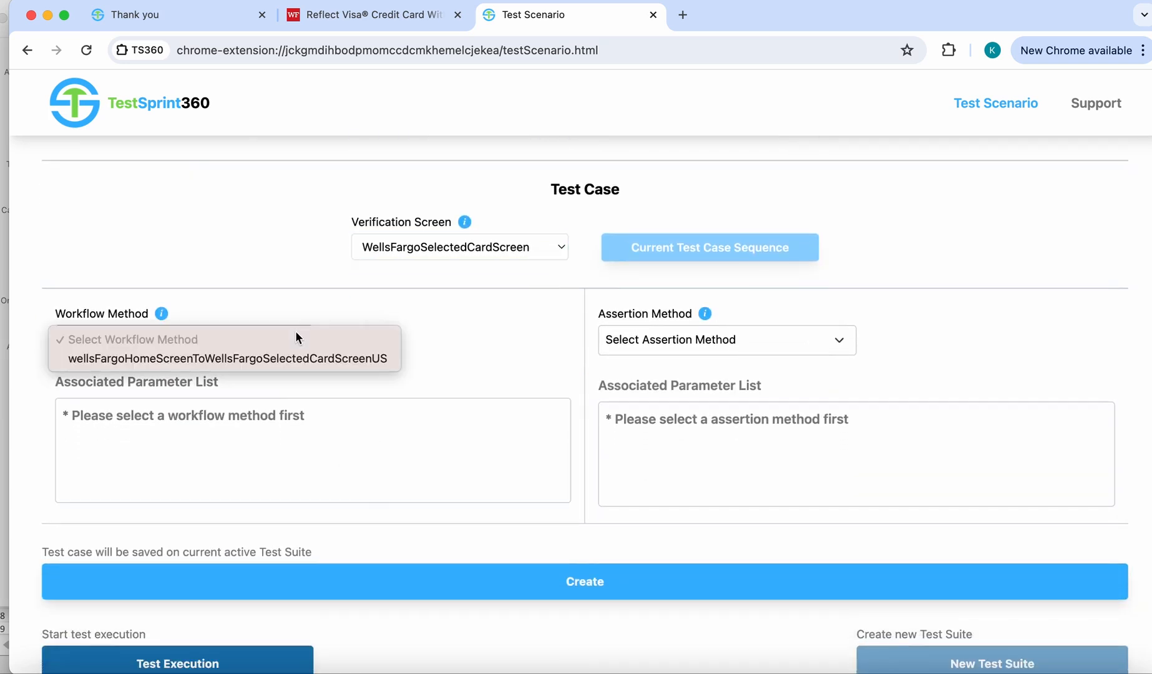
{"action": "left_click", "coordinate": [277, 358]}
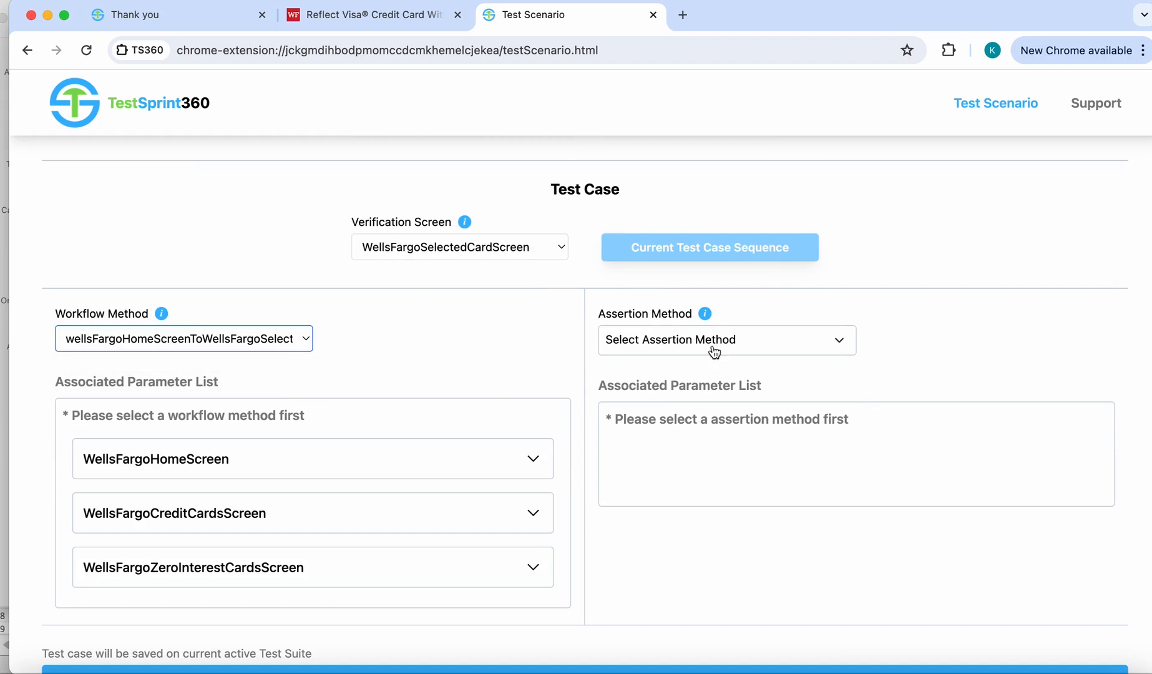
- Select isCellPhoneProtectionIncluded, isRoadsideDispatchIncluded and isZeroLiabilityProtectionIncluded as the test case's assertion methods
{"action": "left_click", "coordinate": [714, 352]}
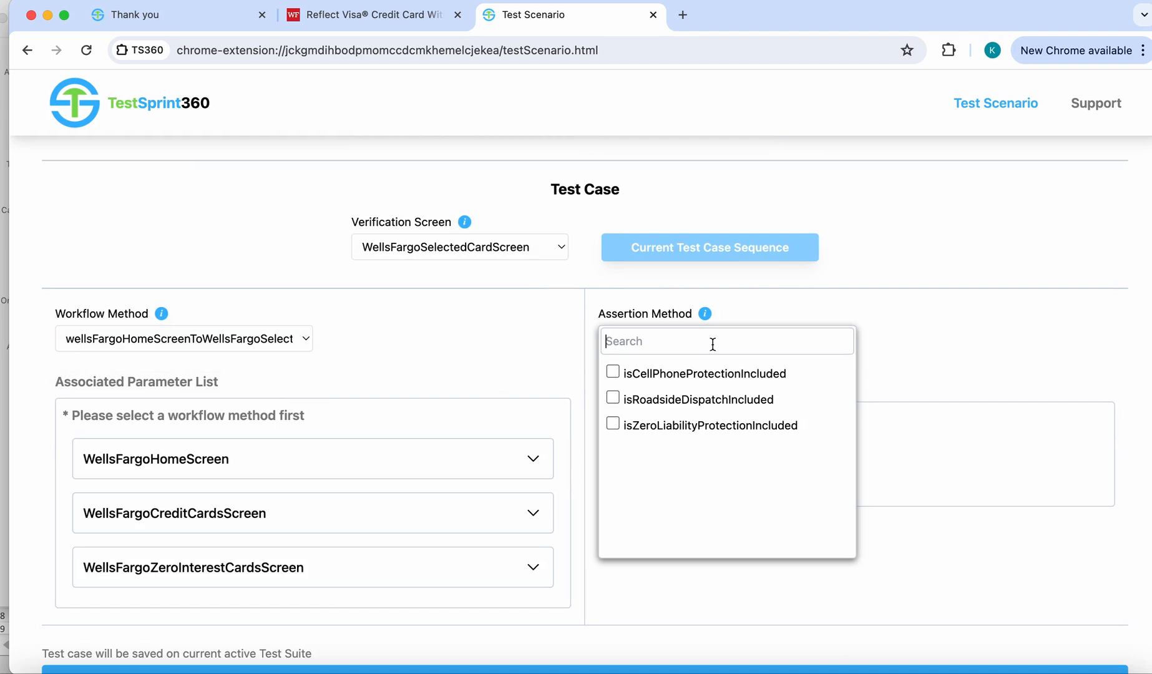
{"action": "left_click", "coordinate": [613, 372]}
{"action": "left_click", "coordinate": [612, 398]}
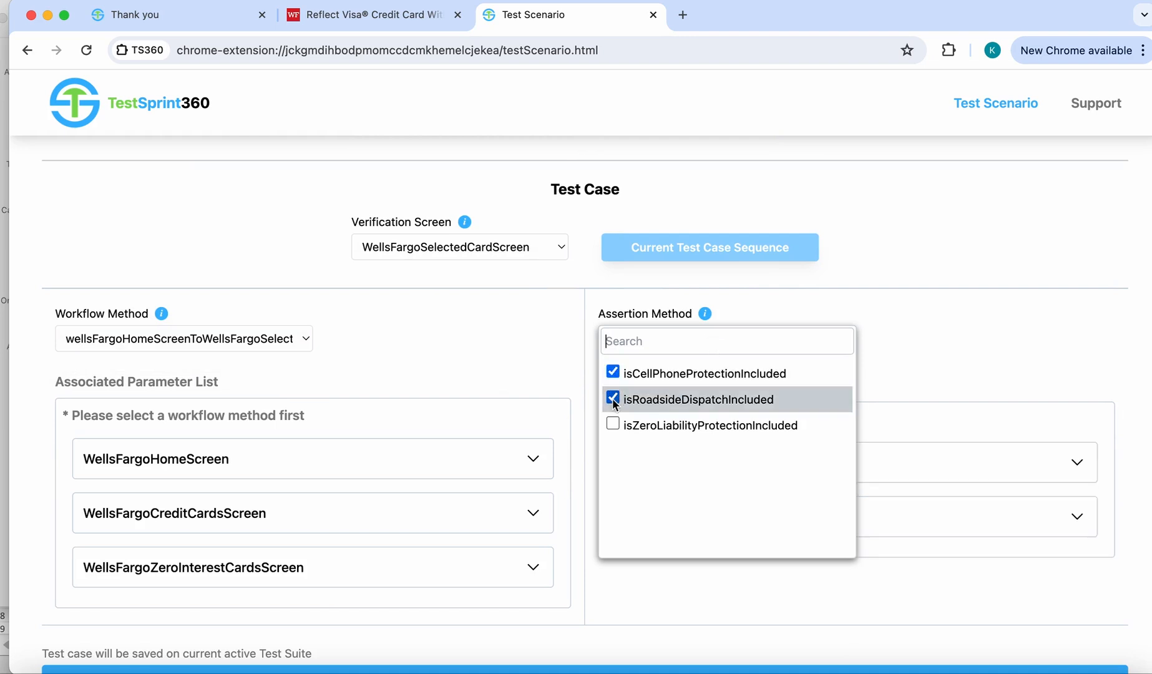
{"action": "left_click", "coordinate": [612, 425]}
{"action": "left_click", "coordinate": [941, 325]}
{"action": "scroll", "coordinate": [942, 325], "scroll_direction": "down", "scroll_amount": 4}
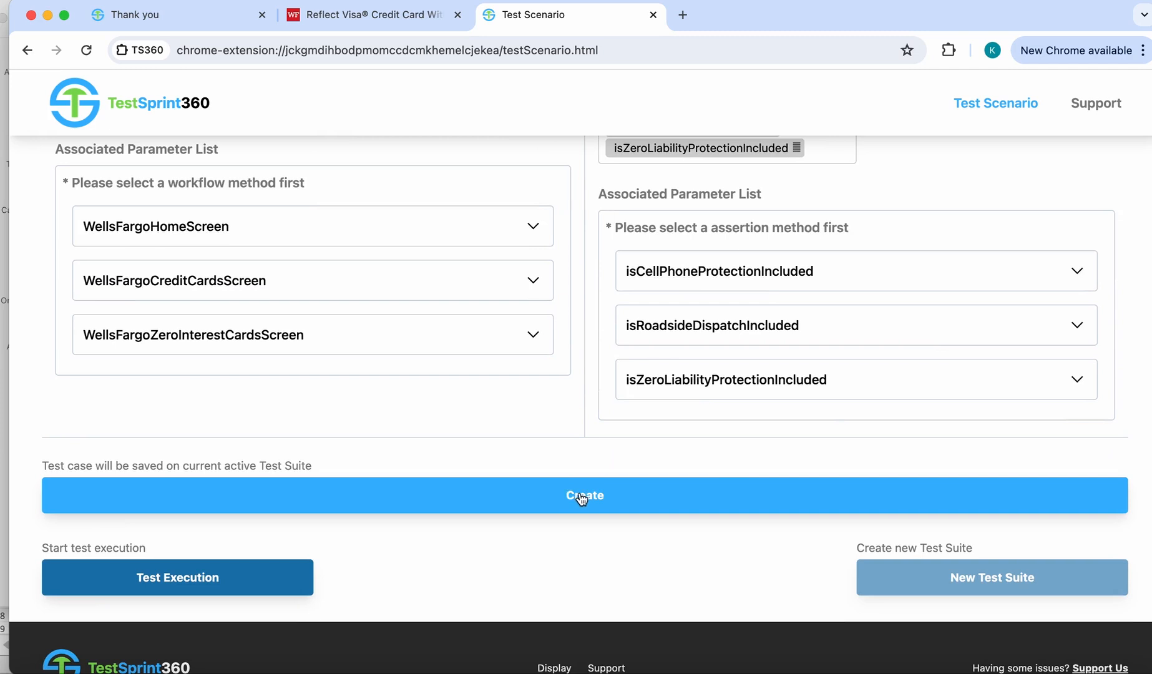
- Create the test case in the current test suite, proceed to test execution and confirm opening the Test Execution page
{"action": "left_click", "coordinate": [577, 496]}
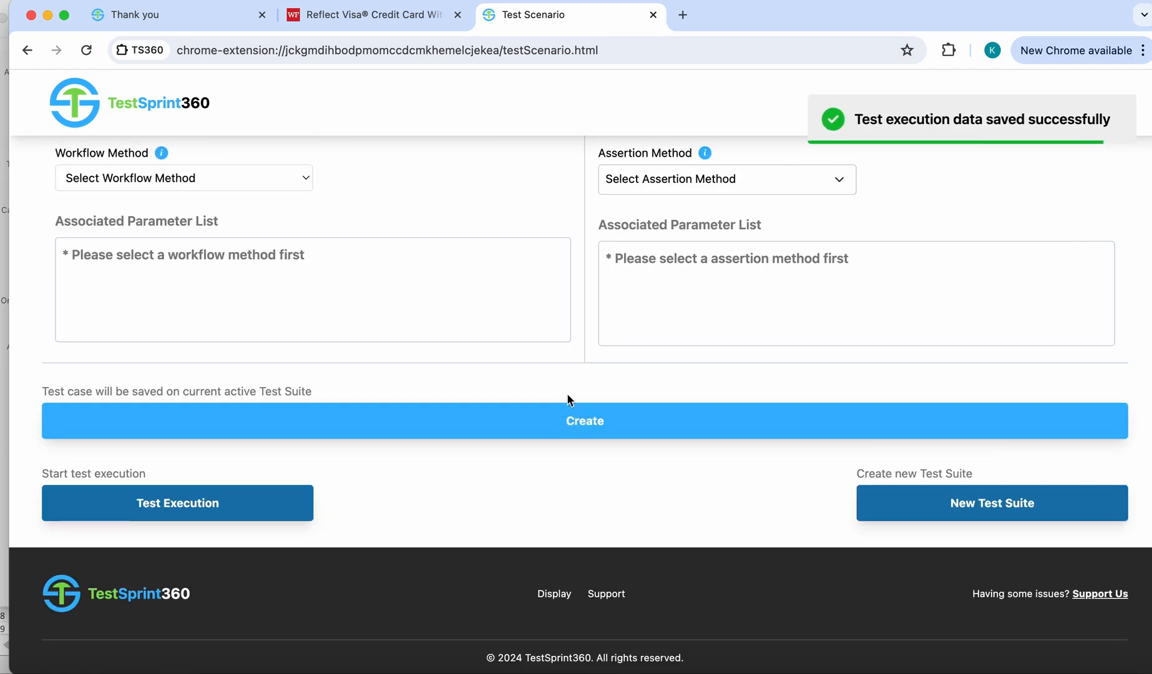
{"action": "left_click", "coordinate": [188, 504]}
{"action": "left_click", "coordinate": [738, 276]}
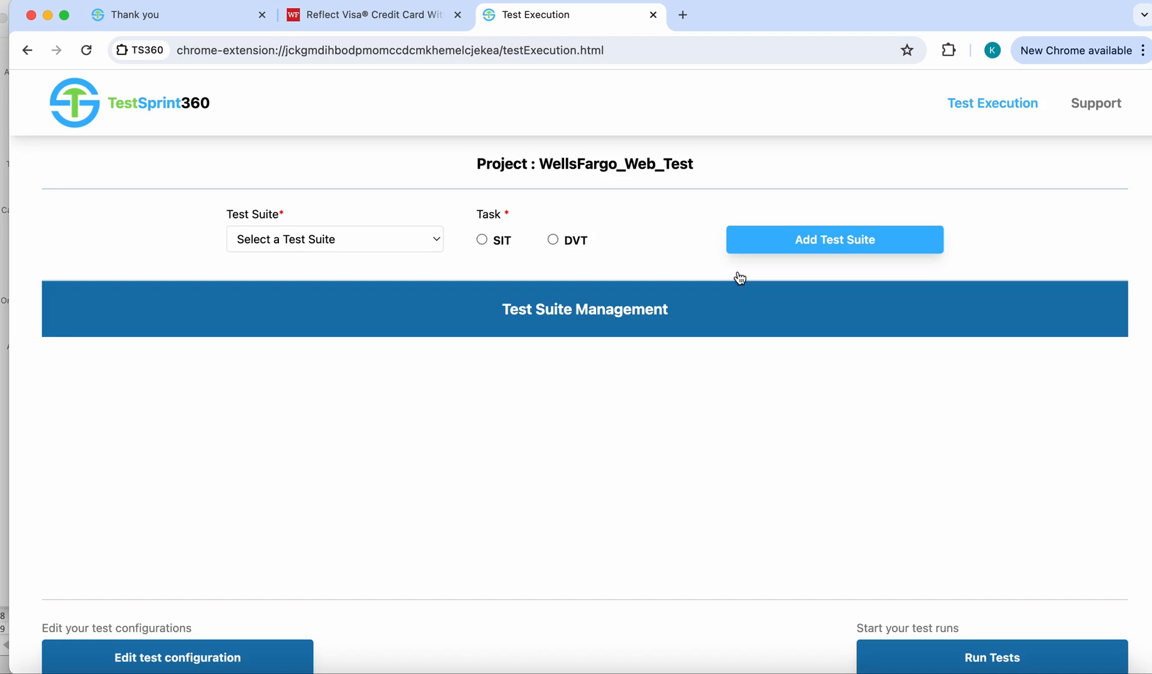
- Add WellsFargoTestSuite to the test suites for execution with the SIT task
{"action": "left_click", "coordinate": [413, 244]}
{"action": "left_click", "coordinate": [355, 261]}
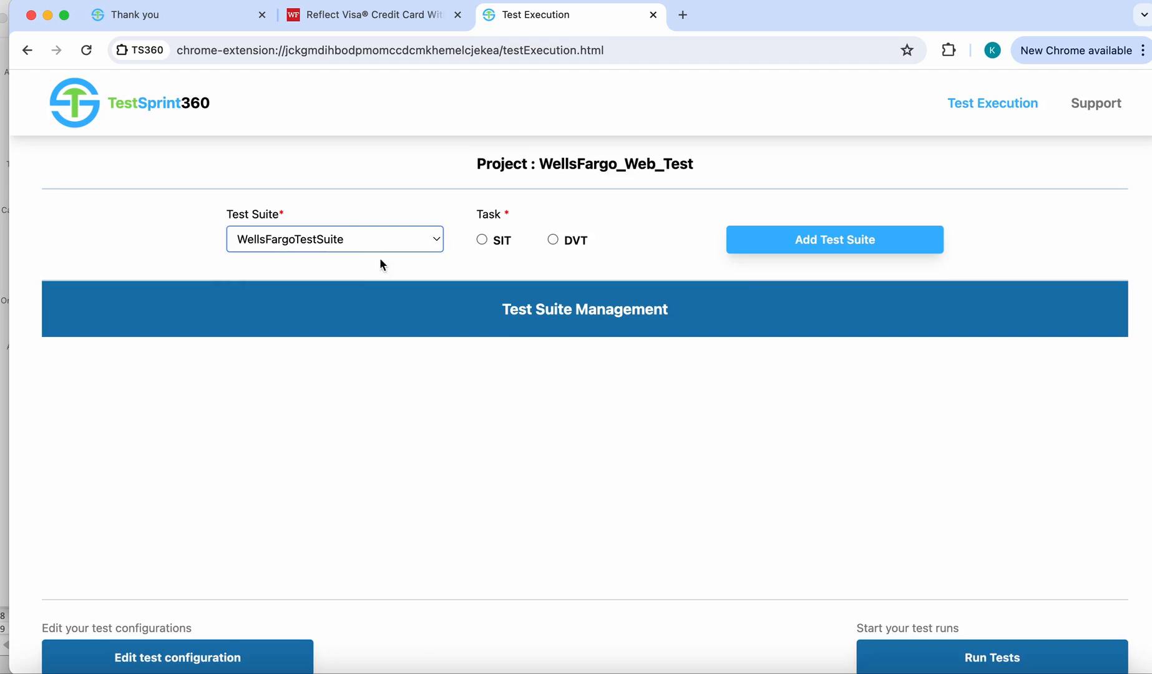
{"action": "left_click", "coordinate": [481, 239]}
{"action": "left_click", "coordinate": [821, 245]}
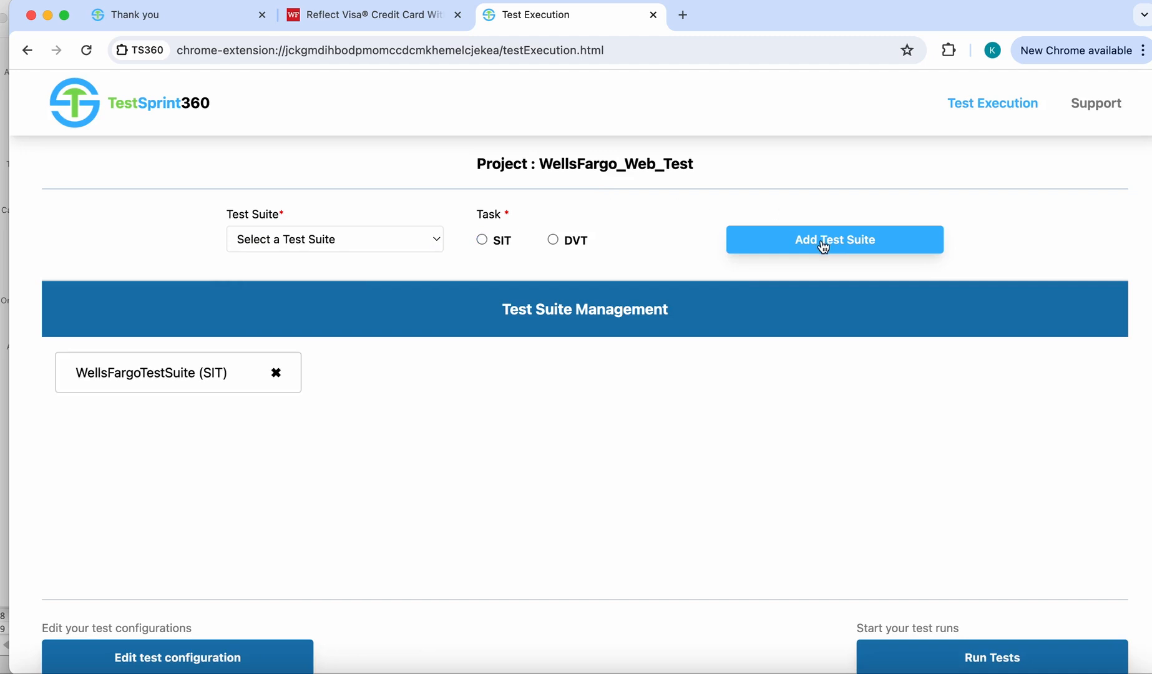
- Run the tests for the added suite and confirm the start of the run
{"action": "scroll", "coordinate": [927, 497], "scroll_direction": "down", "scroll_amount": 2}
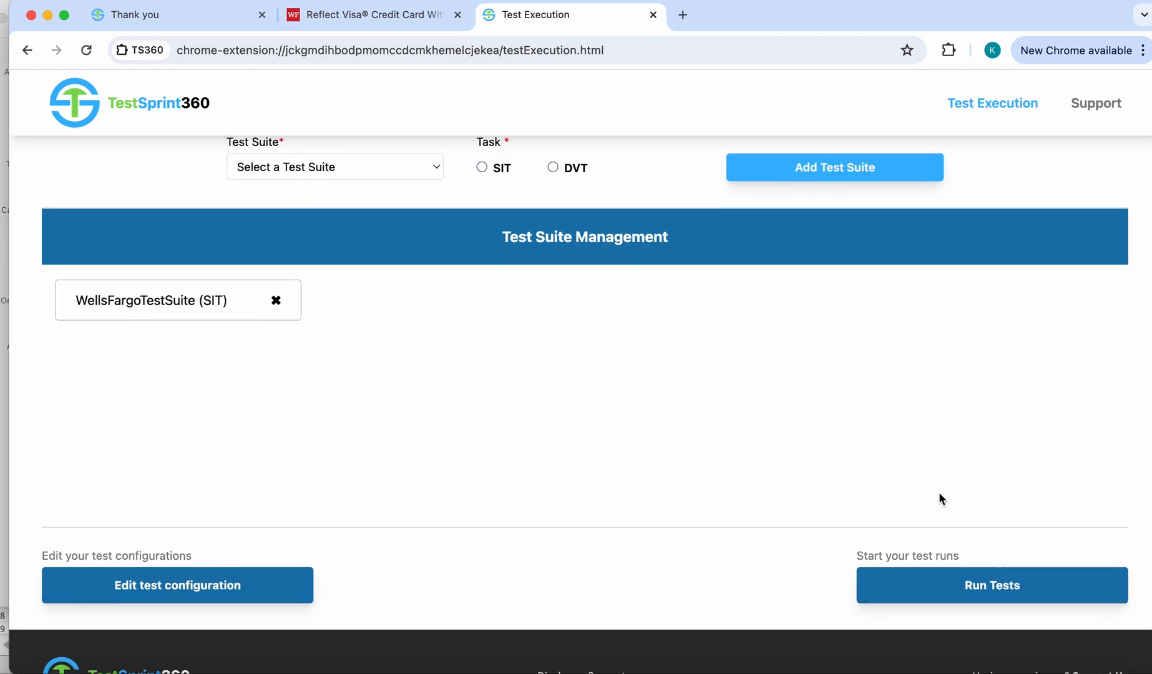
{"action": "left_click", "coordinate": [981, 584]}
{"action": "left_click", "coordinate": [746, 275]}
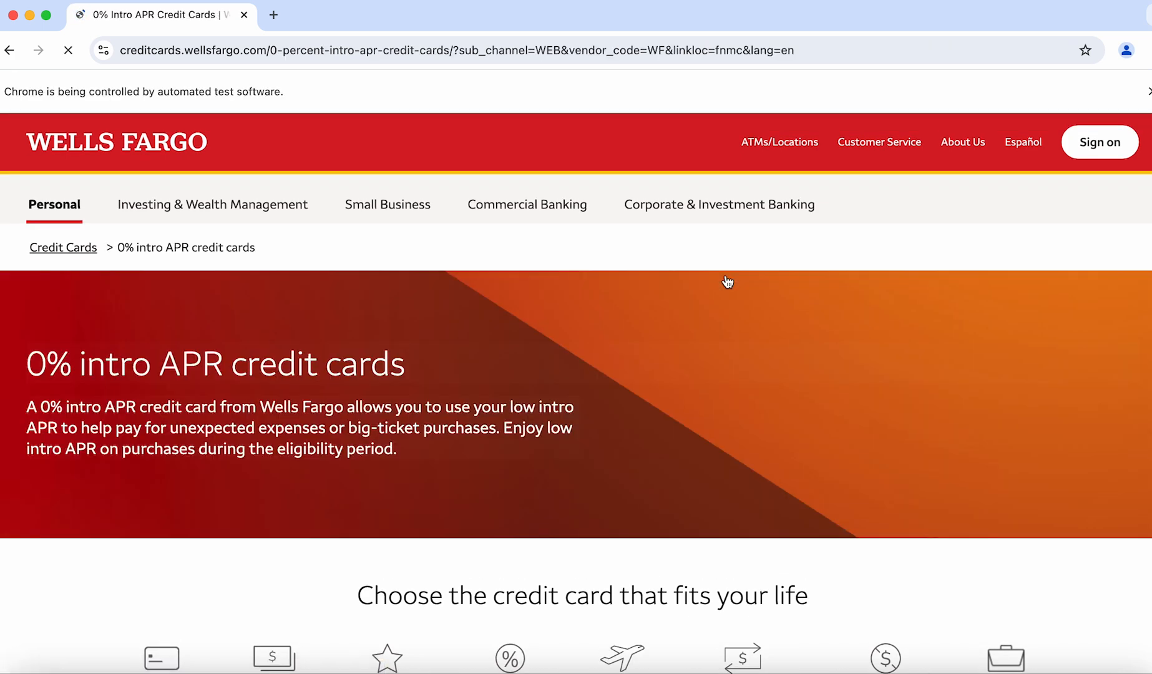
{"action": "scroll", "coordinate": [727, 282], "scroll_direction": "down", "scroll_amount": 7}
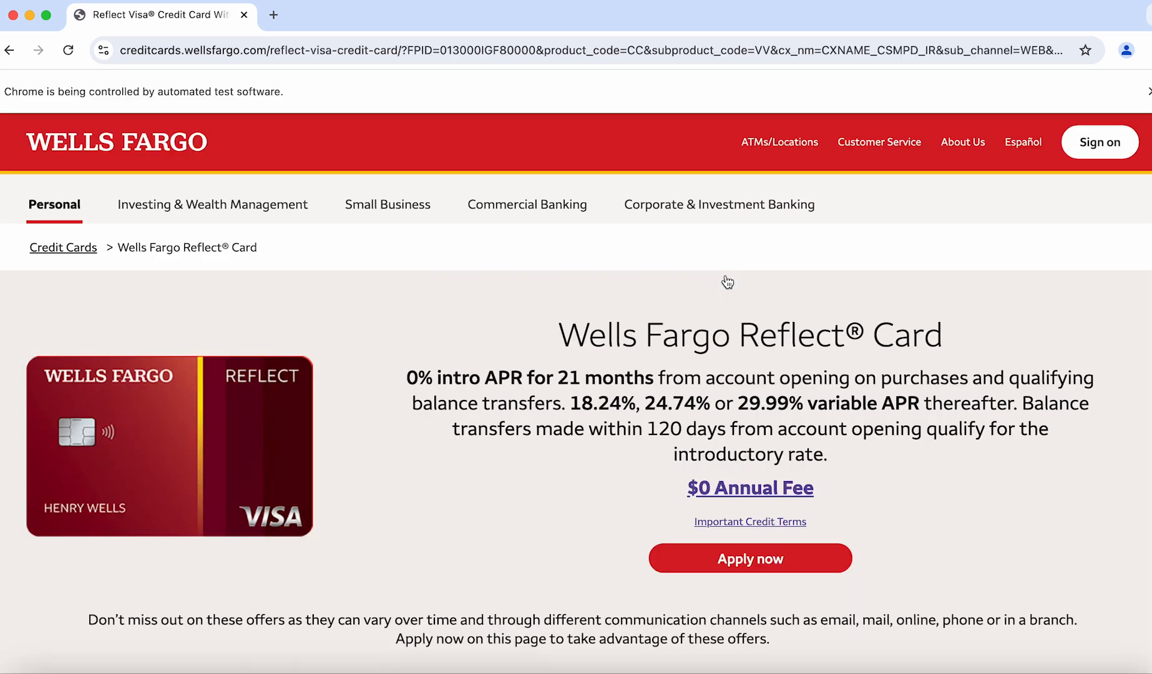
{"action": "scroll", "coordinate": [728, 282], "scroll_direction": "down", "scroll_amount": 1}
{"action": "scroll", "coordinate": [727, 282], "scroll_direction": "down", "scroll_amount": 10}
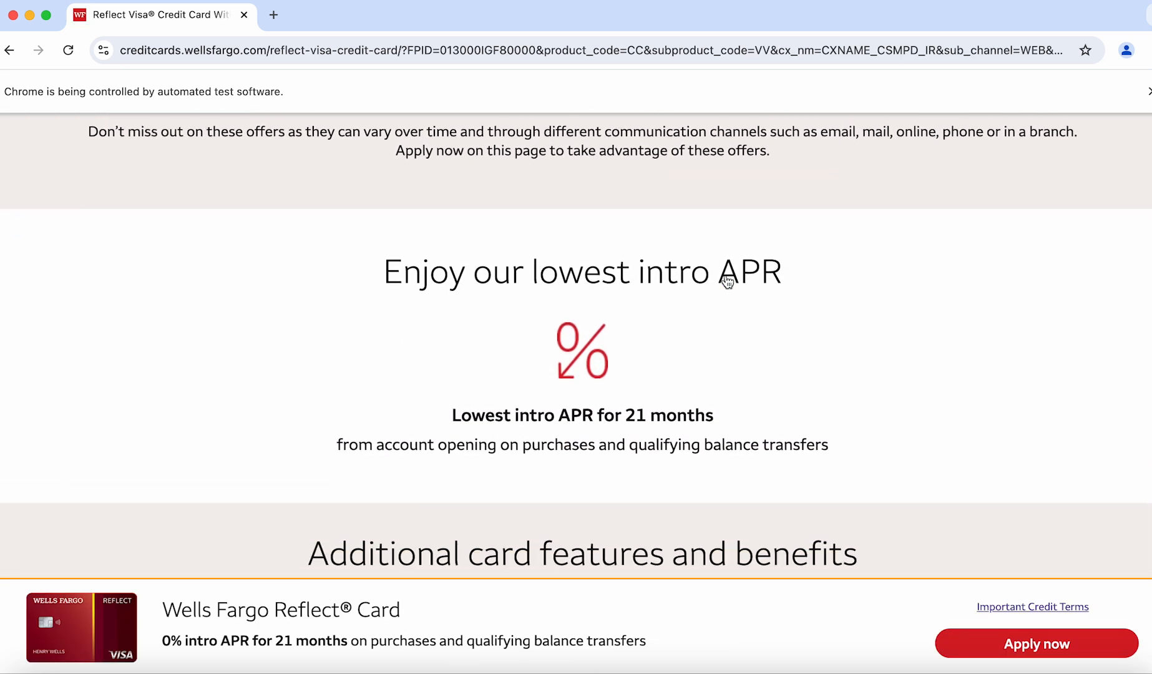
{"action": "scroll", "coordinate": [728, 282], "scroll_direction": "down", "scroll_amount": 2}
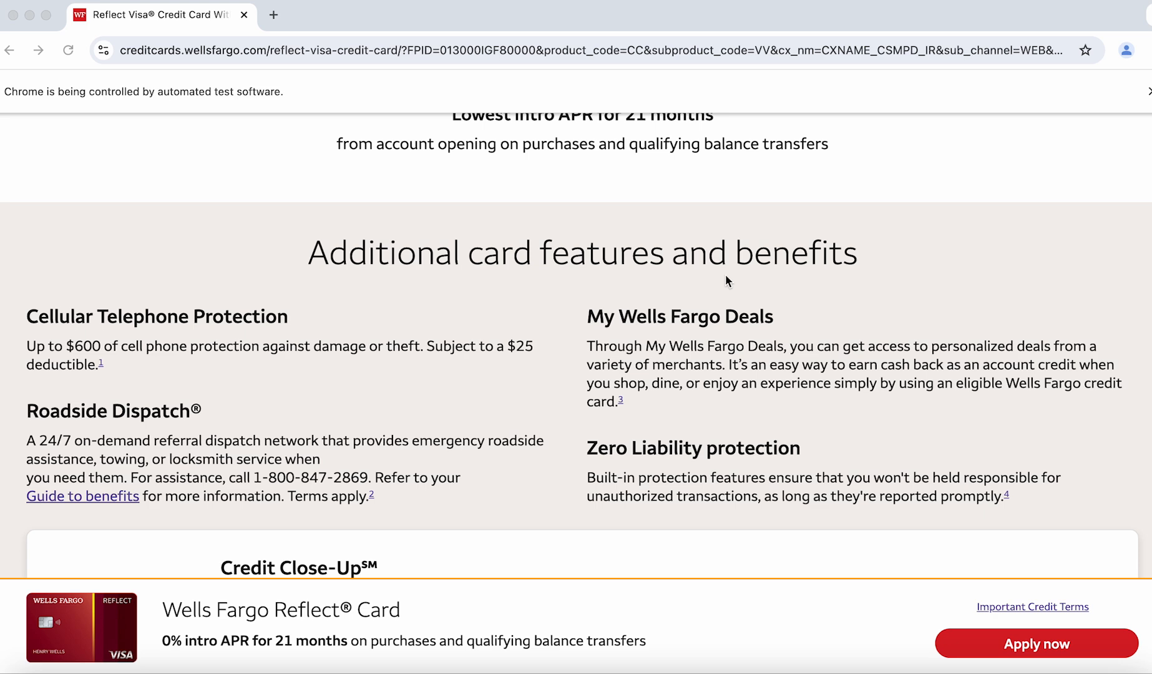
- Switch to the Terminal and list the files in the PdfReport folder with ls
{"action": "key", "text": "super+Tab"}
{"action": "key", "text": "super+Tab"}
{"action": "key", "text": "super+Tab"}
{"action": "key", "text": "super+Tab"}
{"action": "key", "text": "super+Tab"}
{"action": "key", "text": "super+Tab"}
{"action": "key", "text": "super+Tab"}
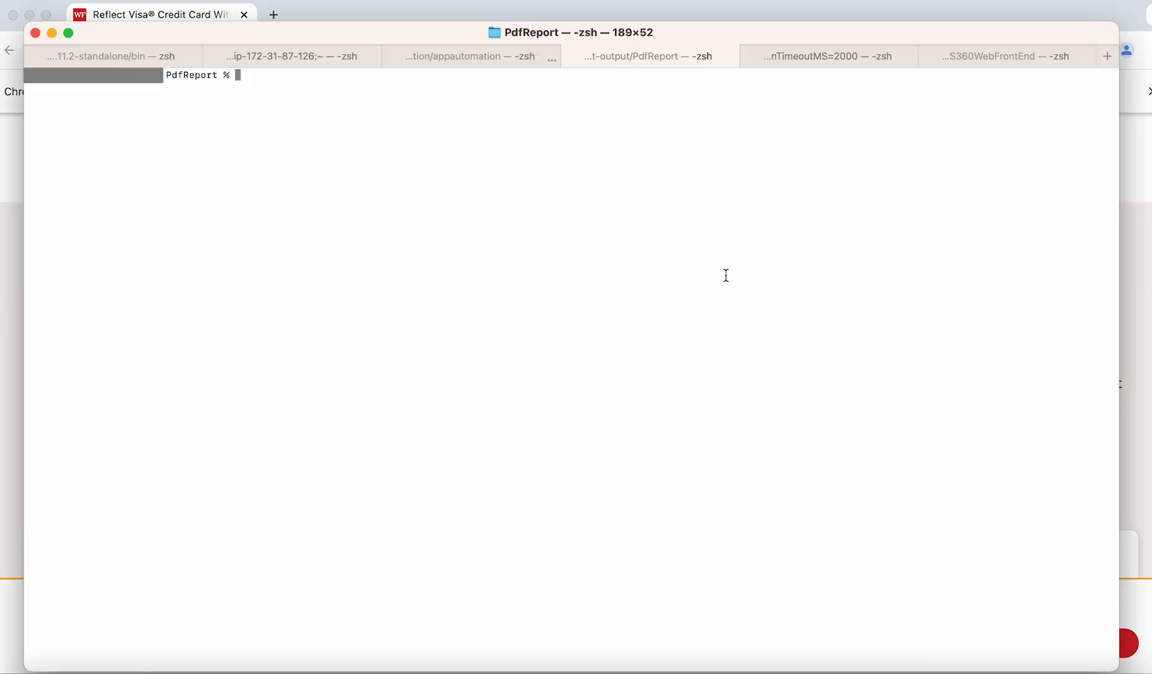
{"action": "type", "text": "ls"}
{"action": "key", "text": "Return"}
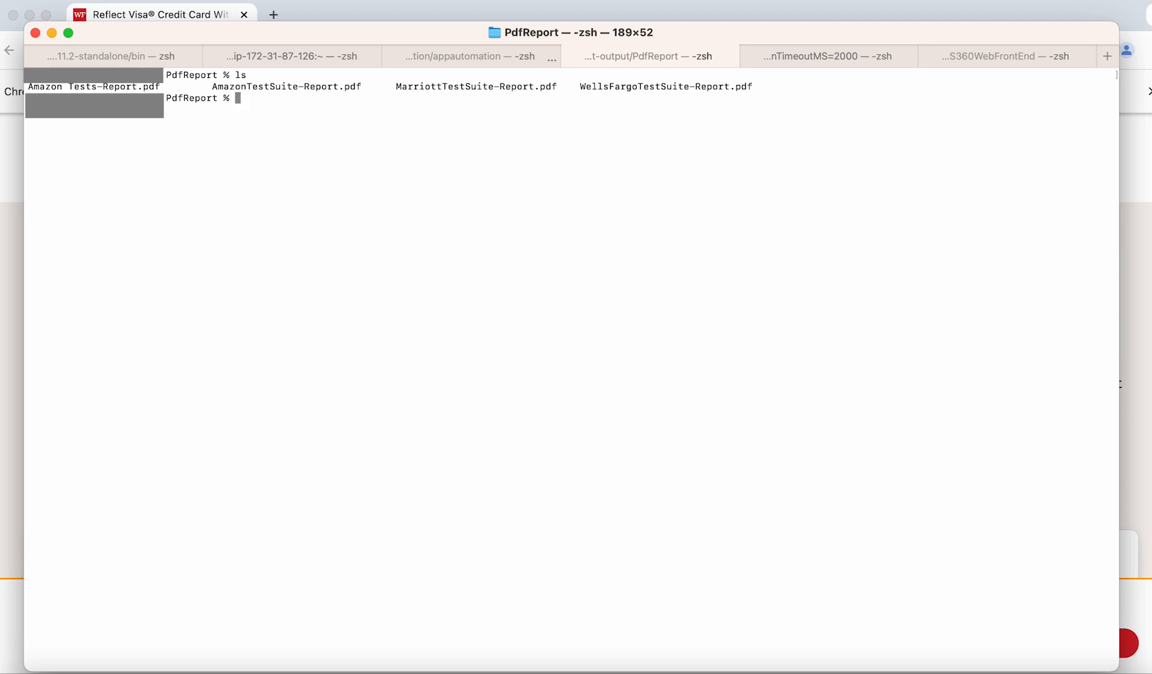
- Open WellsFargoTestSuite-Report.pdf from the PdfReport folder with the open command
{"action": "key", "text": "Up"}
{"action": "key", "text": "Up"}
{"action": "key", "text": "Down"}
{"action": "key", "text": "BackSpace"}
{"action": "key", "text": "BackSpace"}
{"action": "type", "text": "open"}
{"action": "double_click", "coordinate": [662, 84]}
{"action": "left_click", "coordinate": [750, 86], "text": "shift"}
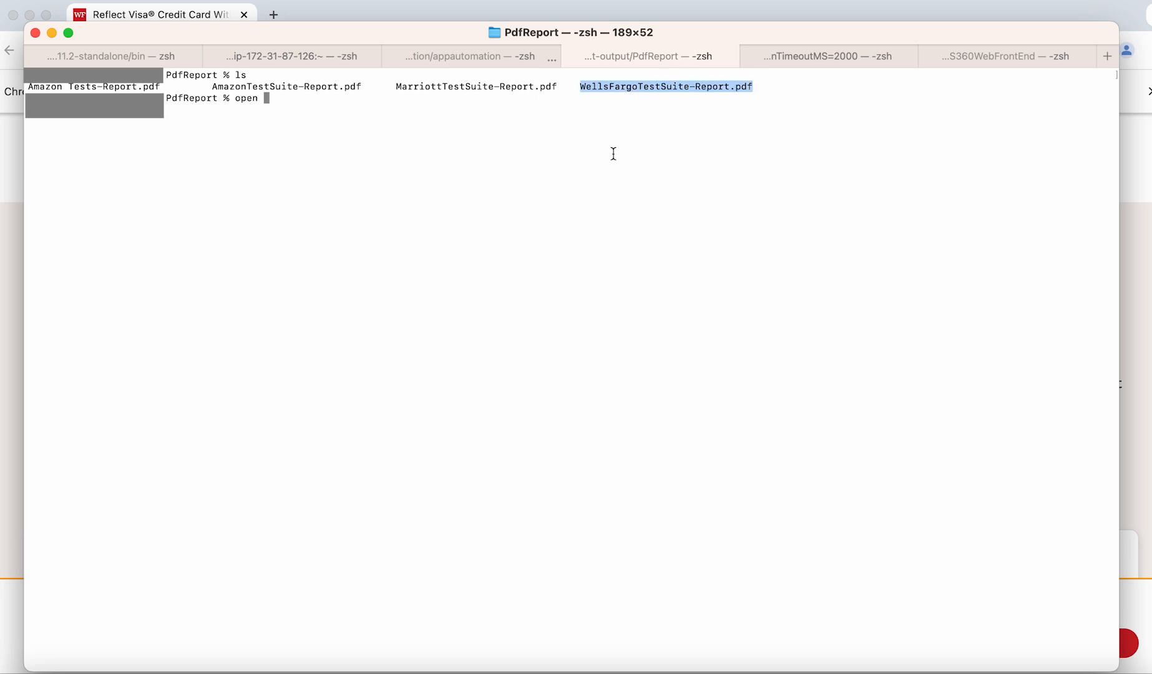
{"action": "type", "text": "WellsFargoTestSuite-Report.pdf"}
{"action": "key", "text": "Return"}
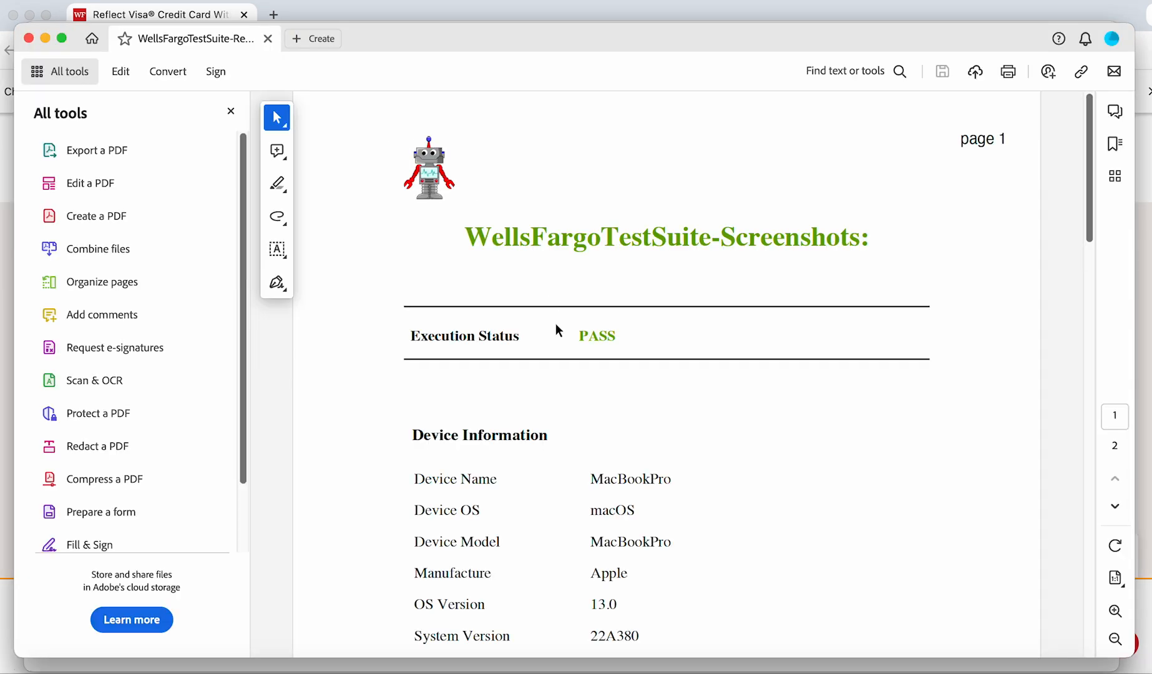
- Review the PDF report's execution information and the verification result with its screenshot on page 2
{"action": "scroll", "coordinate": [557, 329], "scroll_direction": "down", "scroll_amount": 10}
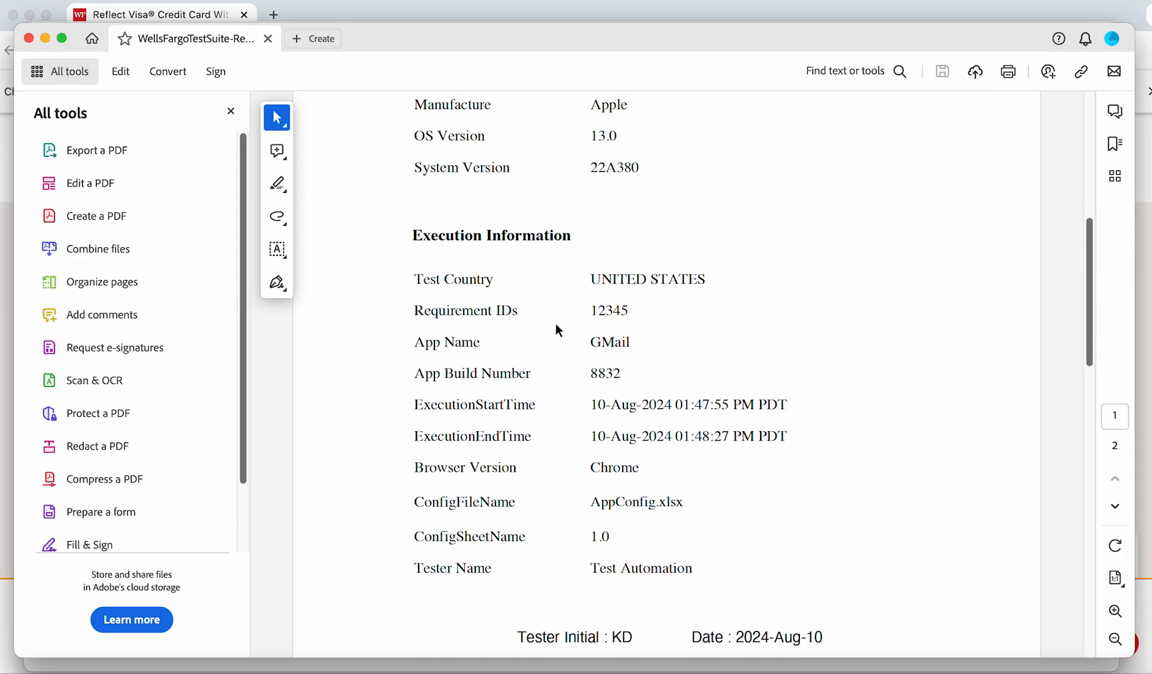
{"action": "scroll", "coordinate": [555, 323], "scroll_direction": "down", "scroll_amount": 10}
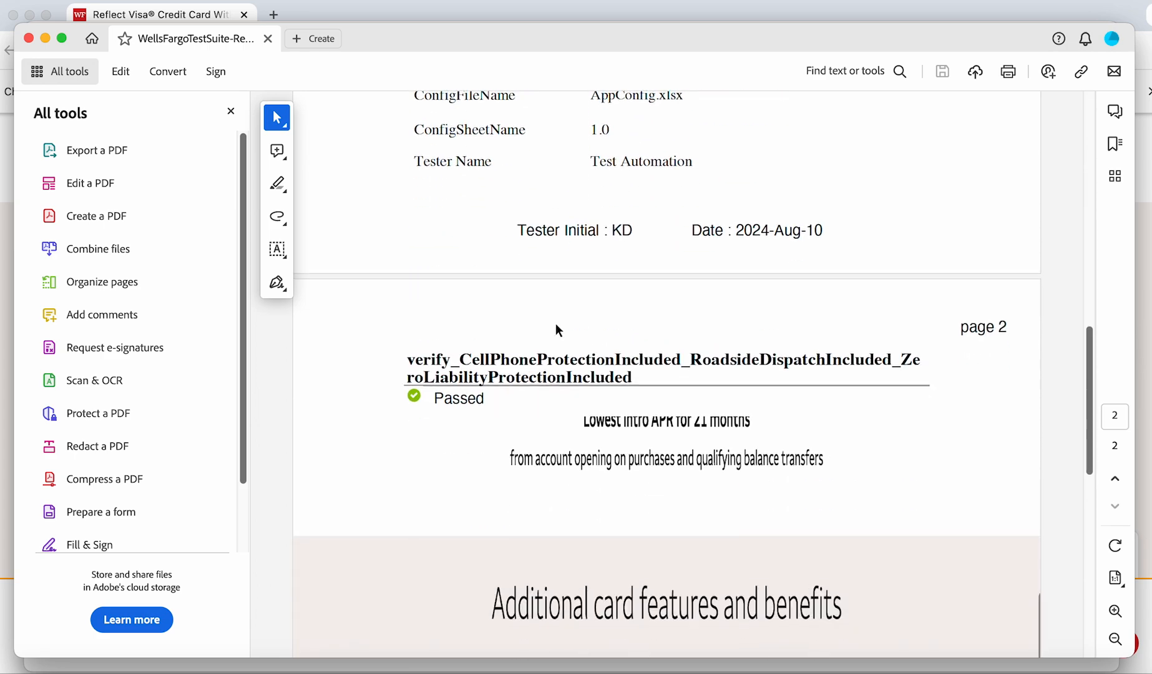
{"action": "scroll", "coordinate": [555, 323], "scroll_direction": "down", "scroll_amount": 2}
{"action": "scroll", "coordinate": [555, 323], "scroll_direction": "up", "scroll_amount": 8}
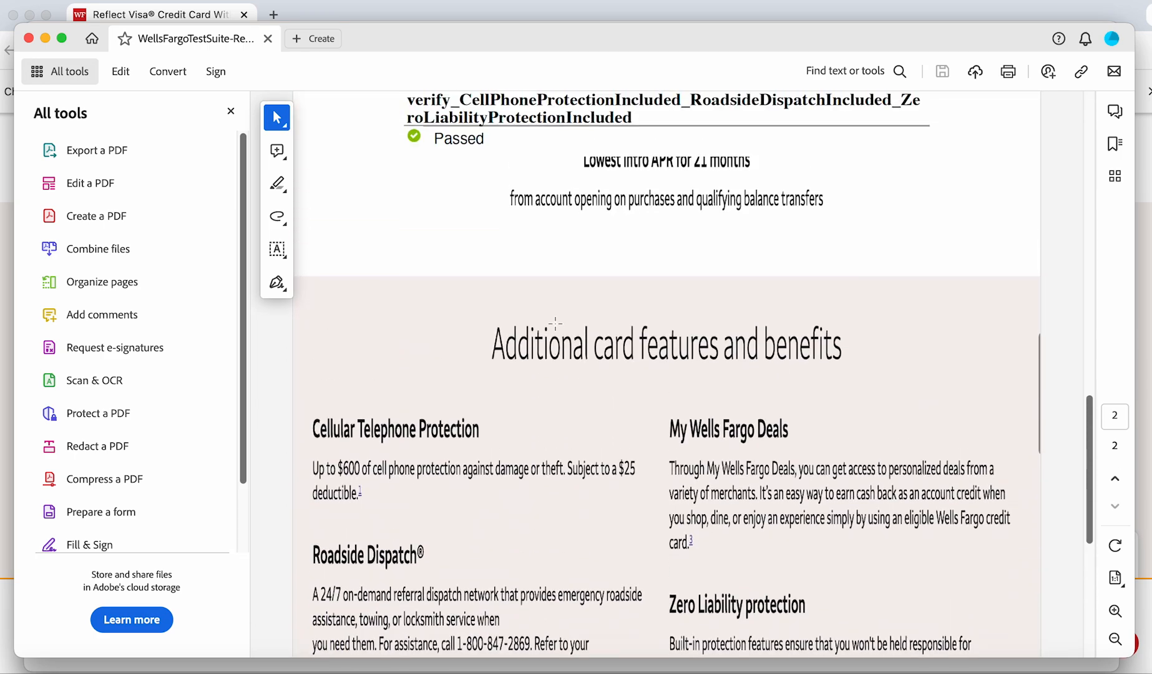
{"action": "scroll", "coordinate": [555, 322], "scroll_direction": "up", "scroll_amount": 3}
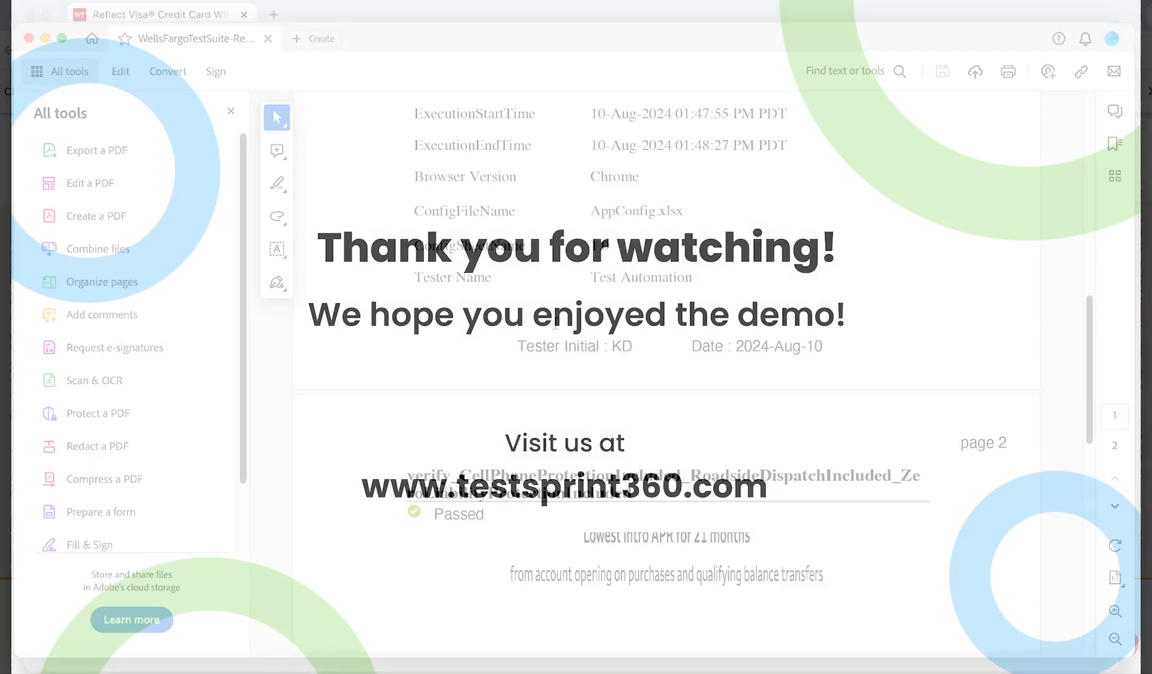